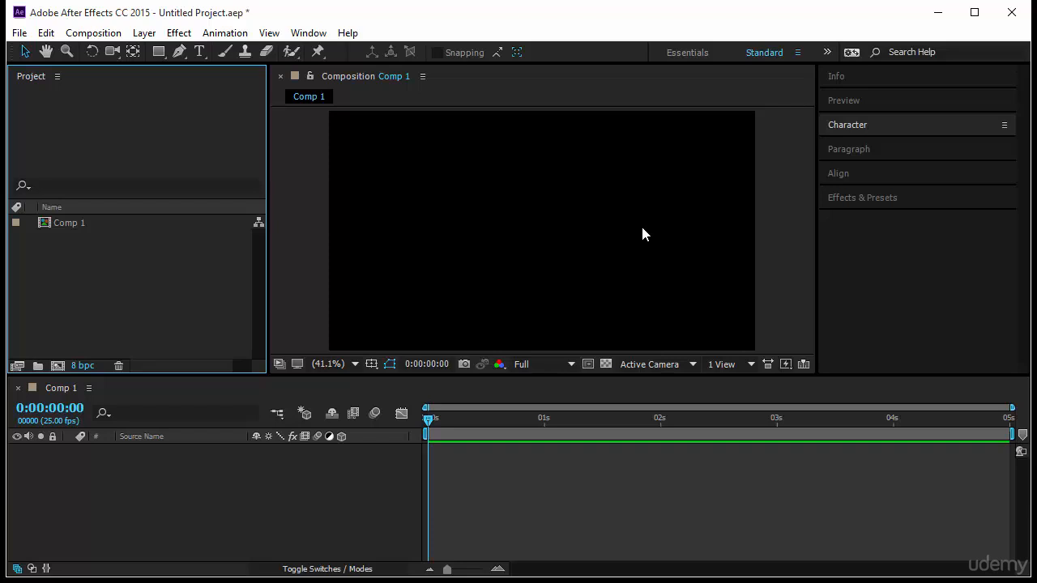
- Start a new solid layer in the empty composition and set its color to deep blue 010451
left_click(265, 478)
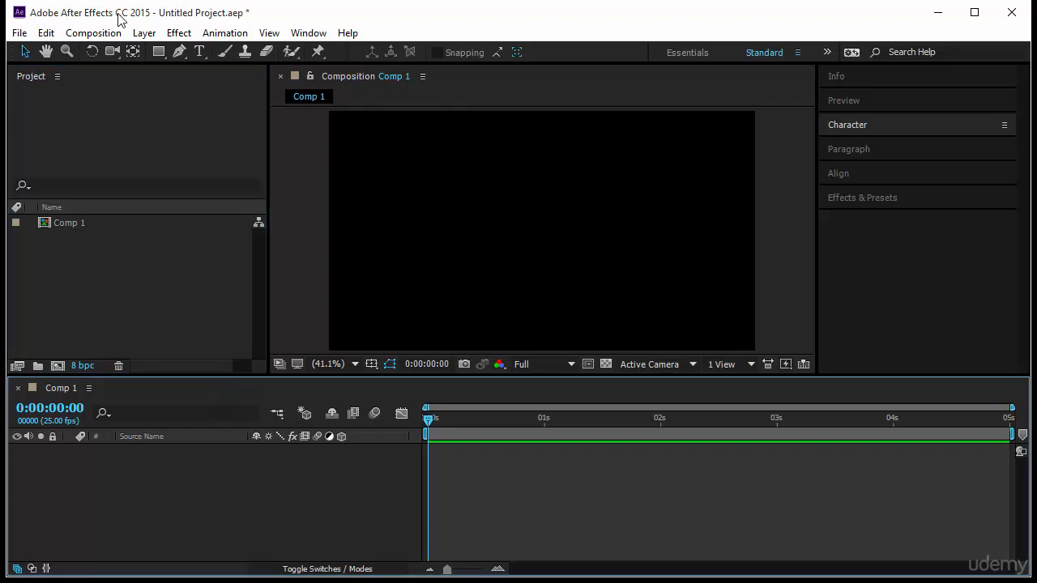
left_click(144, 34)
mouse_move(226, 21)
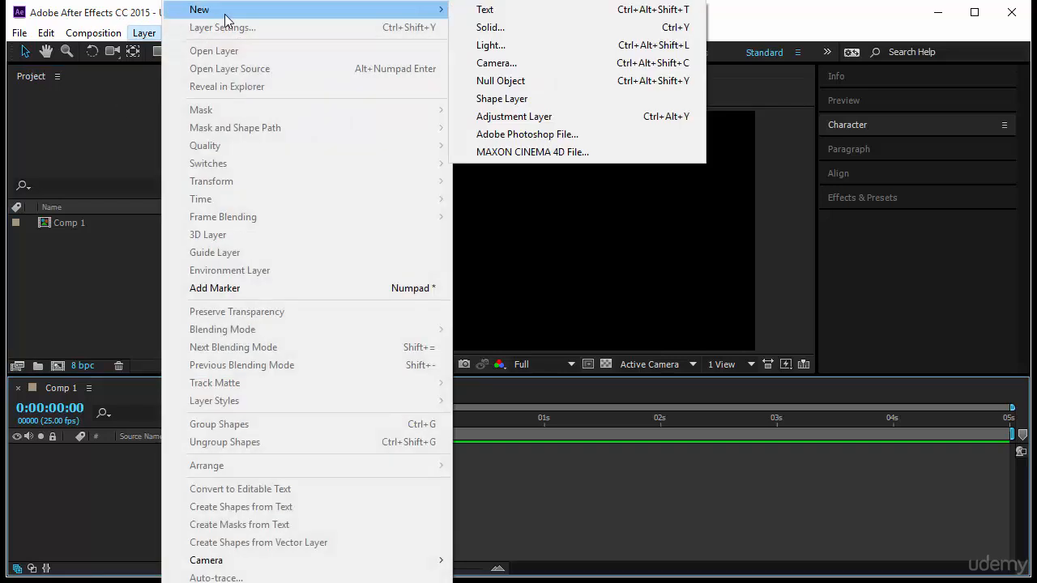
left_click(518, 30)
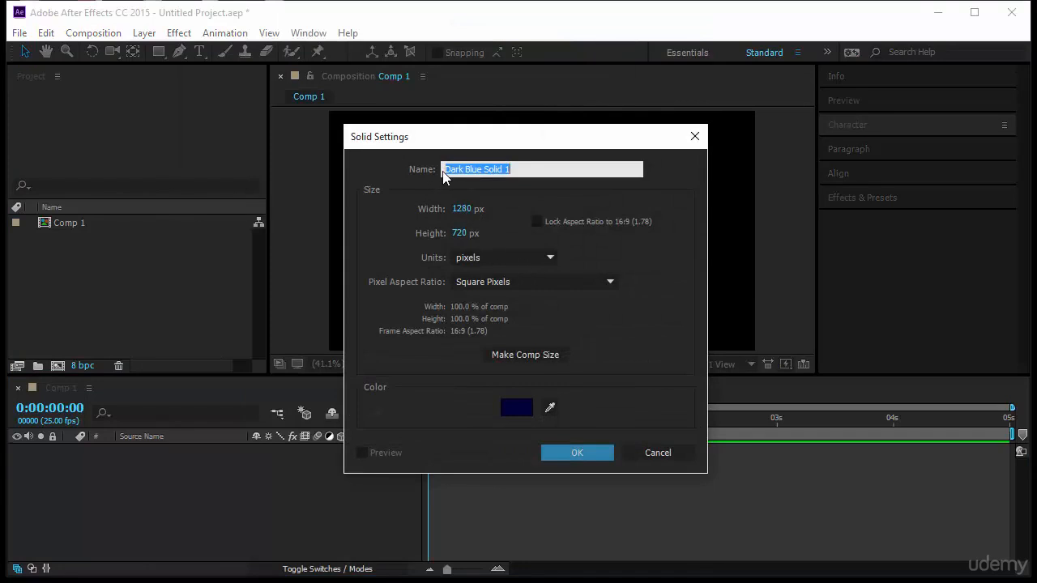
left_click(525, 410)
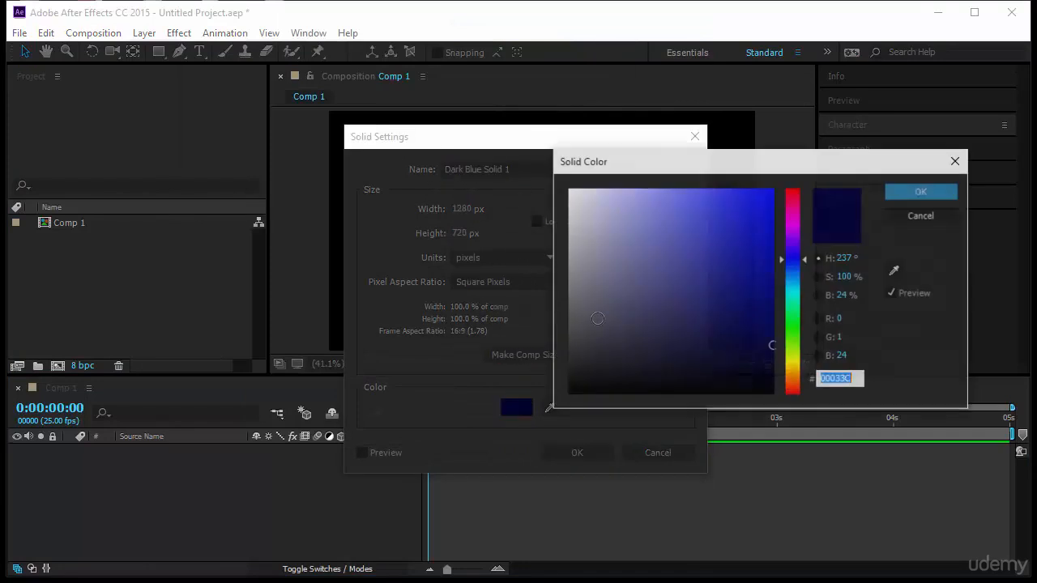
left_click(772, 190)
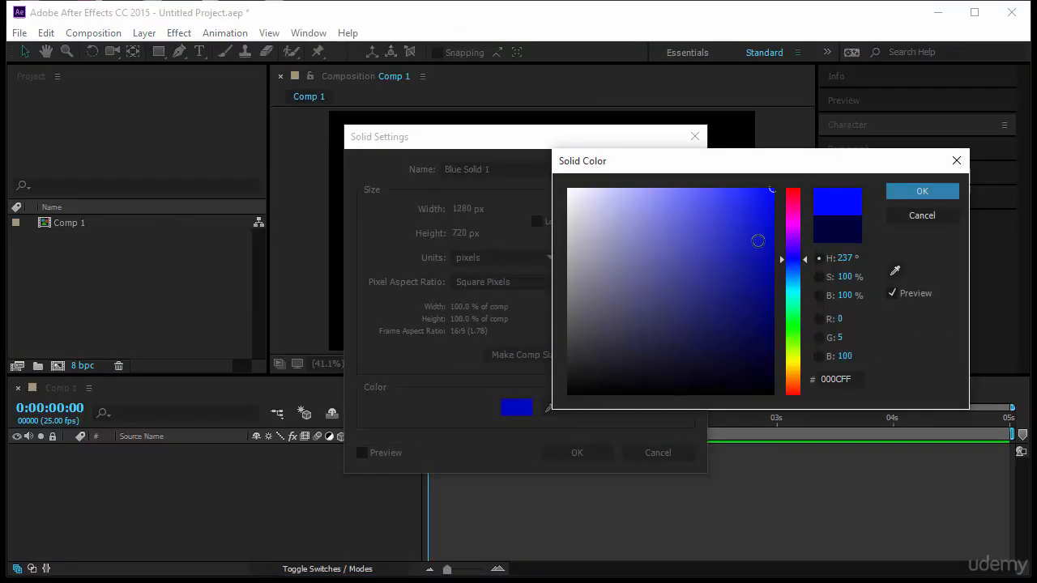
left_click(772, 336)
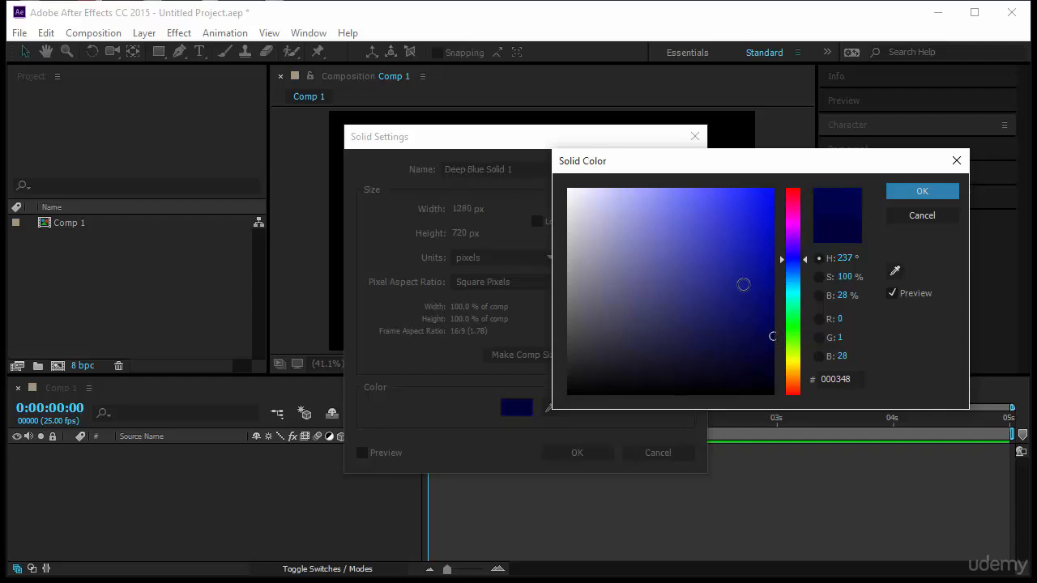
mouse_move(769, 298)
left_mouse_down()
mouse_move(770, 276)
mouse_move(774, 330)
left_mouse_up()
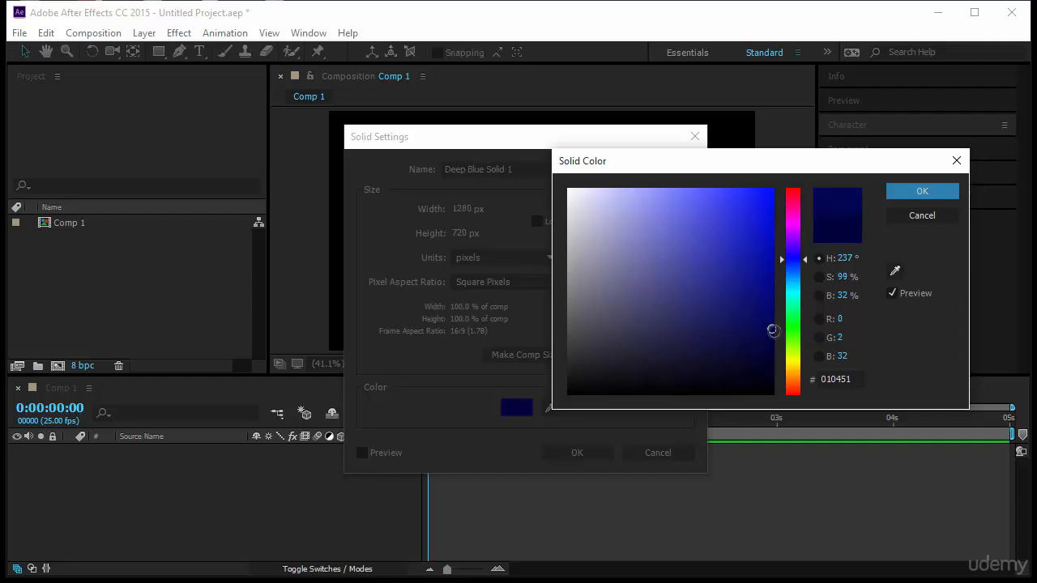
left_click(907, 193)
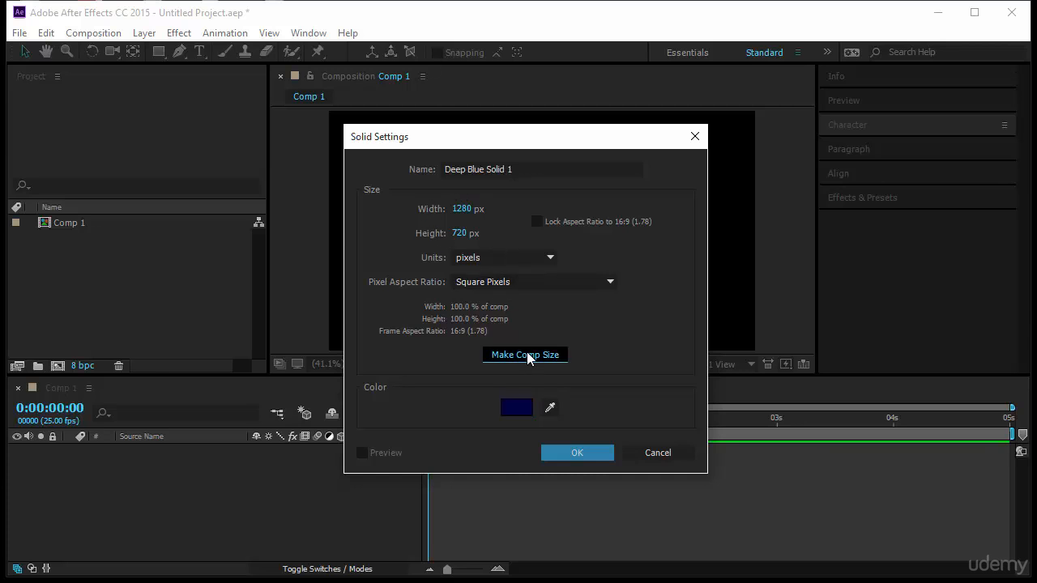
left_click_drag(461, 210, 366, 216)
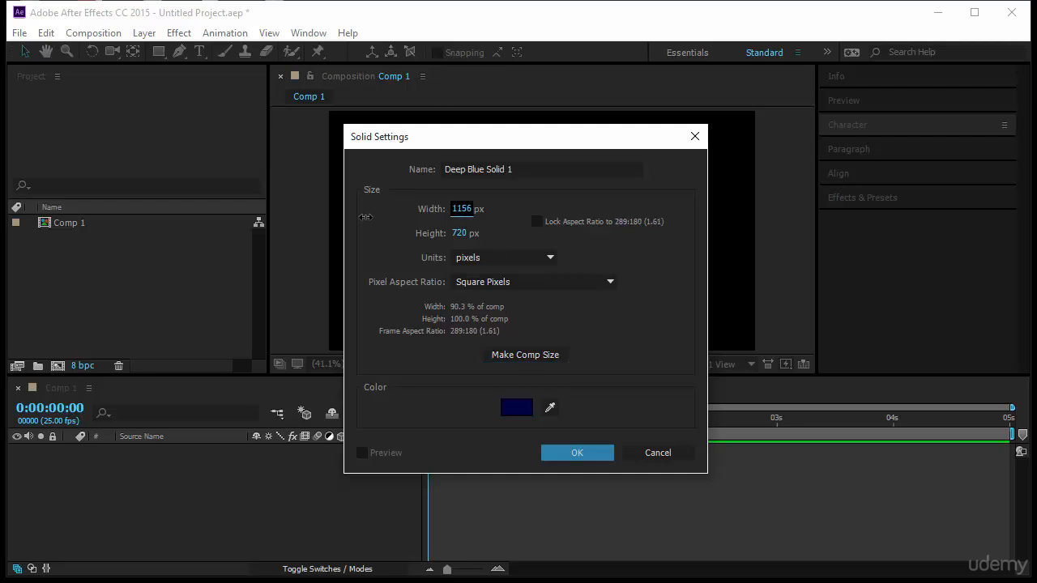
left_click(462, 209)
type("700")
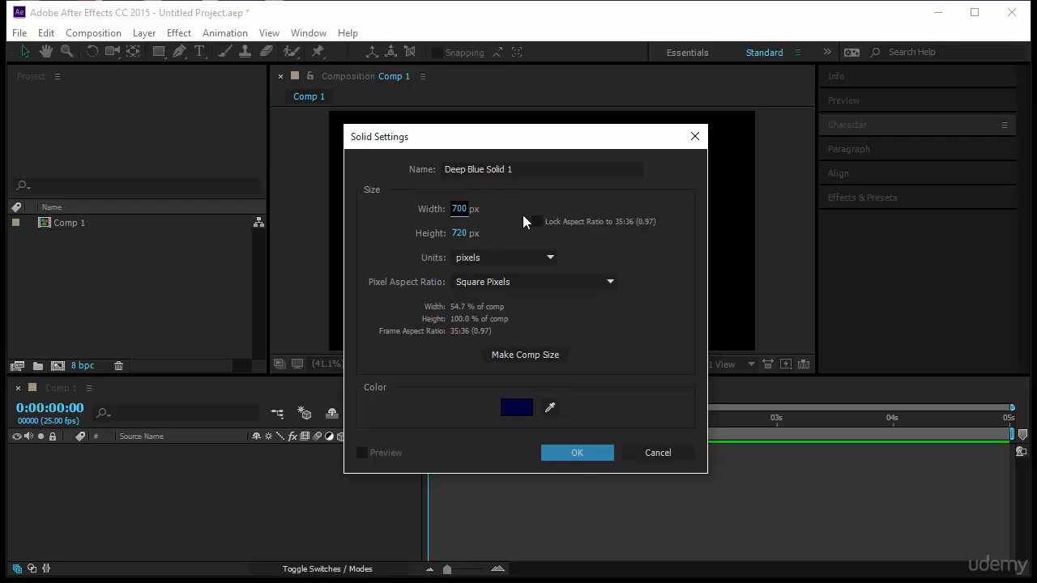
- Match the deep blue solid to the composition size and create the layer
left_click(519, 355)
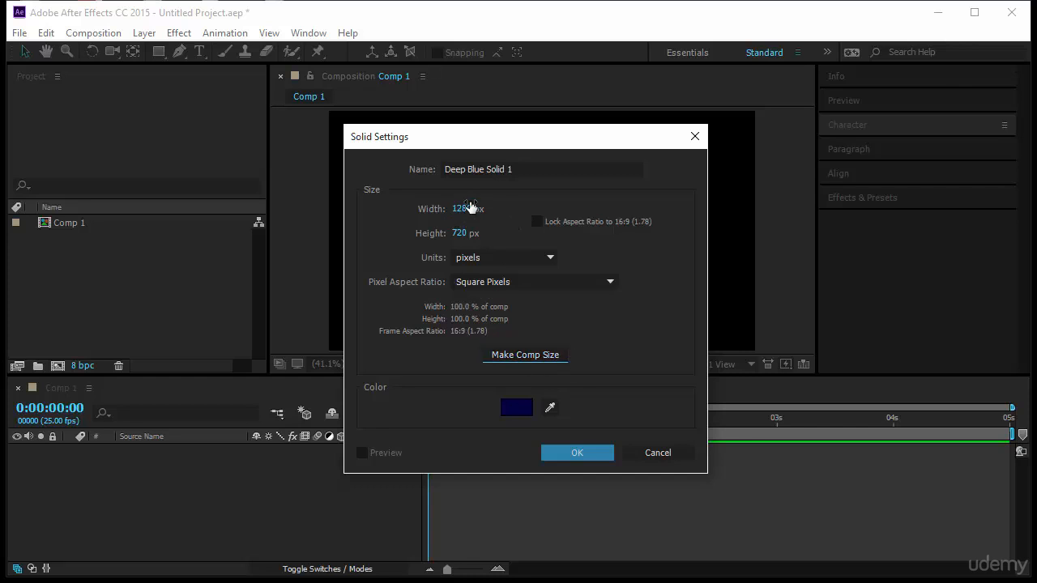
left_click(583, 453)
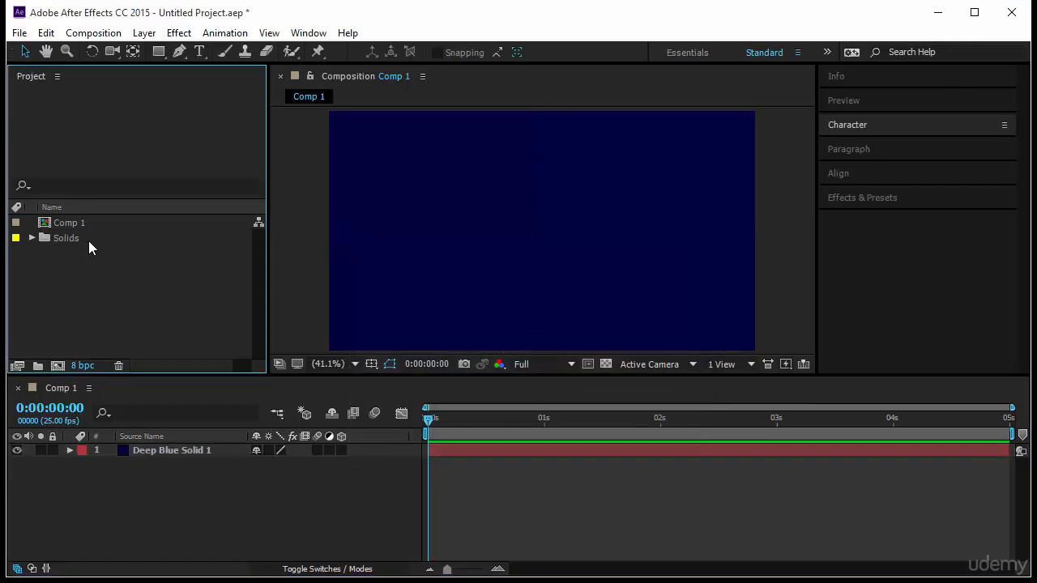
- Expand the Solids folder among the project items and select Deep Blue Solid 1 inside it
left_click(89, 240)
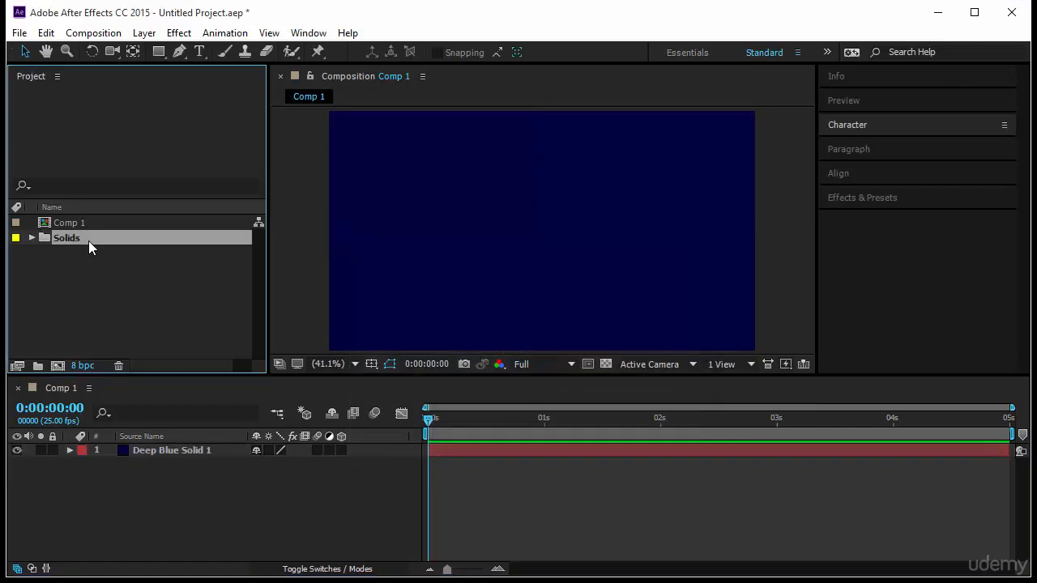
left_click(31, 237)
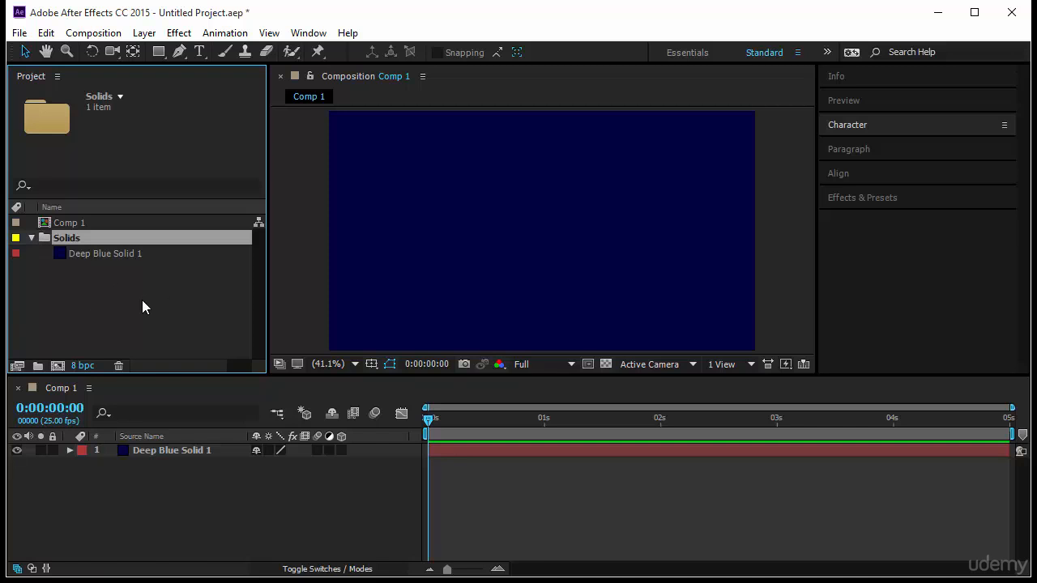
left_click(109, 255)
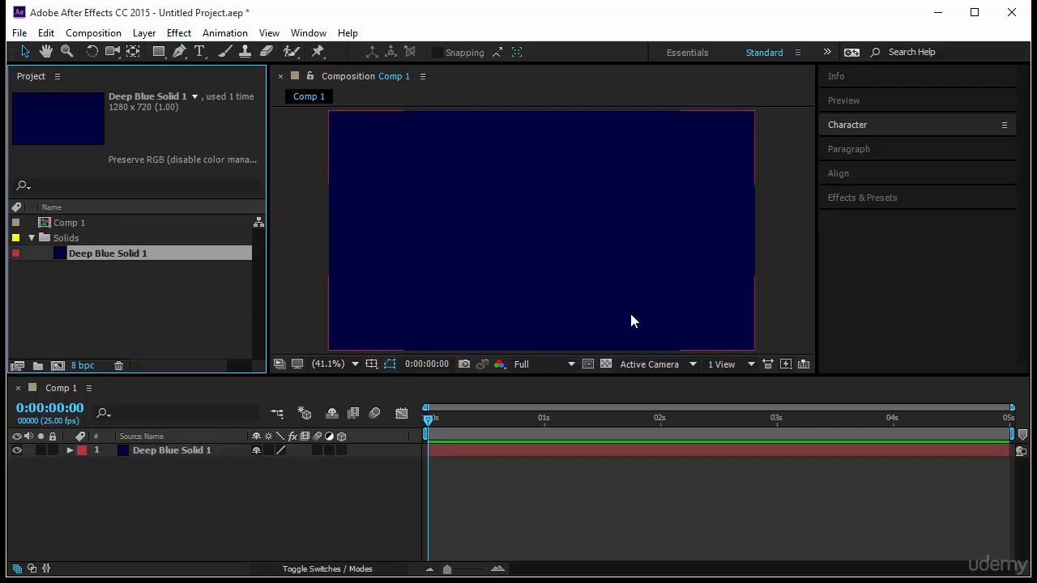
- Lock the Deep Blue Solid 1 layer, unlock it again and reselect it in the composition
left_click(603, 178)
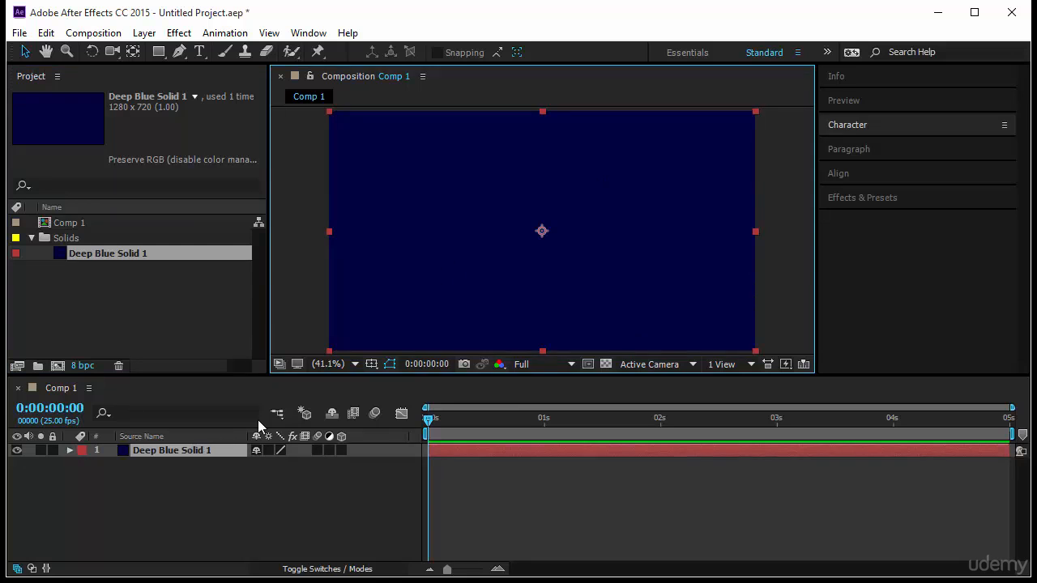
left_click(53, 450)
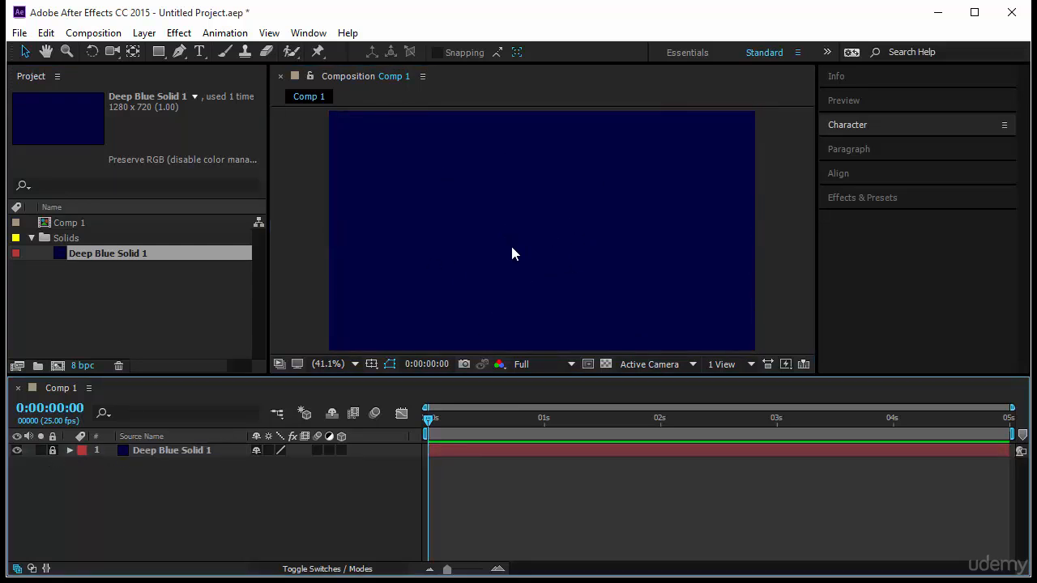
left_click(53, 450)
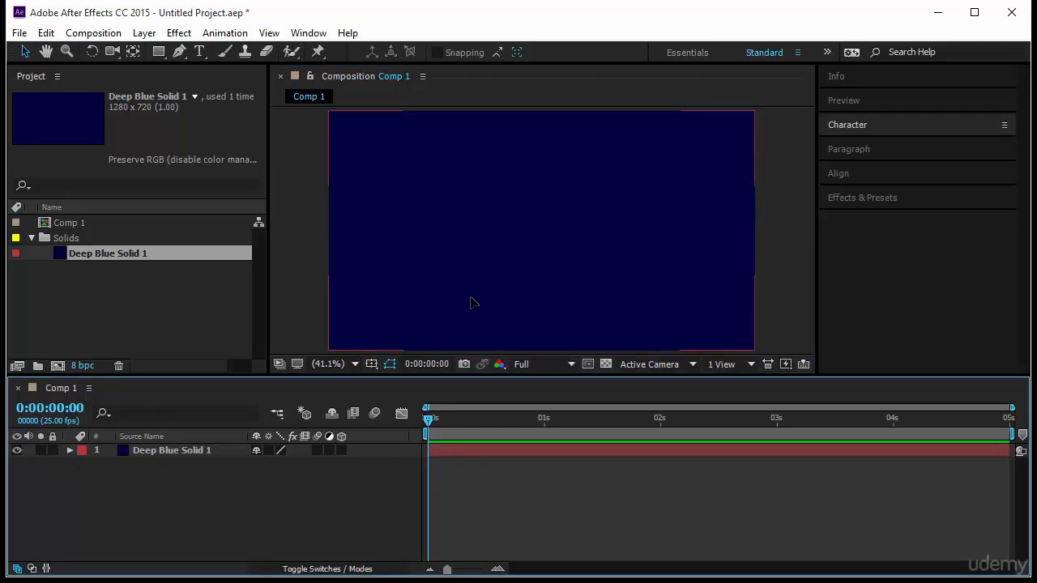
left_click(472, 301)
- Review the composition settings of Comp 1, including size, frame rate and duration, without changing them
right_click(58, 388)
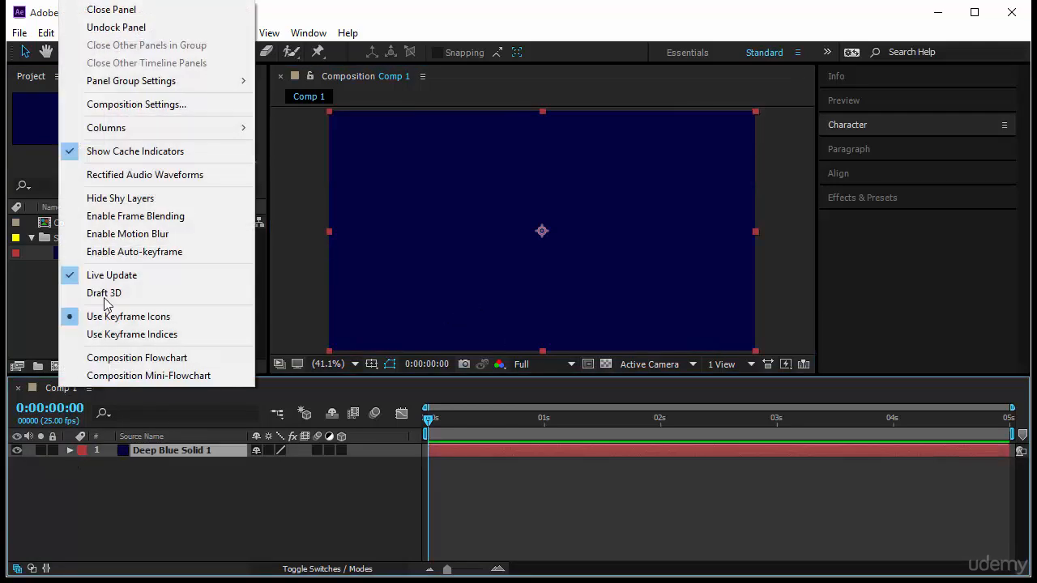
left_click(158, 107)
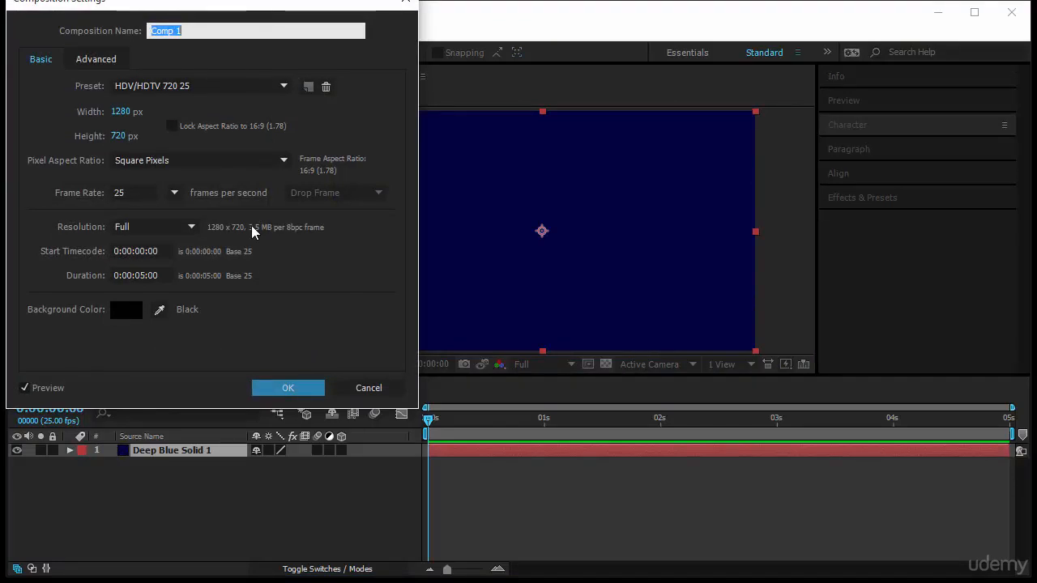
left_click_drag(225, 3, 249, 34)
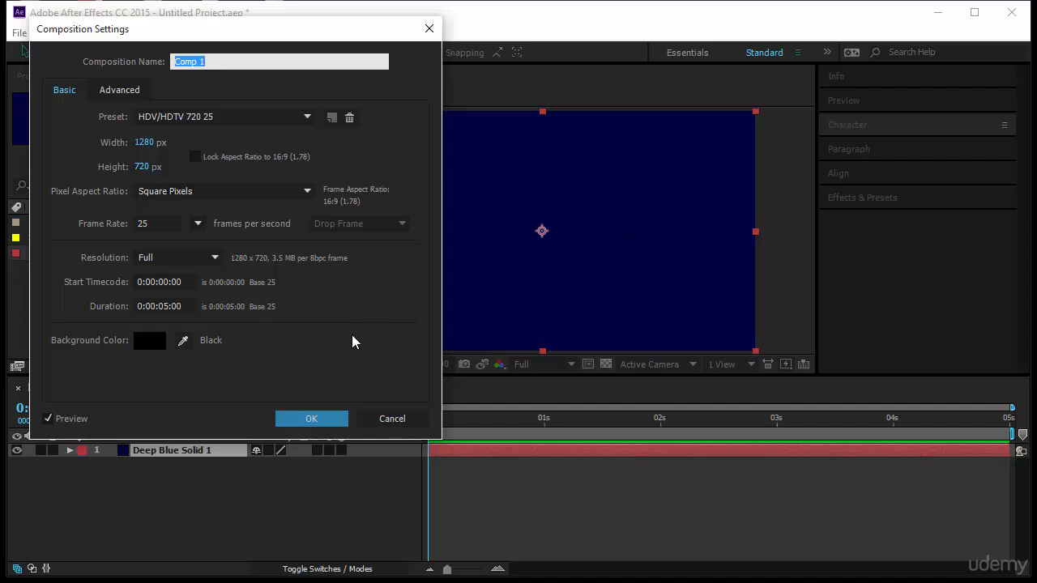
left_click(280, 421)
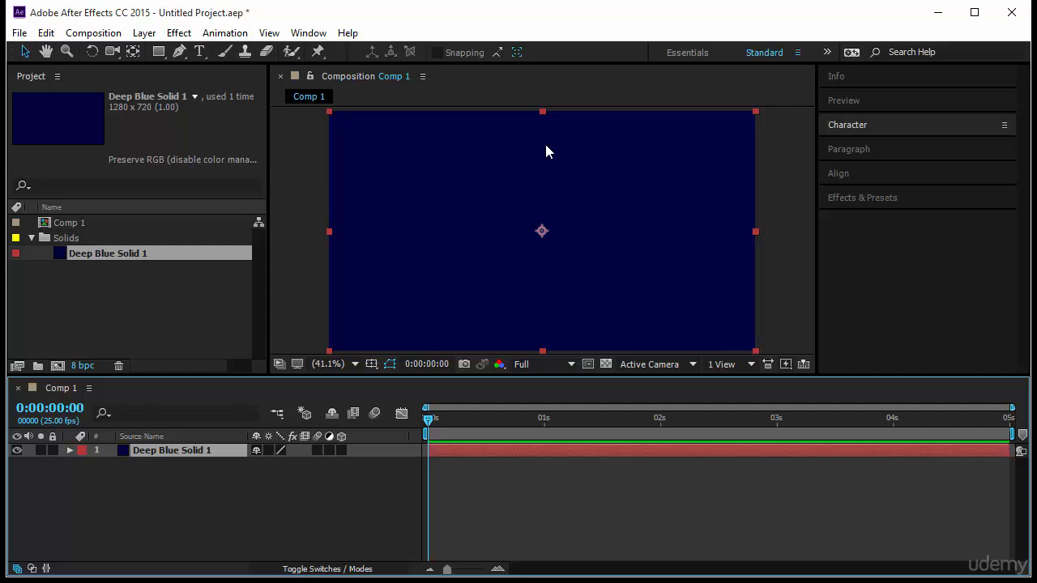
left_click(139, 305)
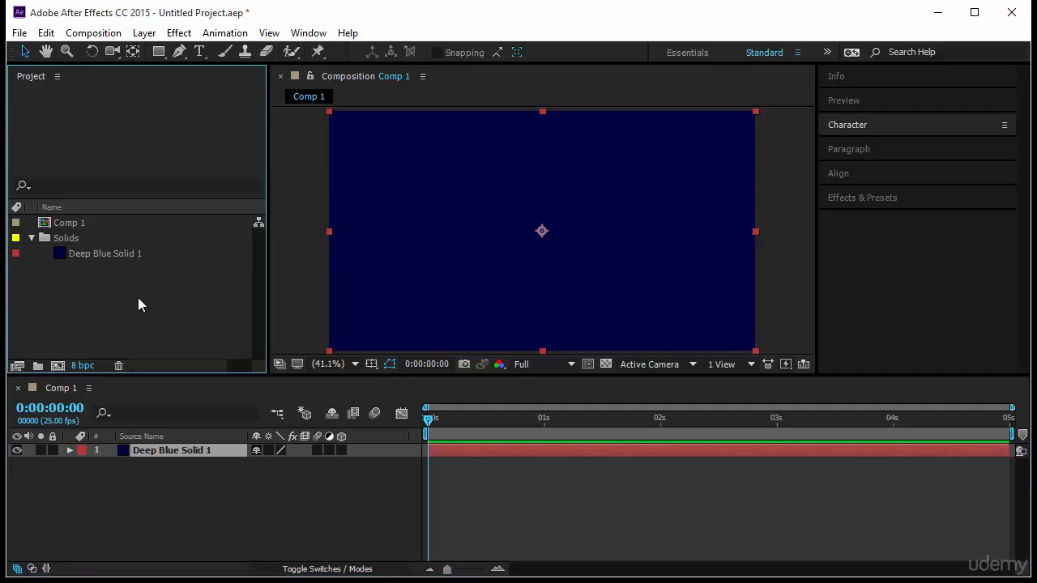
- Reveal the blue solid's transform properties and shrink it around its center to about 54.8, 47.3% scale
left_click(69, 451)
left_click(83, 465)
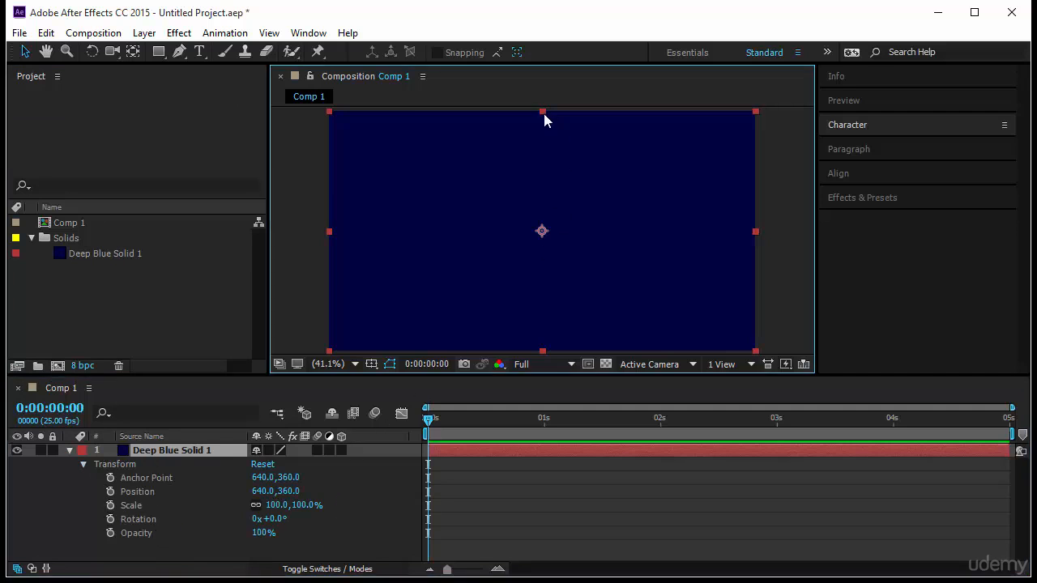
left_click_drag(543, 113, 542, 175)
left_click_drag(756, 240, 660, 232)
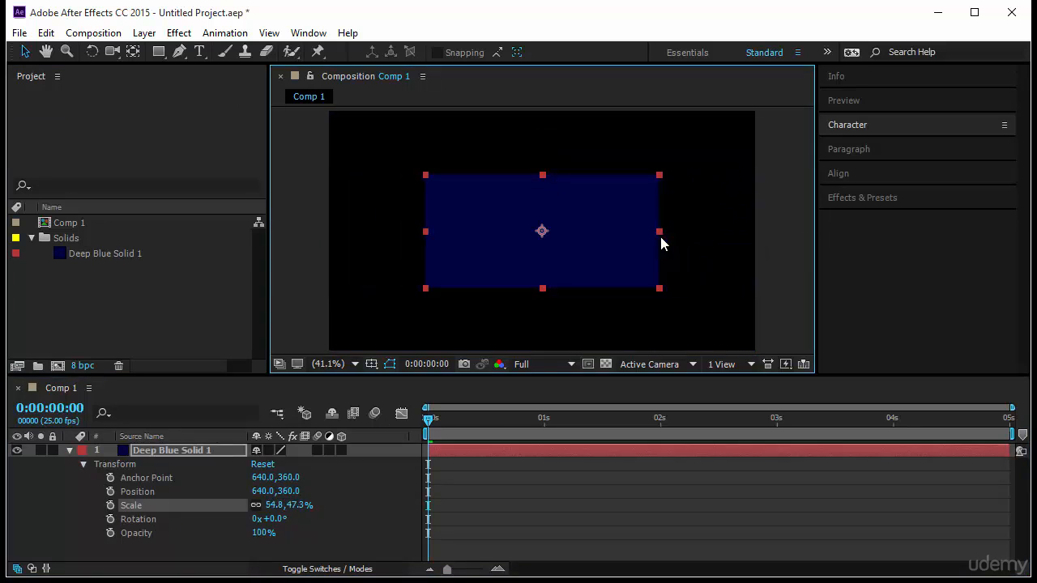
- Reduce the blue solid's vertical scale to about 31.8% and move it to about position 319, 542
left_click_drag(586, 248, 642, 232)
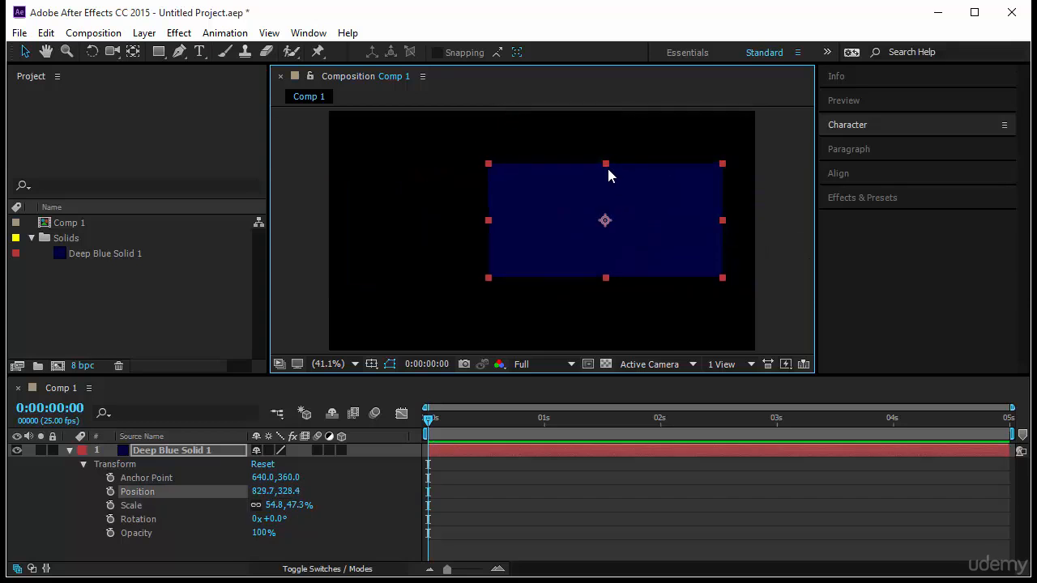
left_click_drag(606, 165, 607, 186)
left_click_drag(609, 226, 465, 287)
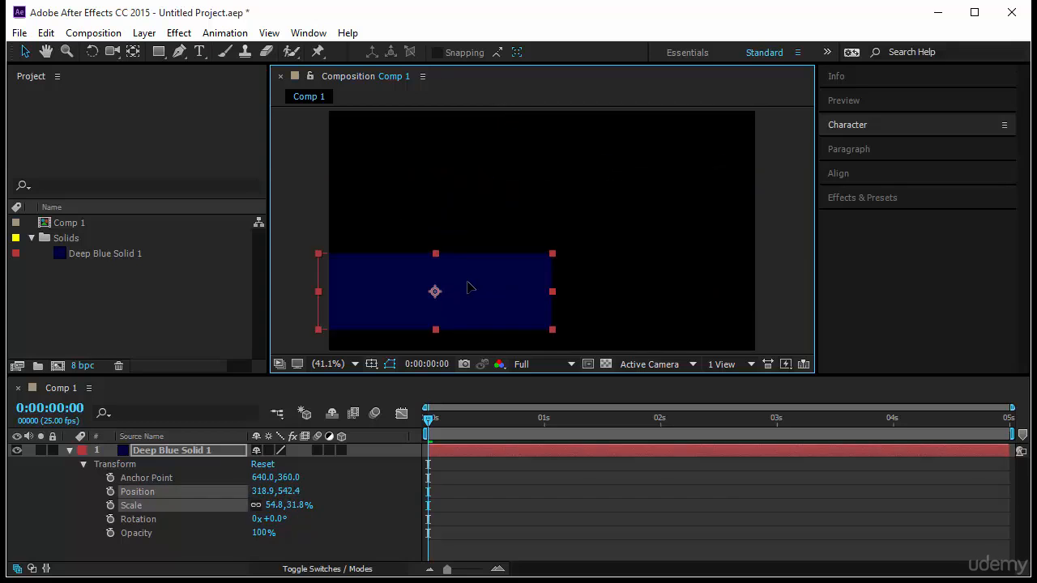
- Resize the blue solid to about 22.8% horizontal scale, placing it at about 380, 263, and collapse its properties
left_click_drag(551, 291, 752, 296)
left_click_drag(615, 295, 588, 219)
right_click(513, 214)
left_click_drag(726, 215, 494, 205)
left_click(454, 213)
left_click(589, 233)
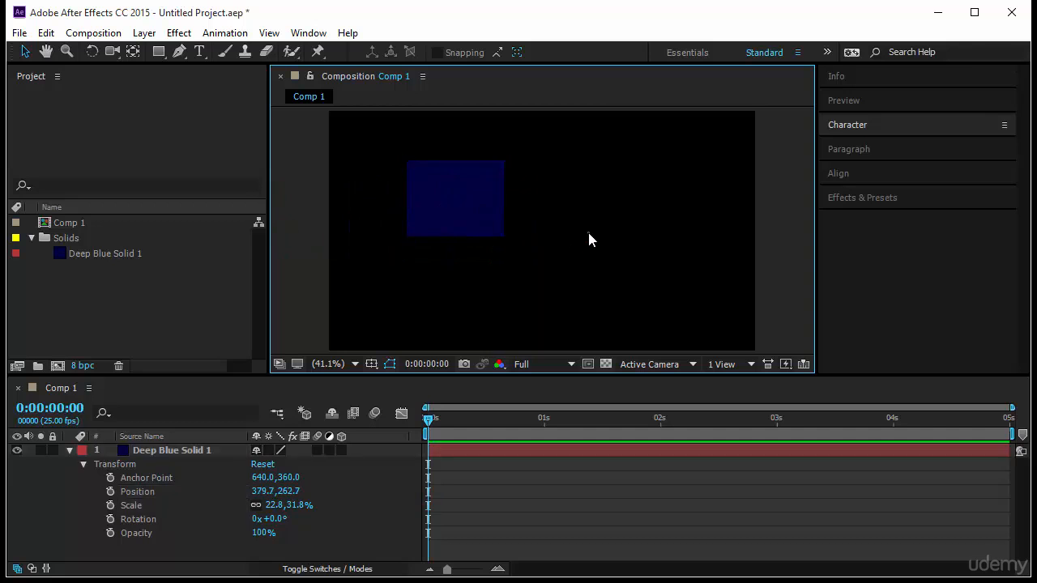
left_click(477, 225)
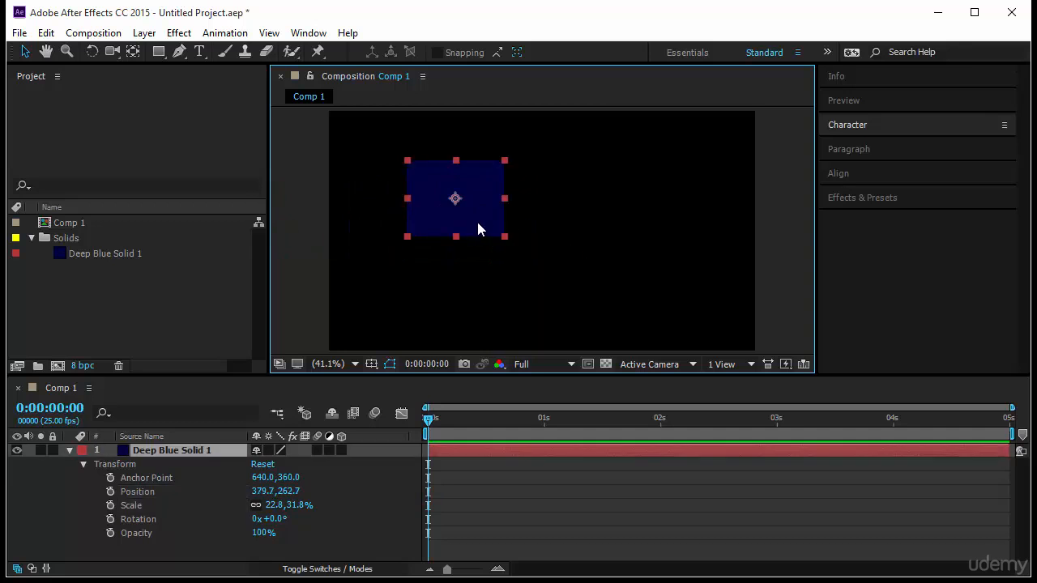
left_click(69, 451)
- Create a new 1280 x 720 px solid layer coloured bright yellow FFC600
left_click(145, 32)
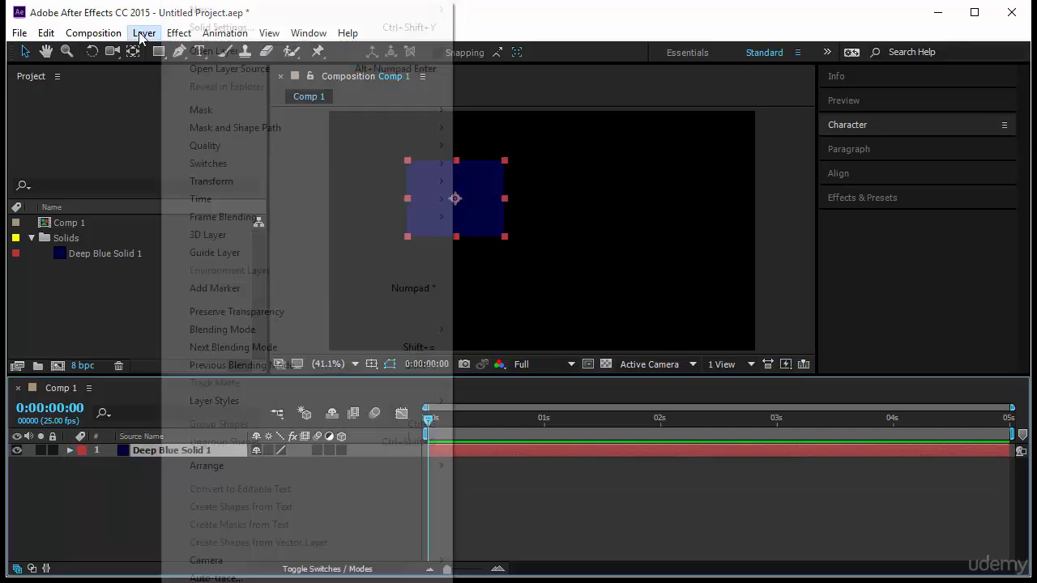
mouse_move(216, 8)
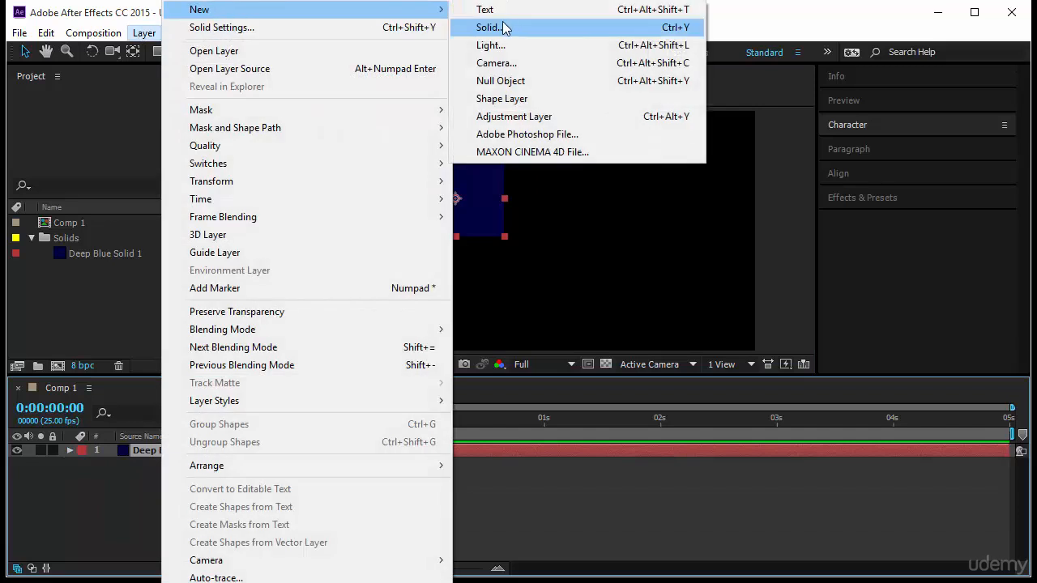
left_click(507, 27)
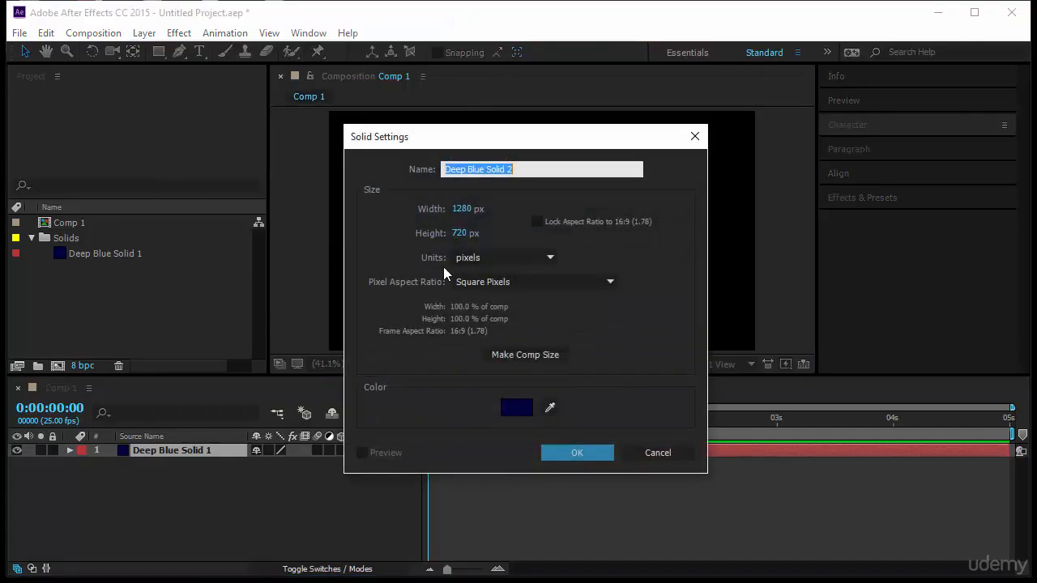
left_click(523, 409)
left_click_drag(726, 318, 788, 230)
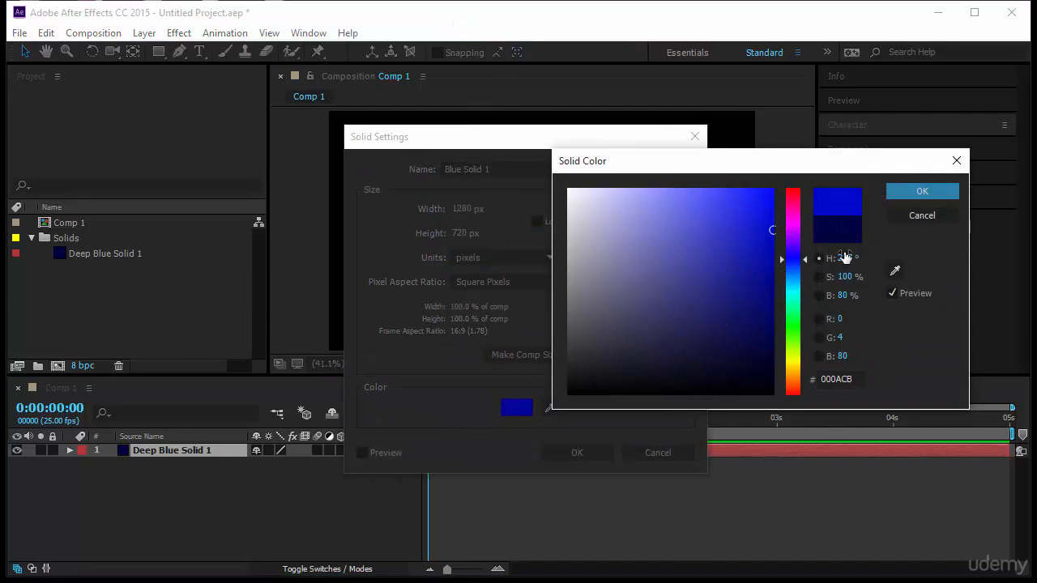
left_click(799, 363)
left_click(798, 369)
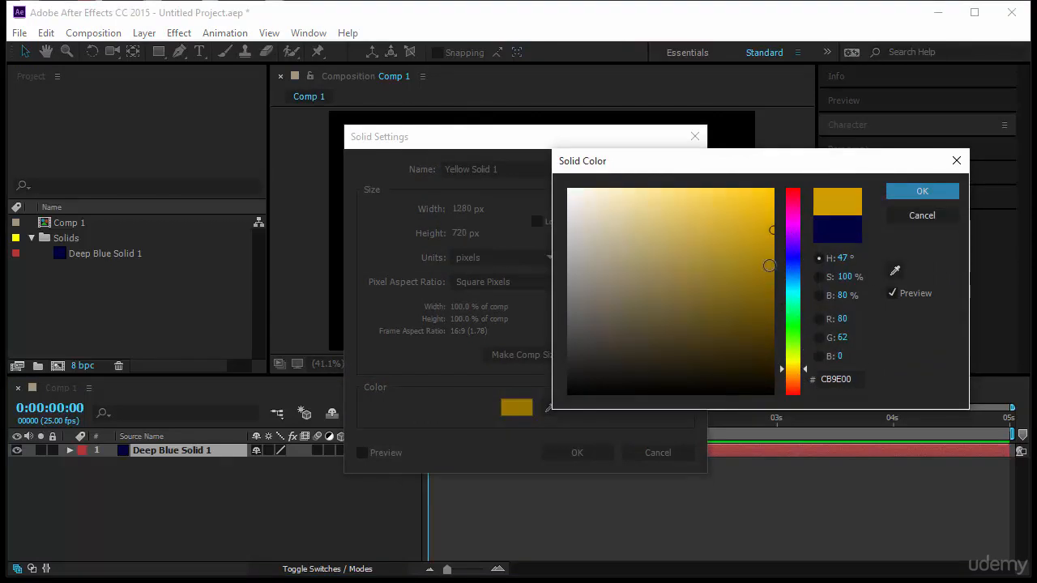
left_click_drag(771, 264, 790, 175)
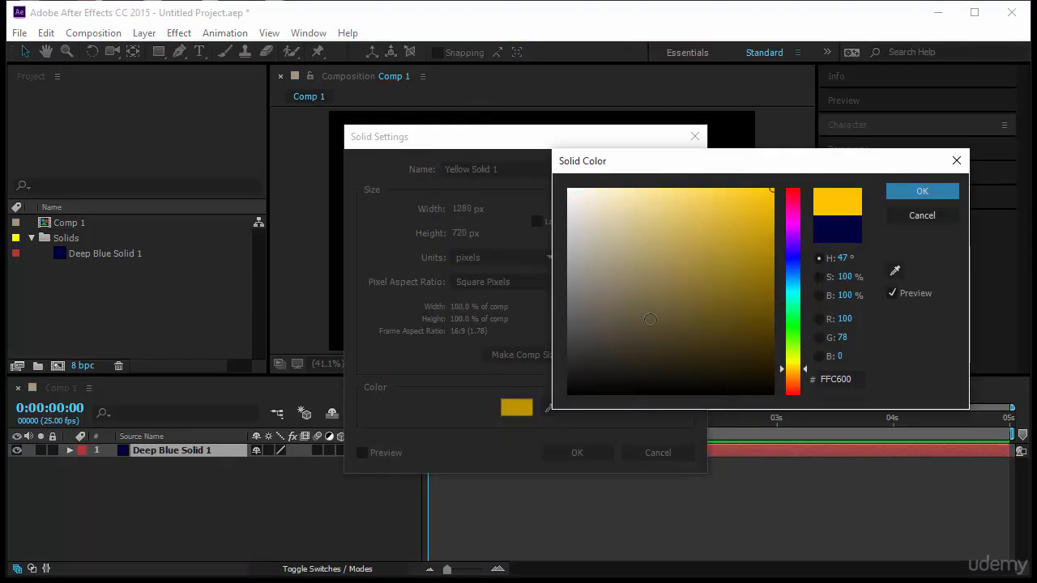
left_click(922, 192)
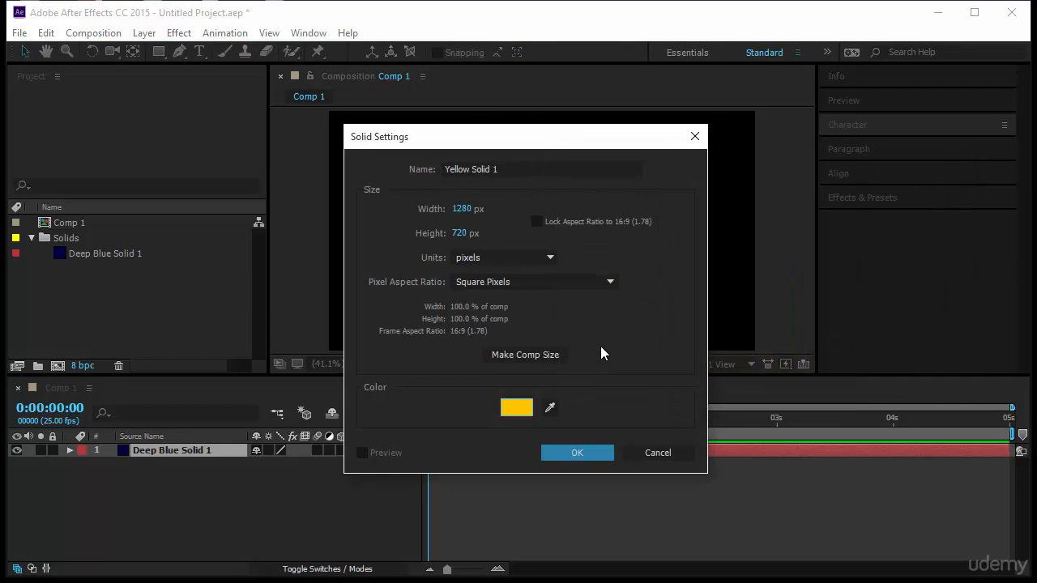
left_click(577, 452)
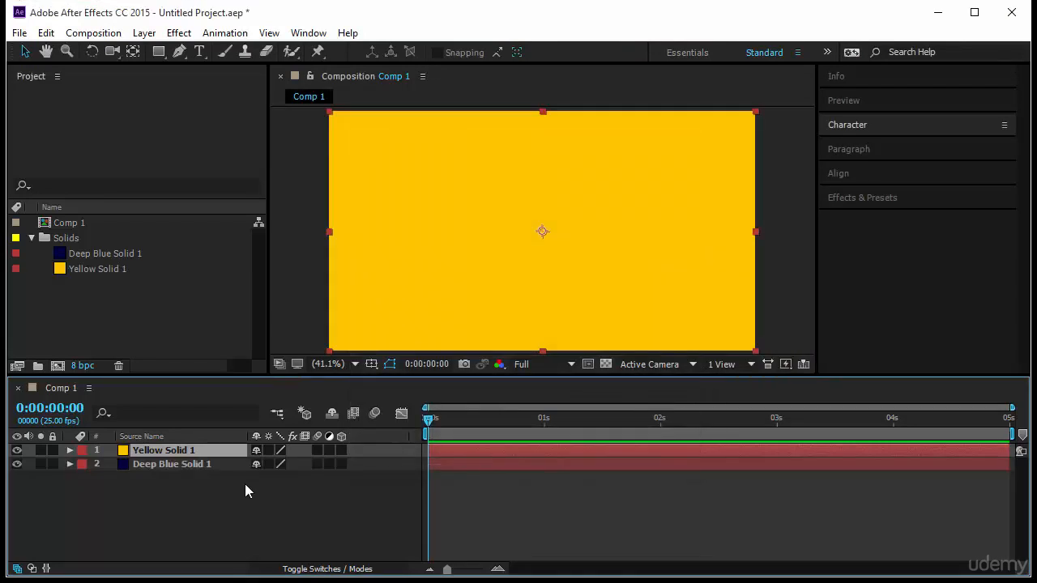
- Shrink the yellow solid to a wide, flat rectangle and place it beside the blue one in the composition's upper right
right_click(702, 149)
left_click_drag(758, 109, 652, 201)
left_click(632, 186)
left_click(495, 227)
left_click(165, 293)
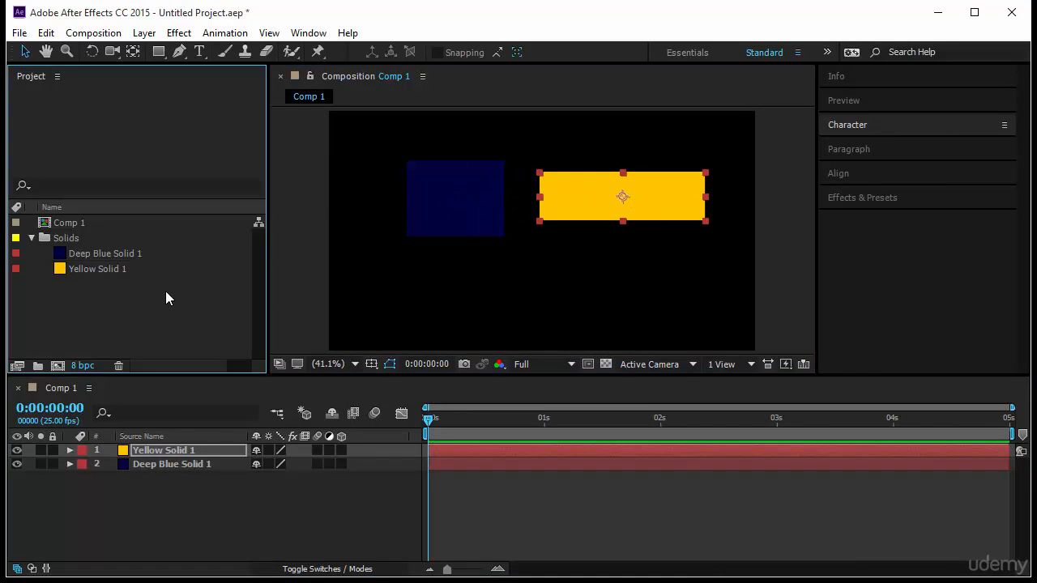
- Add Deep Blue Solid 1 from the project as another layer, shrinking it to a wide rectangle below the yellow one
left_click(105, 270)
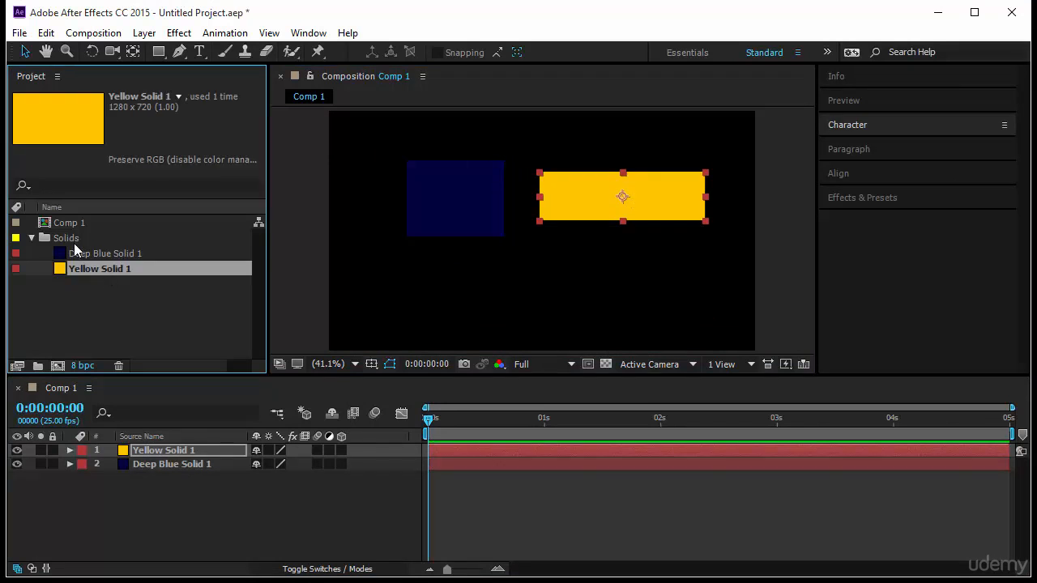
left_click(141, 495)
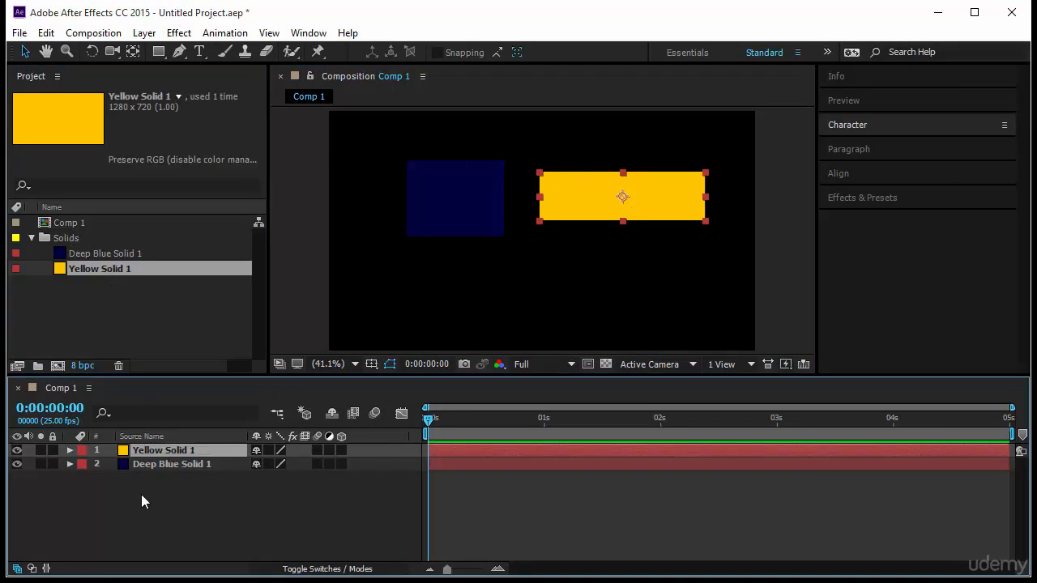
left_click(145, 253)
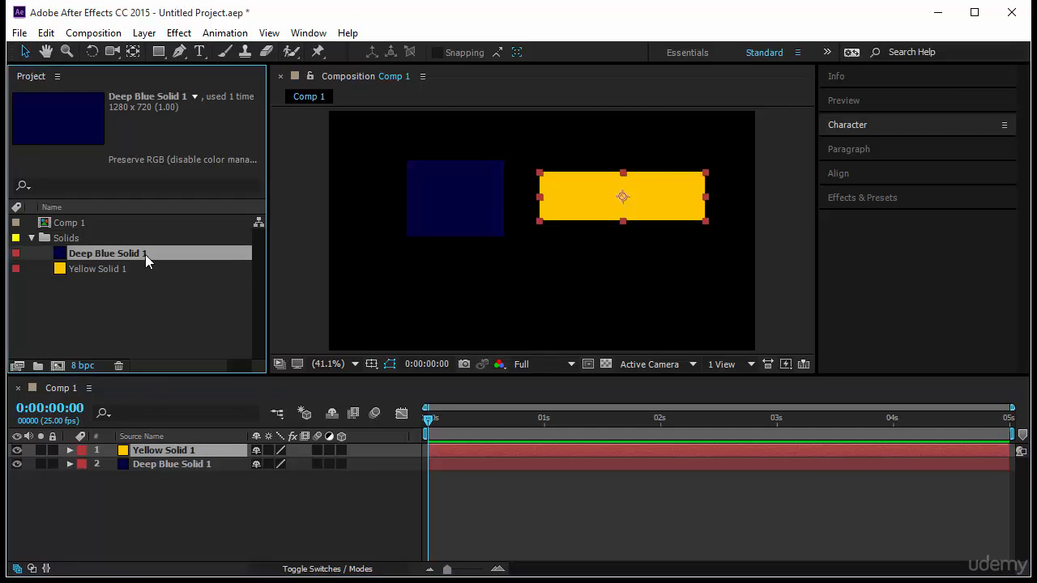
left_click_drag(145, 253, 173, 446)
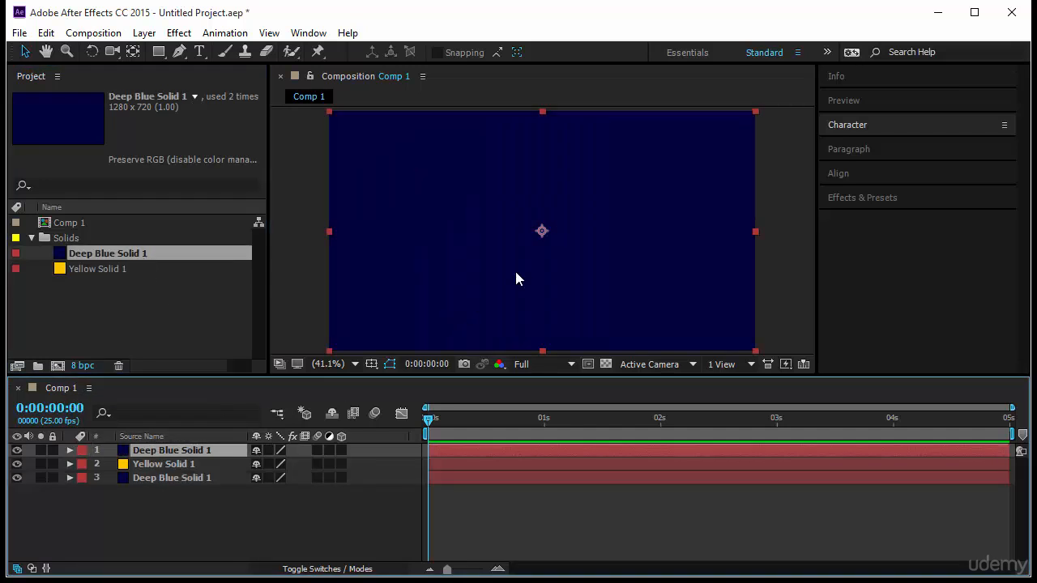
left_click_drag(756, 112, 634, 202)
left_click_drag(564, 230, 611, 280)
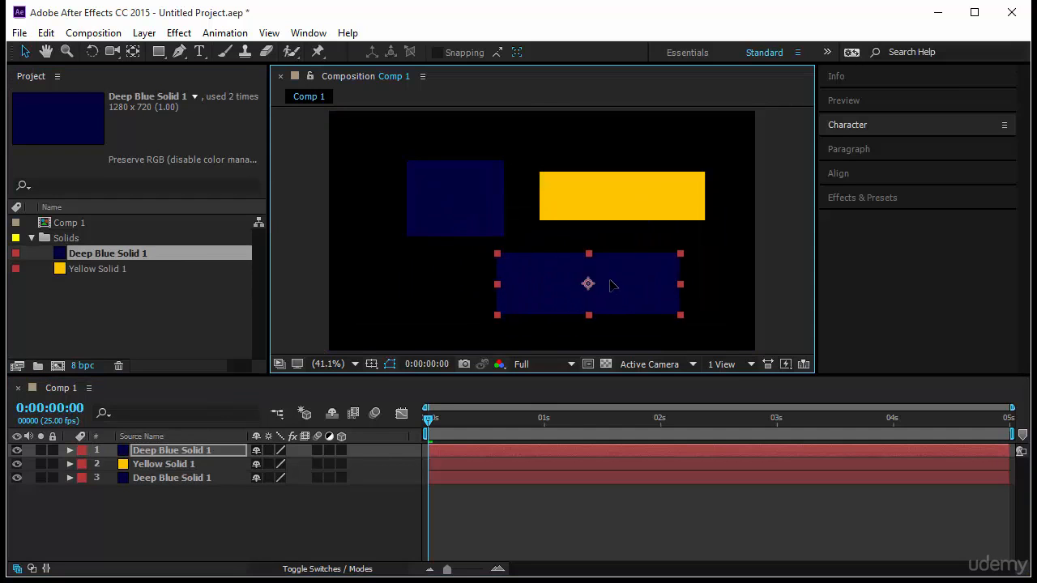
- Add one more full-size Deep Blue Solid 1 layer from the project, and delete it again
left_click(167, 477)
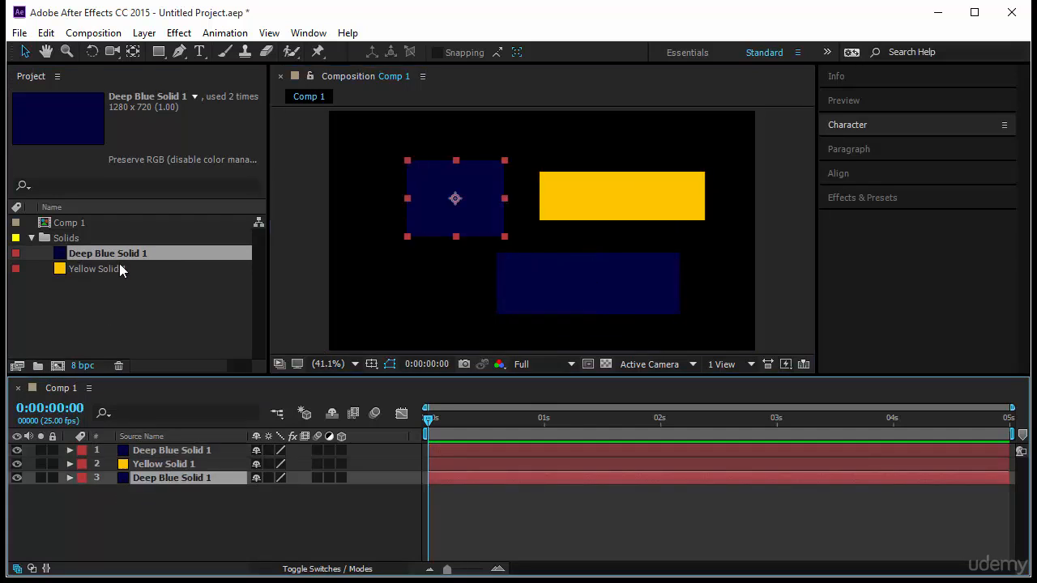
left_click_drag(122, 254, 162, 447)
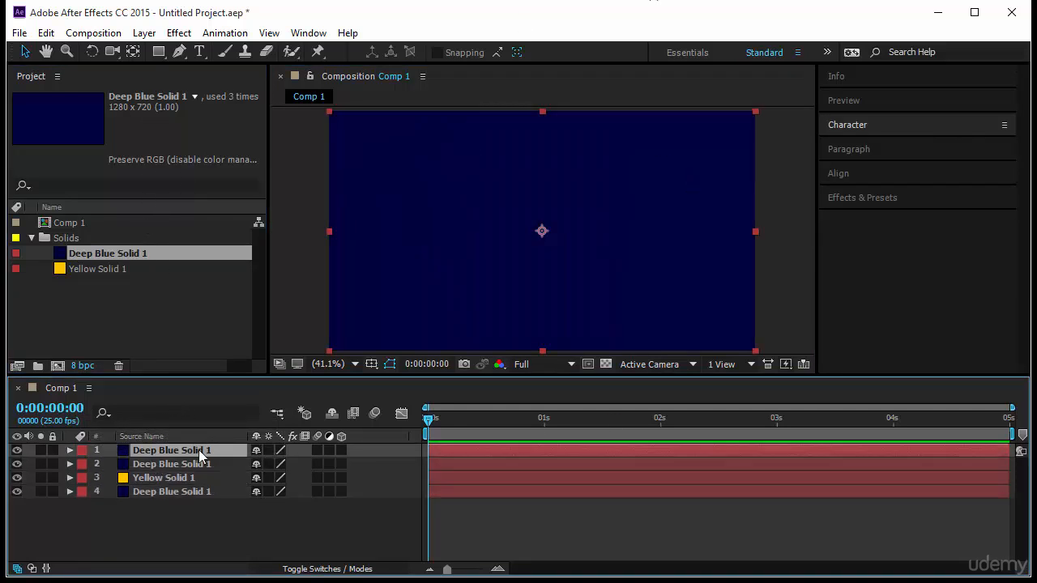
left_click(600, 235)
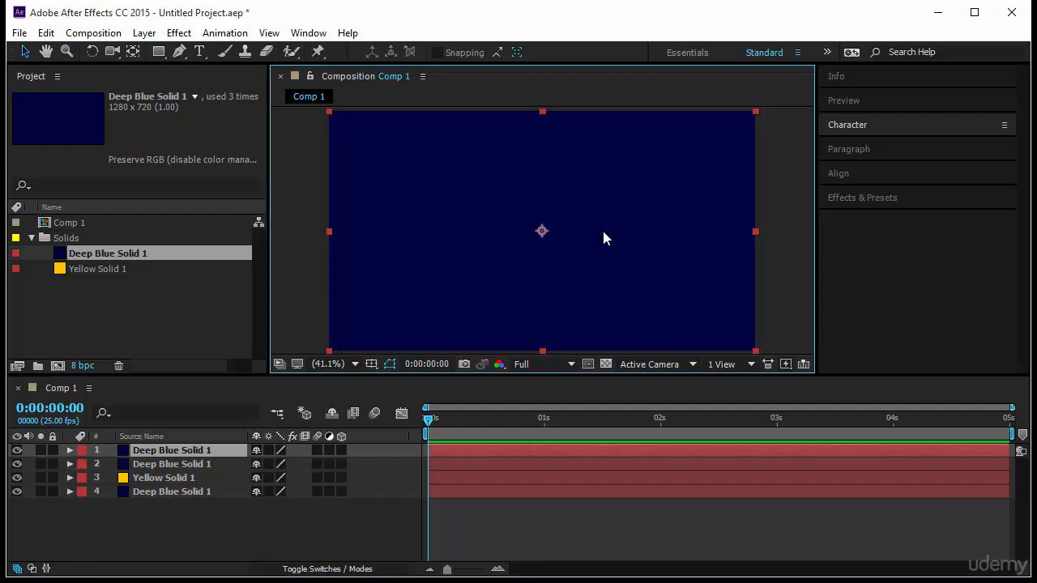
key("Delete")
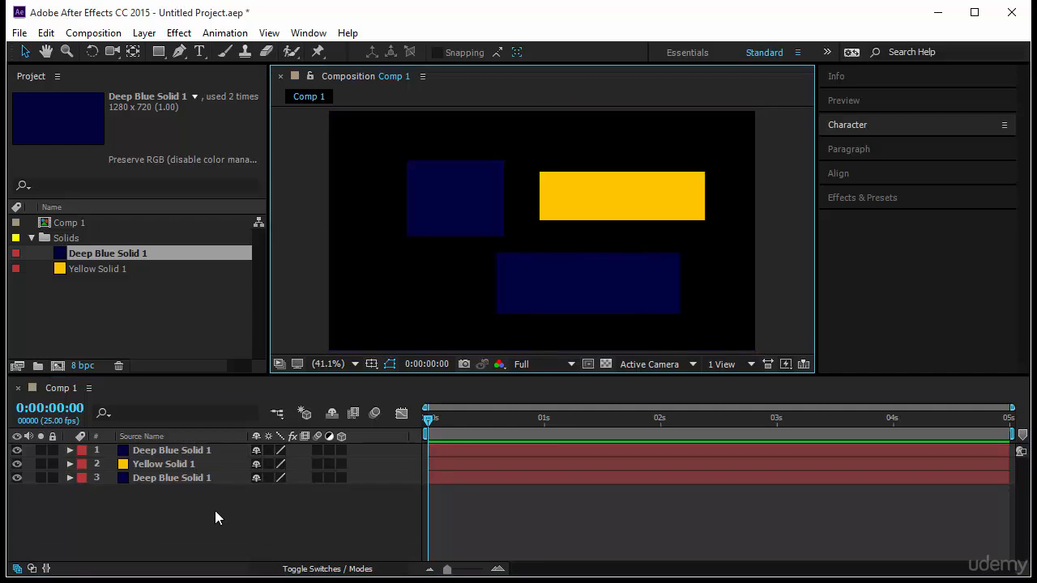
- Select the layers in turn to match each one with its rectangle in the composition, and clear the selection
left_click(204, 447)
left_click(173, 466)
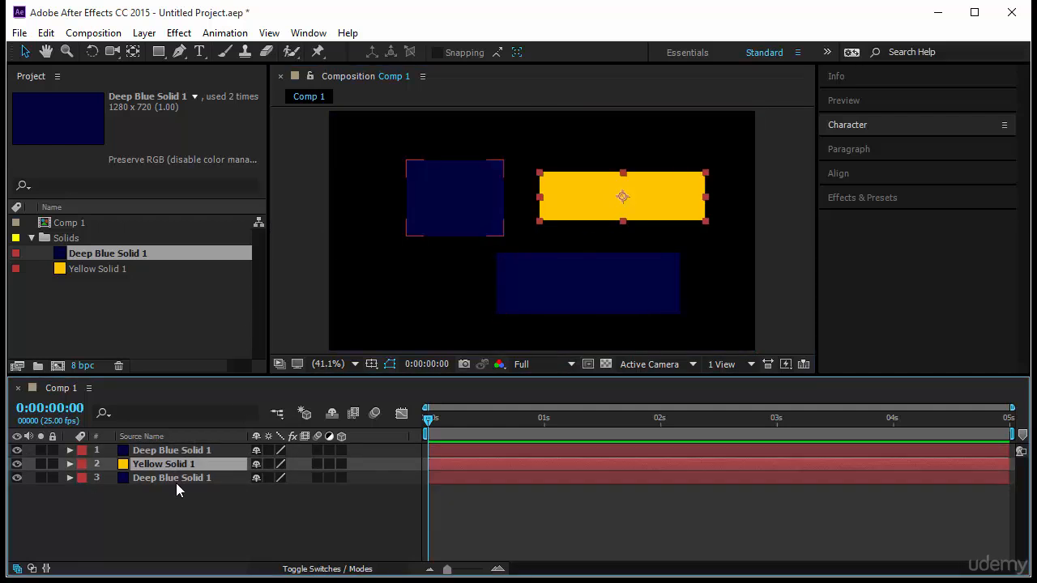
left_click(176, 480)
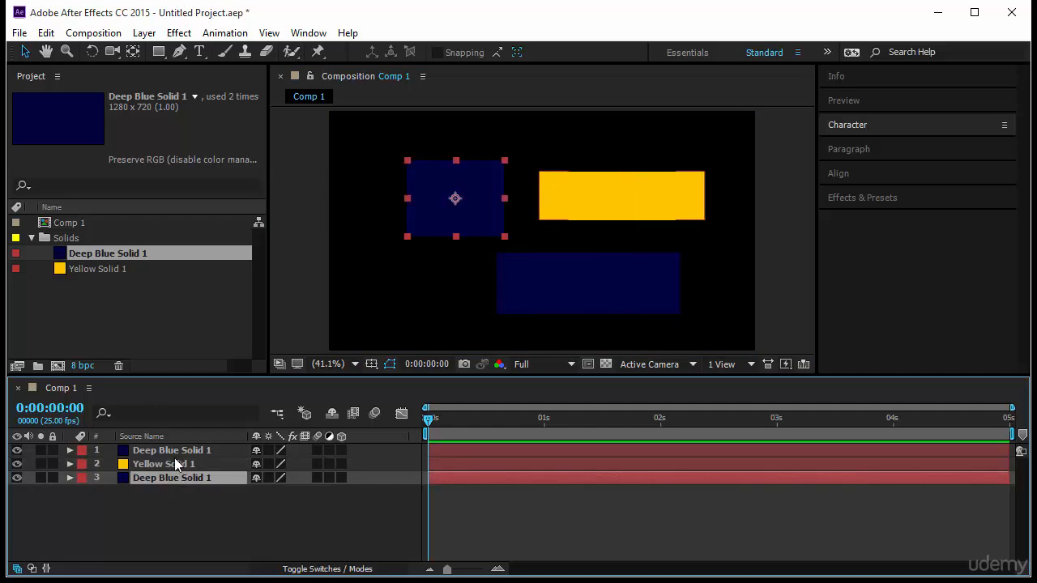
left_click(174, 456)
left_click(182, 477)
left_click(192, 524)
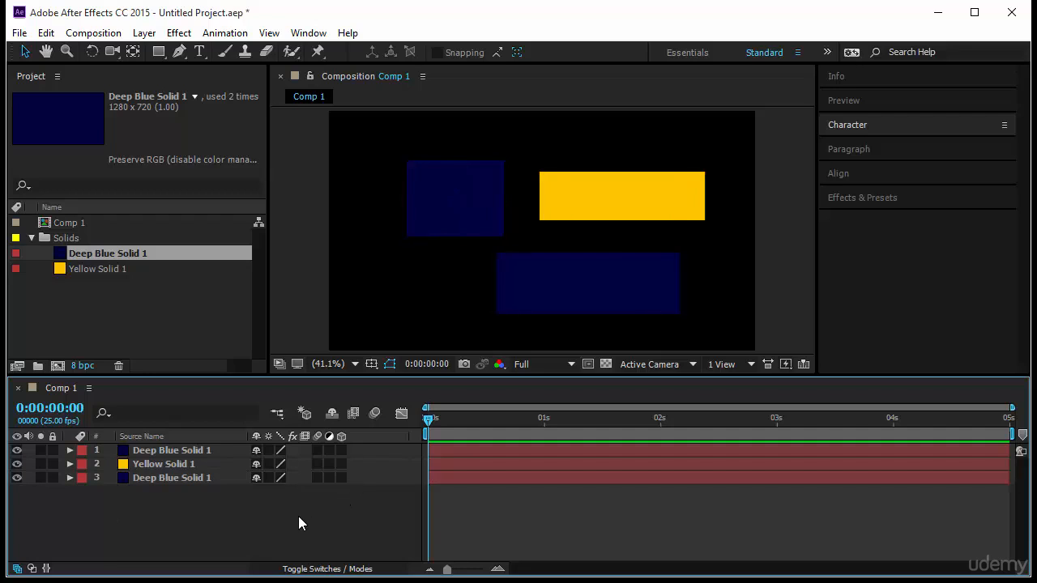
- Open the solid settings of the top layer, the lower dark blue rectangle
left_click(209, 457)
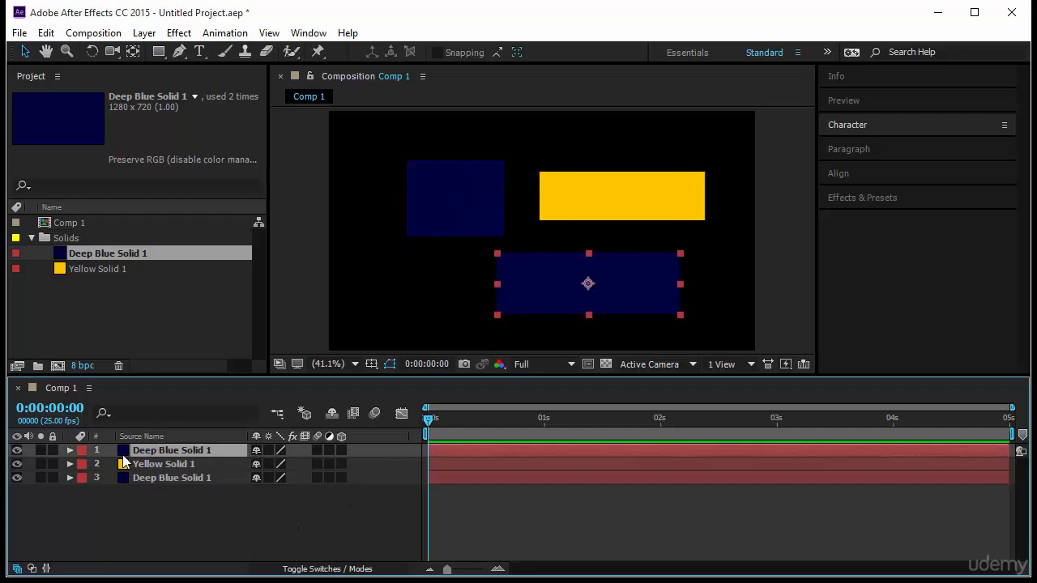
left_click(144, 32)
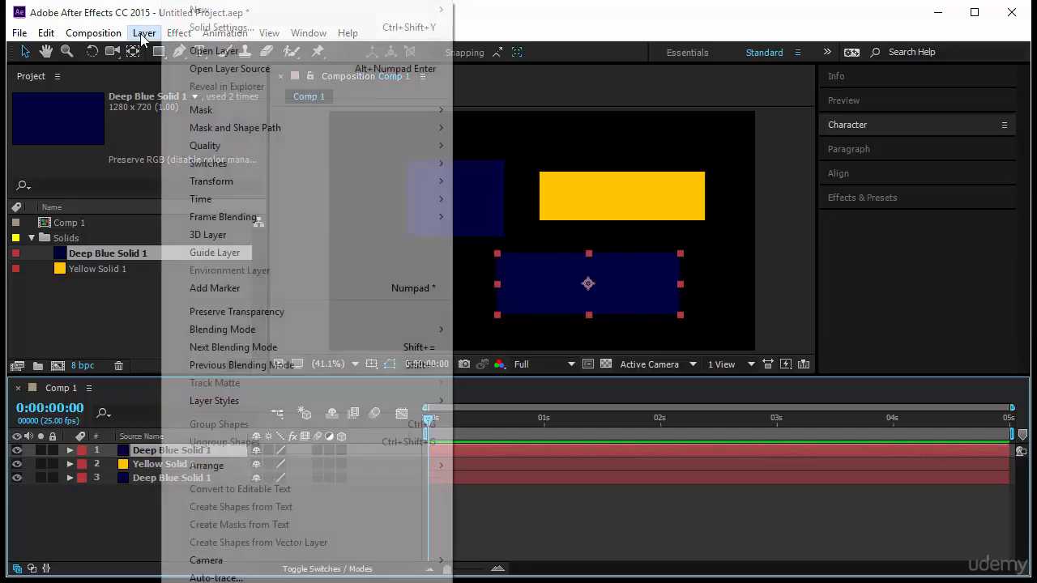
left_click(192, 34)
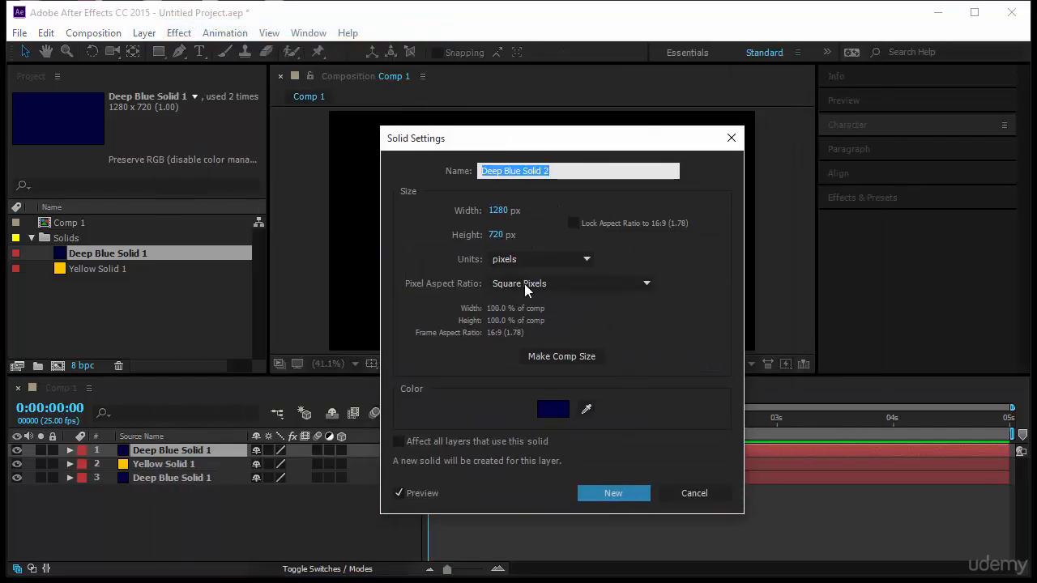
- Try brighter and darker blues such as 2029DD and 1C1D2C for this layer only, and discard the colour change
left_click(552, 409)
left_click(745, 212)
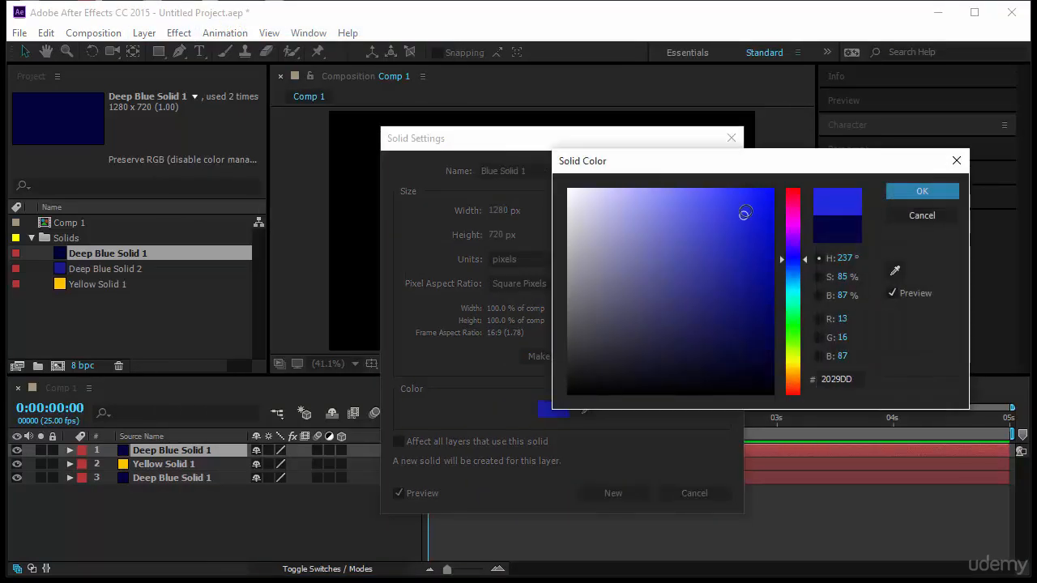
mouse_move(745, 212)
left_mouse_down()
mouse_move(655, 285)
mouse_move(640, 359)
left_mouse_up()
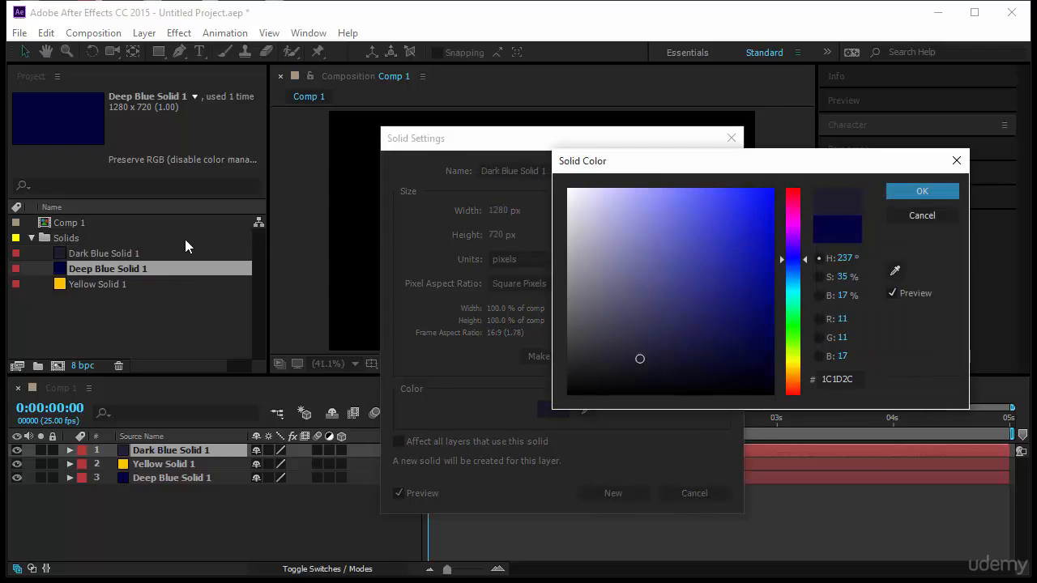
mouse_move(706, 258)
left_mouse_down()
mouse_move(773, 200)
mouse_move(683, 349)
left_mouse_up()
left_click(917, 216)
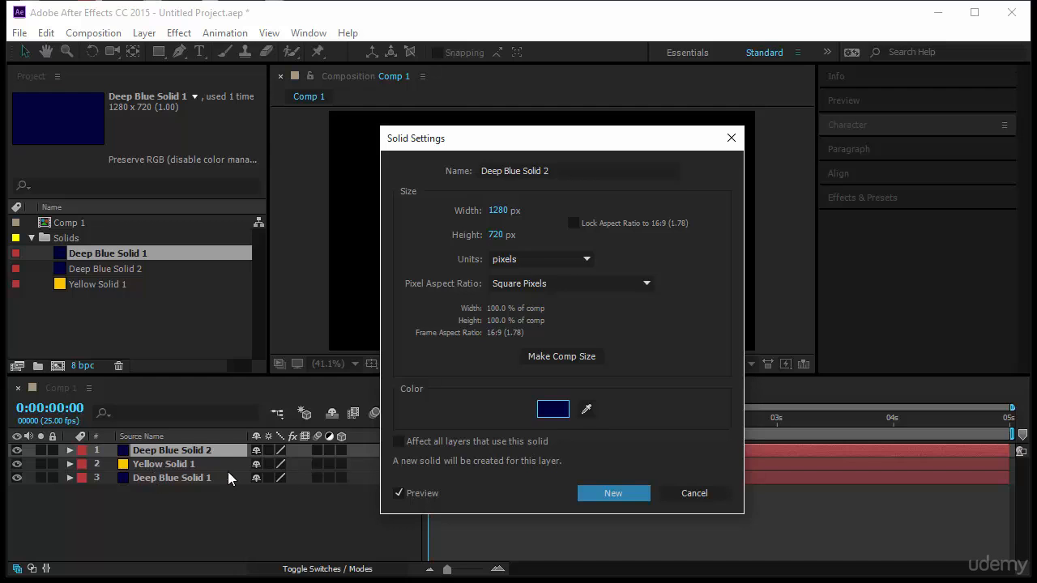
- Try dark yellow 354000 with all layers that use this solid affected, discard it and turn that option off
left_click(398, 442)
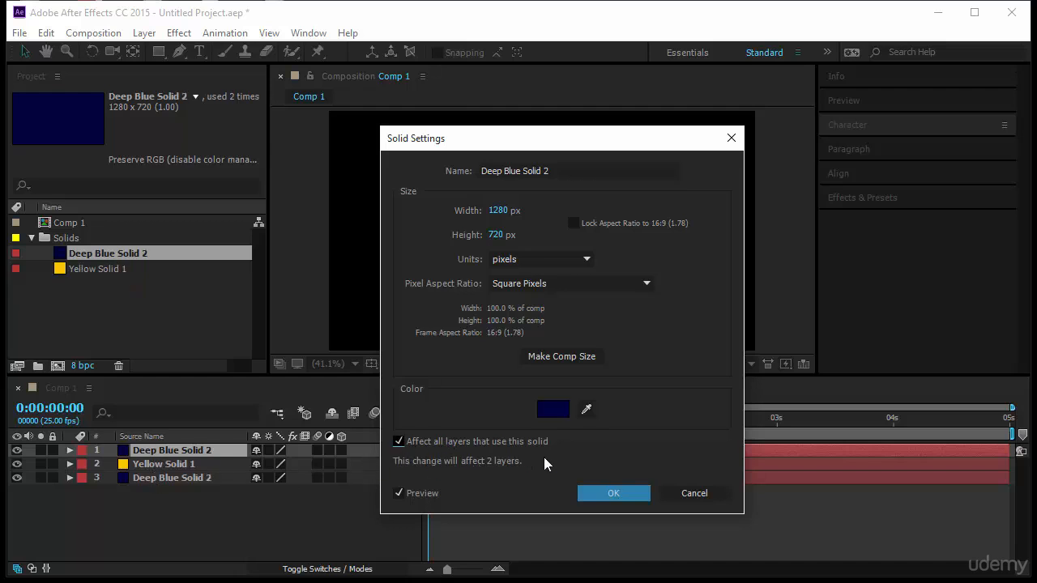
left_click(565, 416)
left_click_drag(809, 316, 805, 355)
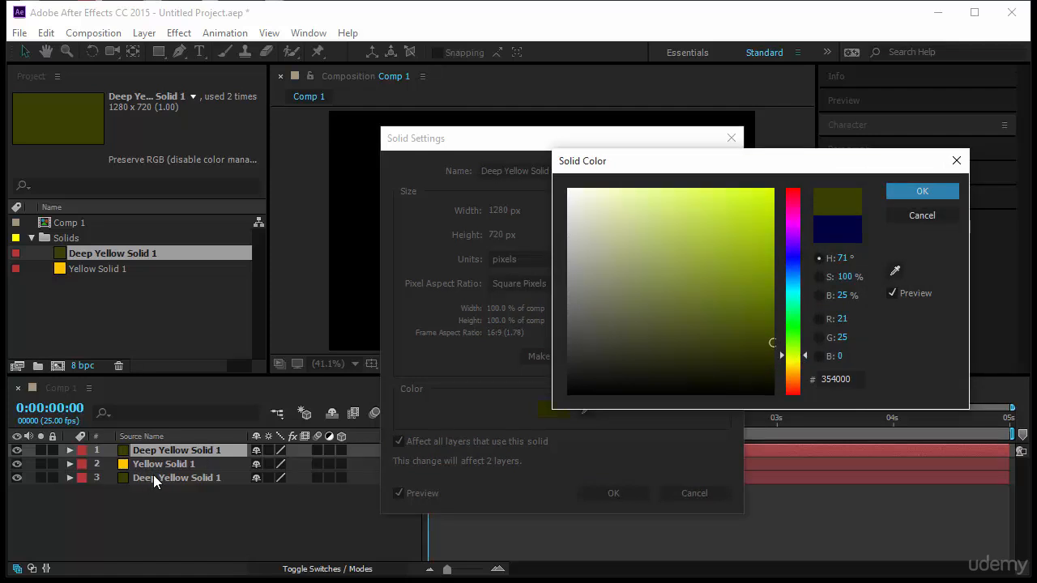
left_click(895, 216)
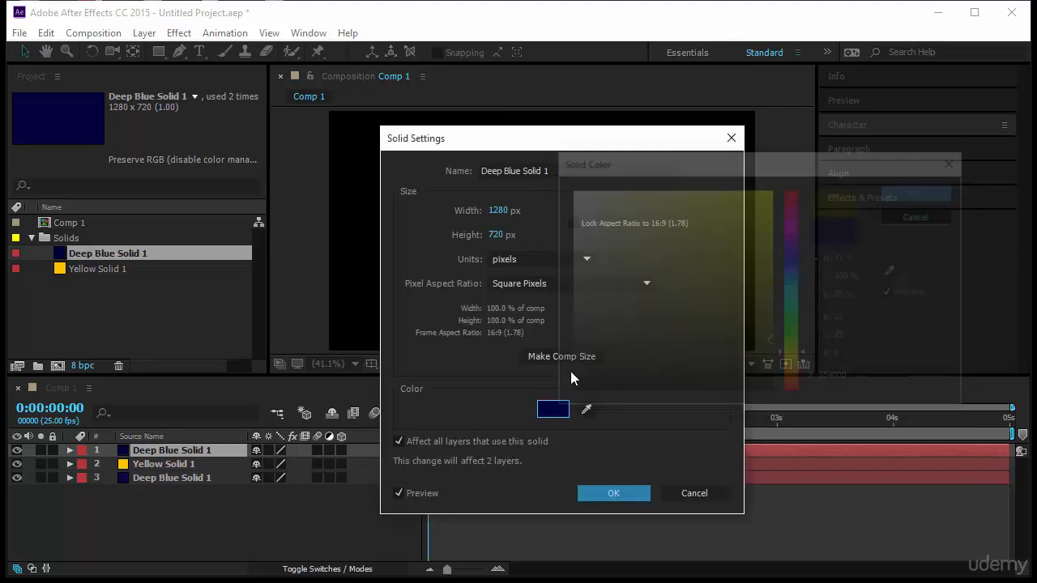
left_click(413, 442)
- Recolour only the lower rectangle's layer to pale blue B9BBE2 and create it as a new solid
left_click(554, 409)
mouse_move(766, 308)
left_mouse_down()
mouse_move(772, 232)
mouse_move(682, 207)
mouse_move(604, 211)
left_mouse_up()
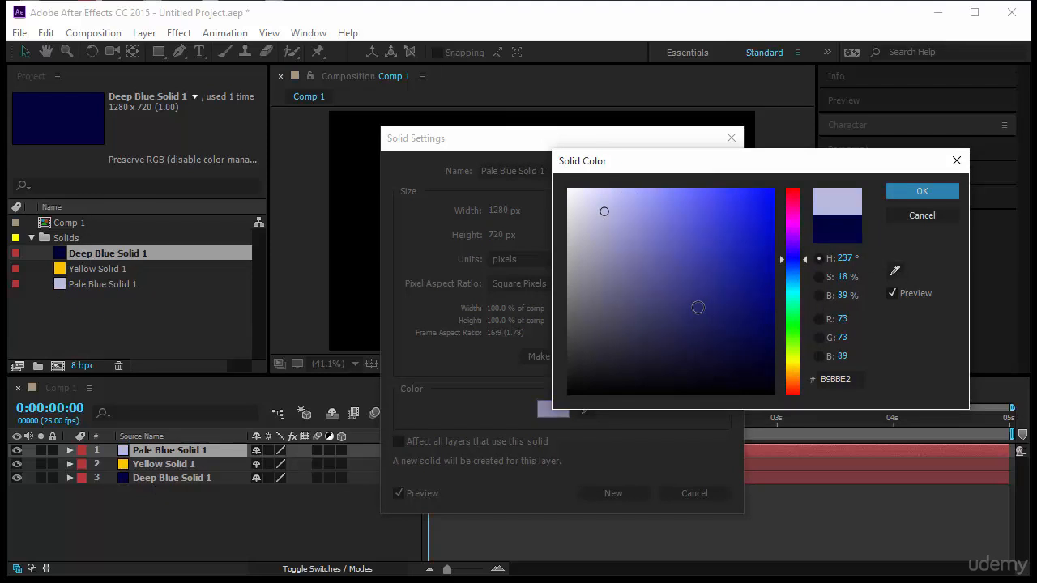
left_click(920, 193)
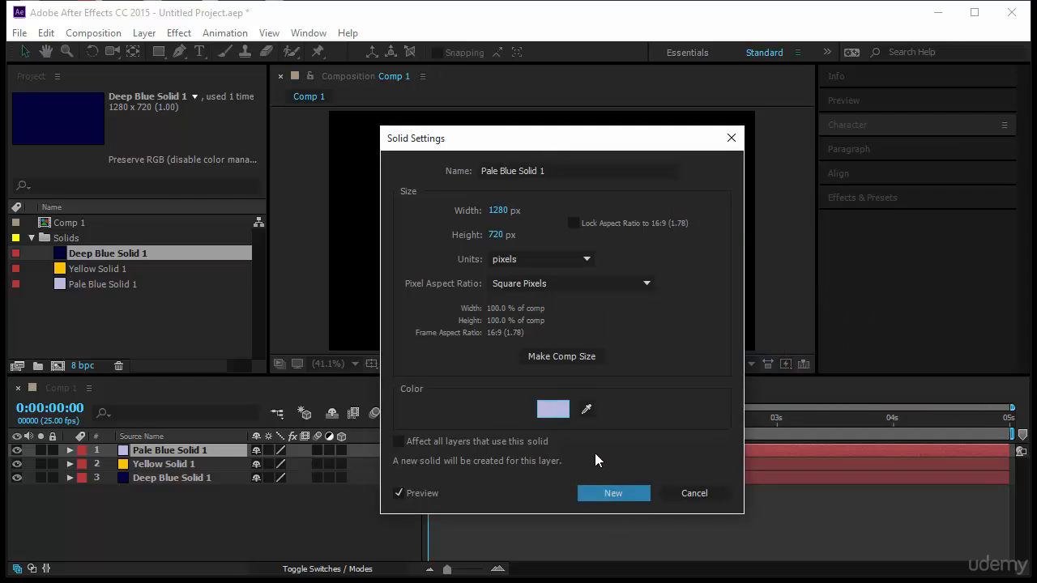
left_click(502, 442)
left_click(494, 440)
left_click(609, 491)
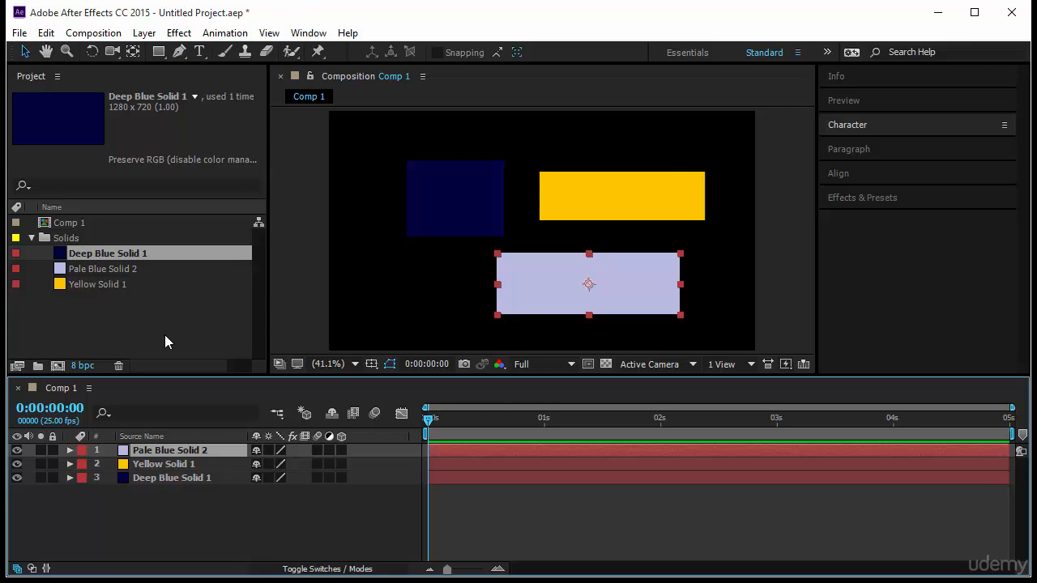
- Select all three solids in the project's Solids folder
left_click(120, 284)
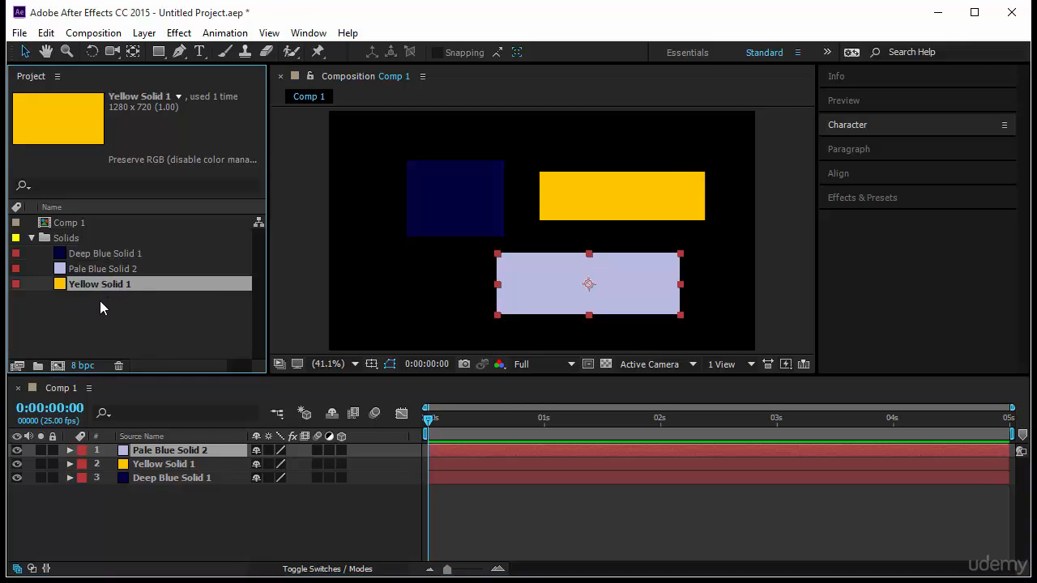
left_click_drag(99, 300, 108, 253)
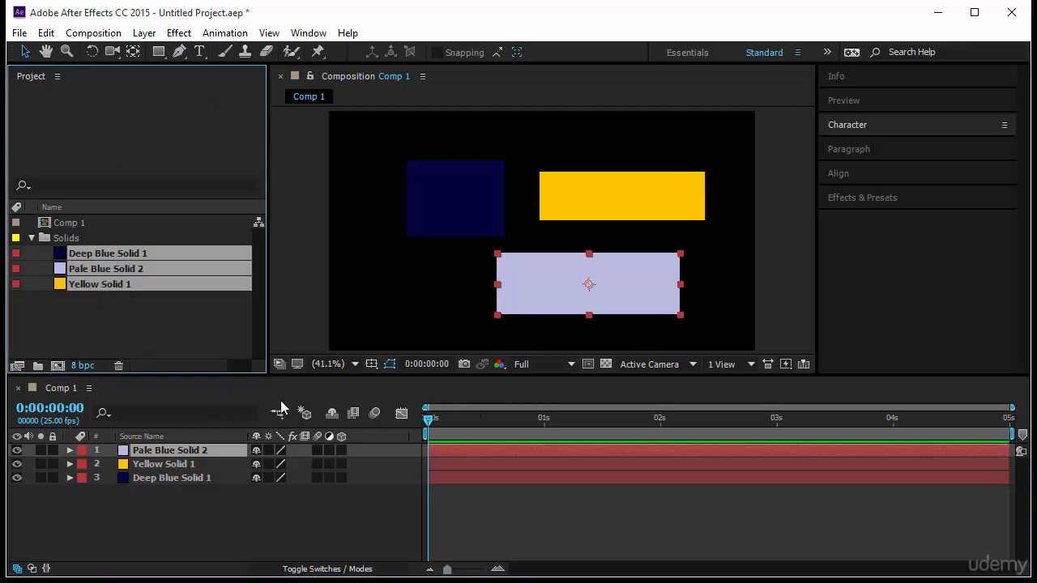
- Create an empty five-second composition named Comp 2 with the HDV/HDTV 720 25 preset and move it out of the Solids folder
left_click(57, 366)
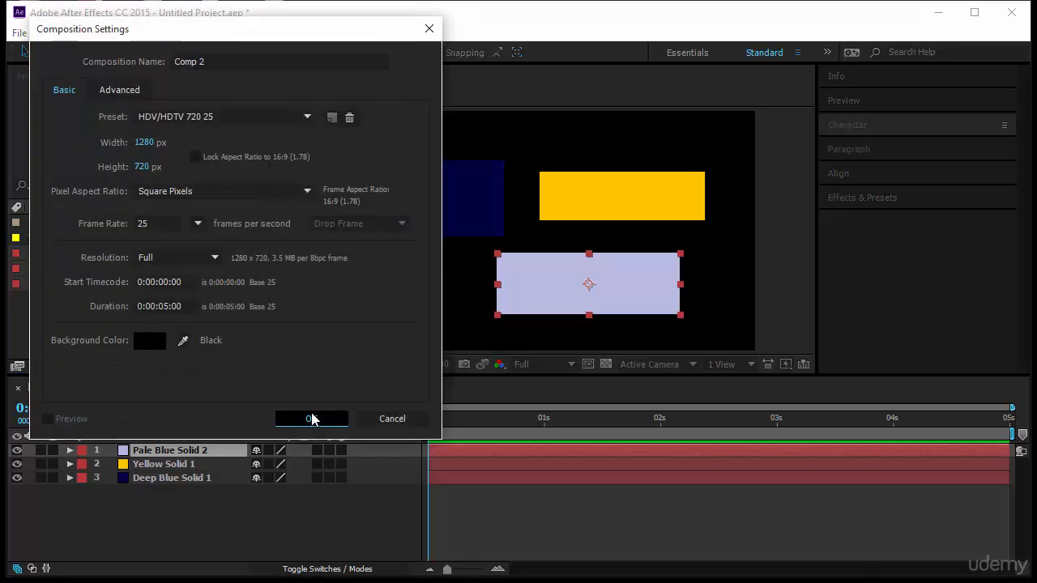
left_click(311, 419)
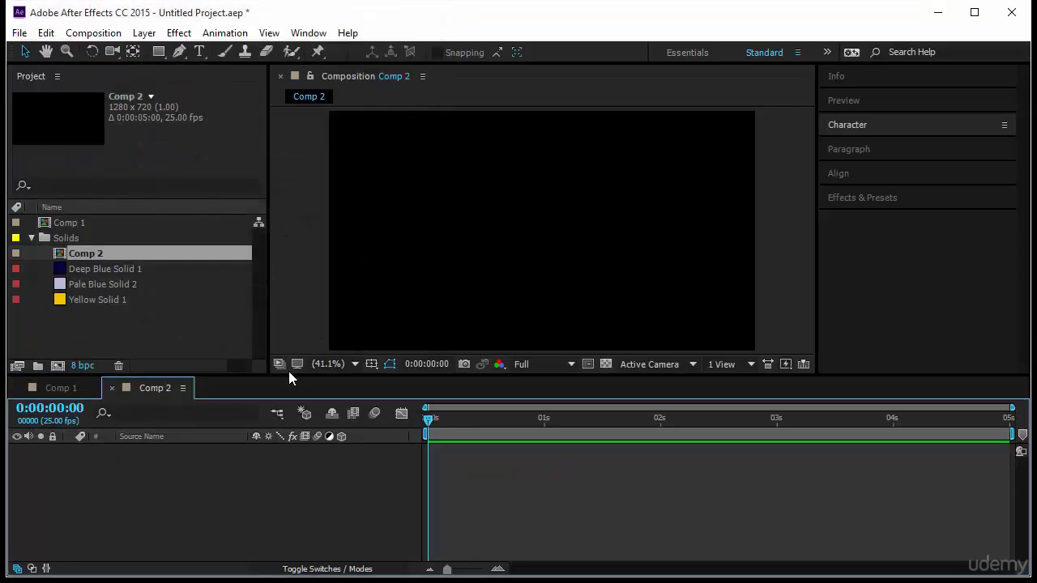
left_click_drag(104, 254, 118, 207)
- Add Deep Blue Solid 1 from the project as a layer in Comp 2
left_click(122, 274)
key("Return")
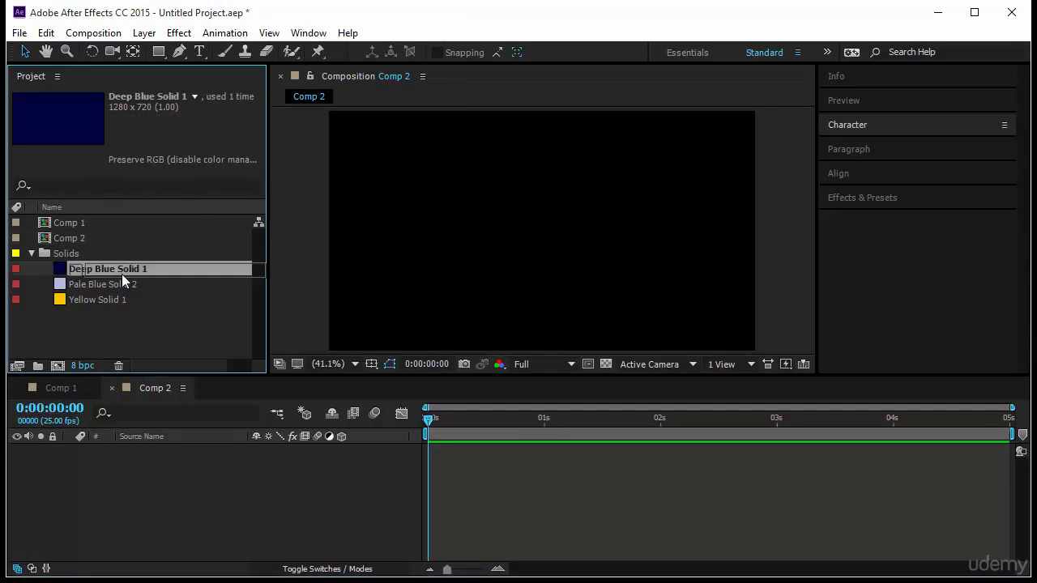
left_click_drag(121, 276, 217, 527)
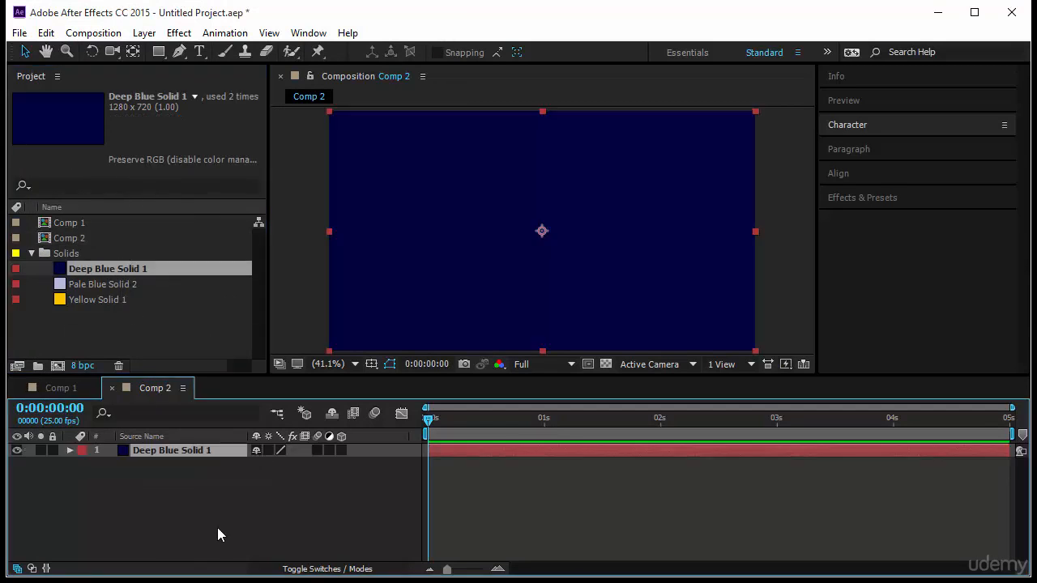
- Recolour the deep blue solid in Comp 1 to a very pale blue, with all layers that use this solid affected
left_click(39, 386)
left_click(151, 478)
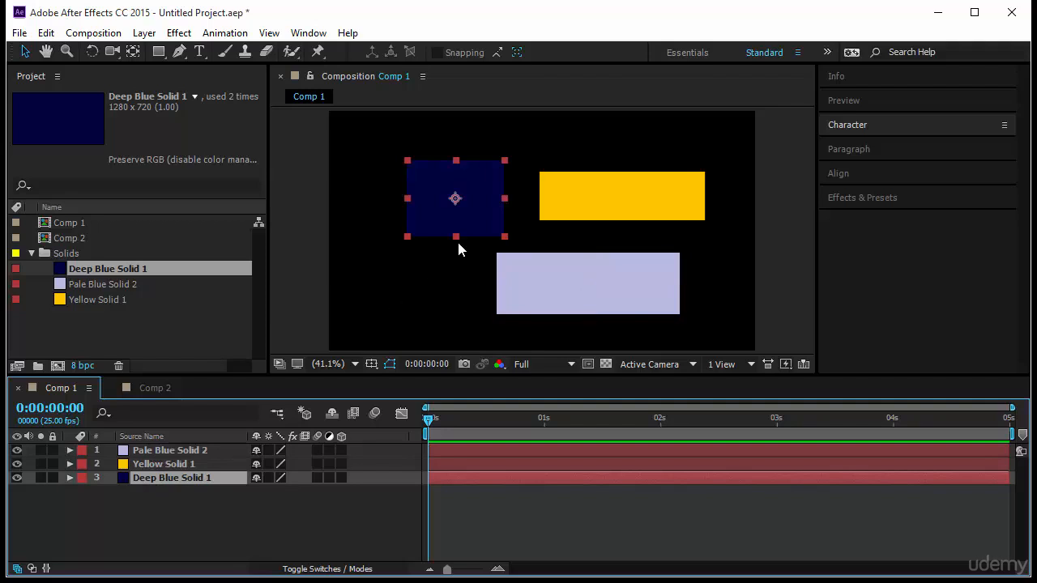
left_click(145, 33)
left_click(219, 27)
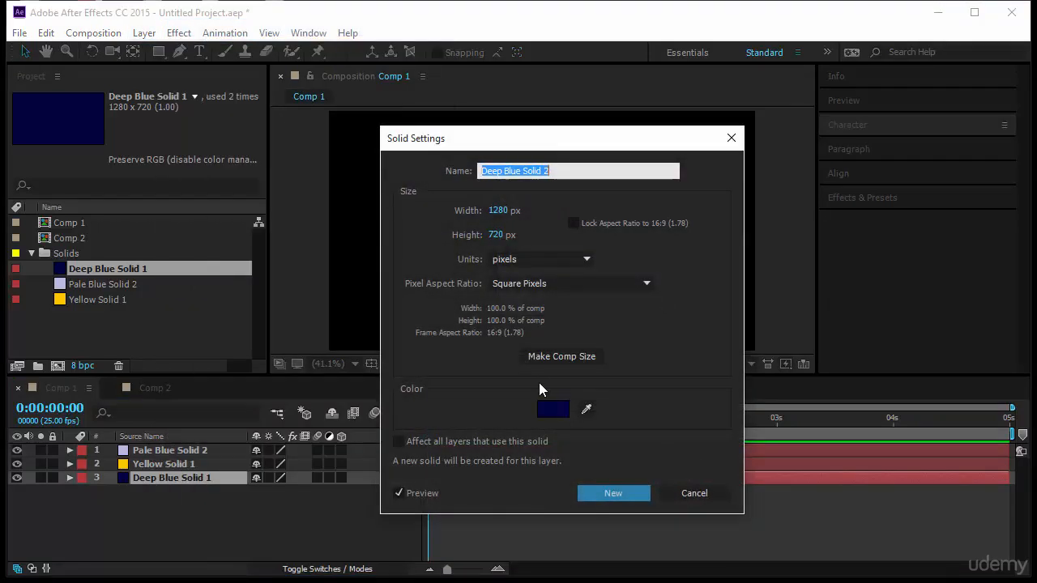
left_click(501, 442)
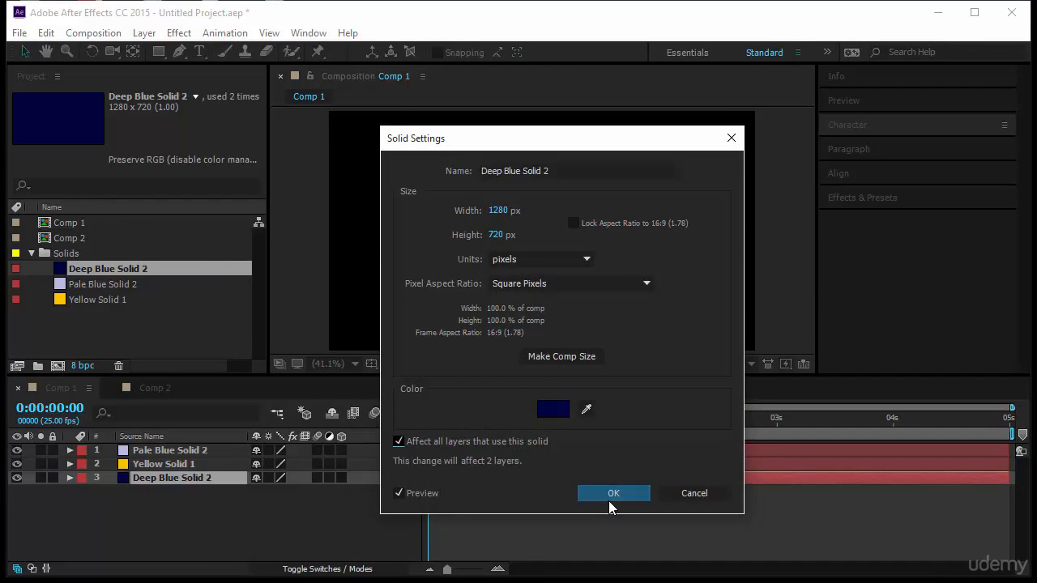
left_click(553, 410)
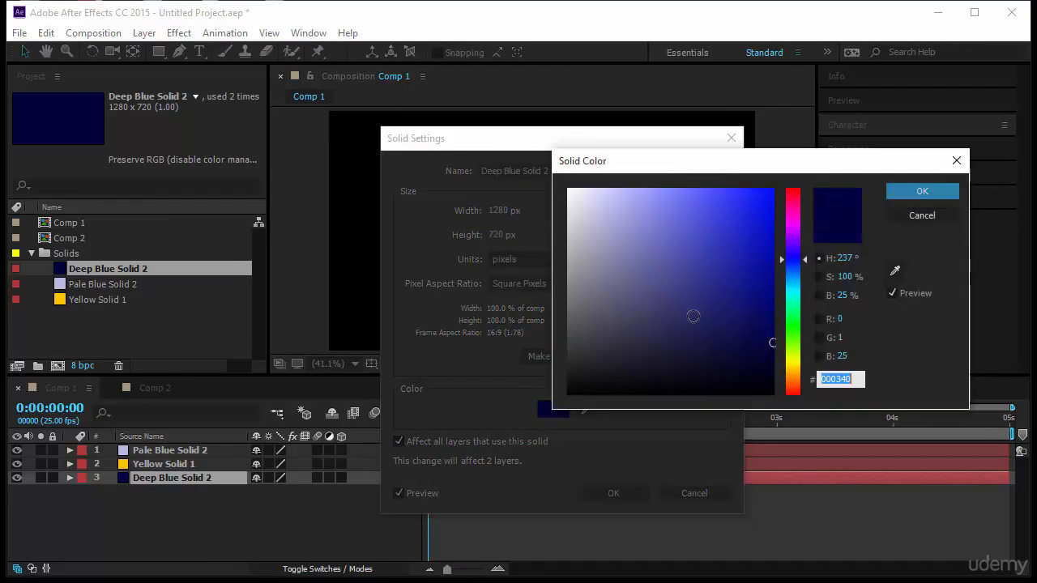
left_click(599, 181)
left_click(923, 193)
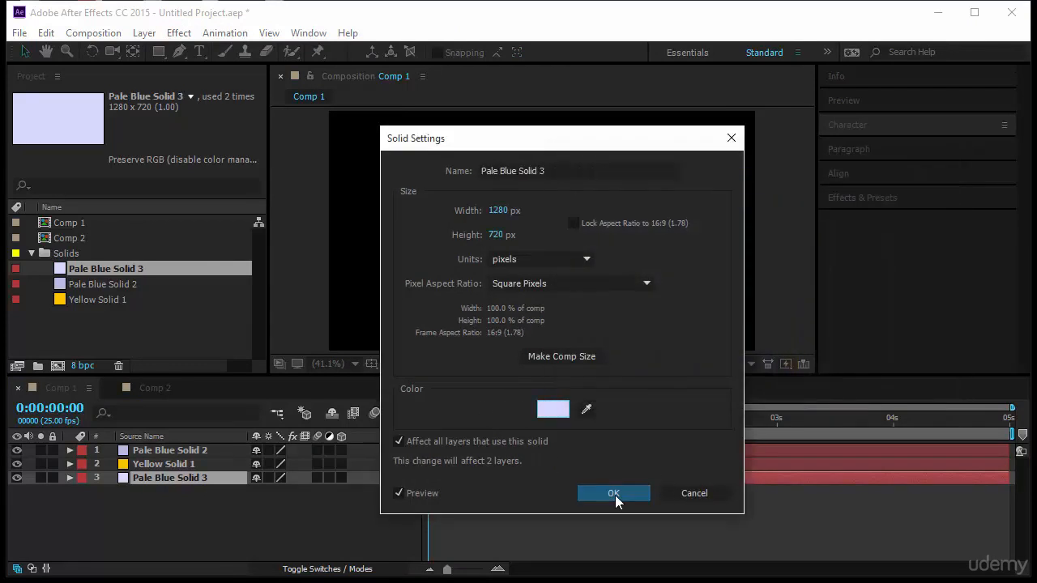
left_click(613, 493)
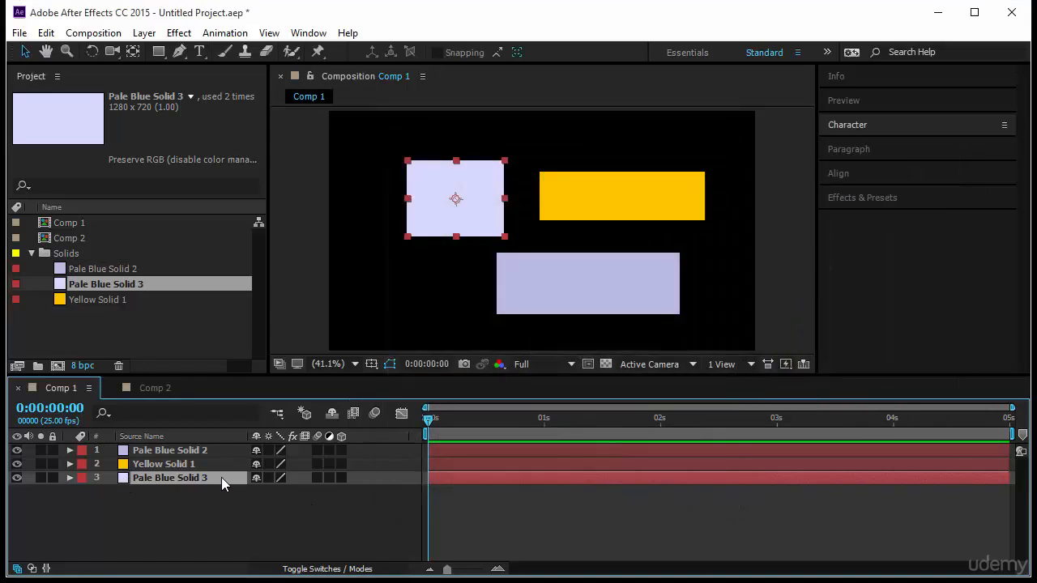
- Shrink the solid in Comp 2 to a smaller centred rectangle and reset the transform of Comp 1's Pale Blue Solid 3 layer
left_click(164, 388)
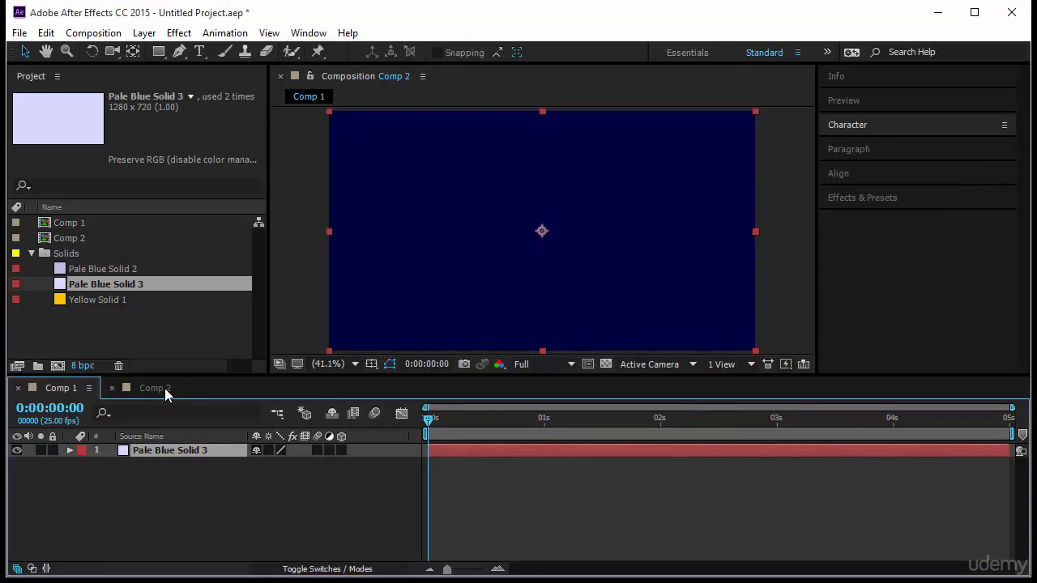
left_click_drag(756, 112, 677, 176)
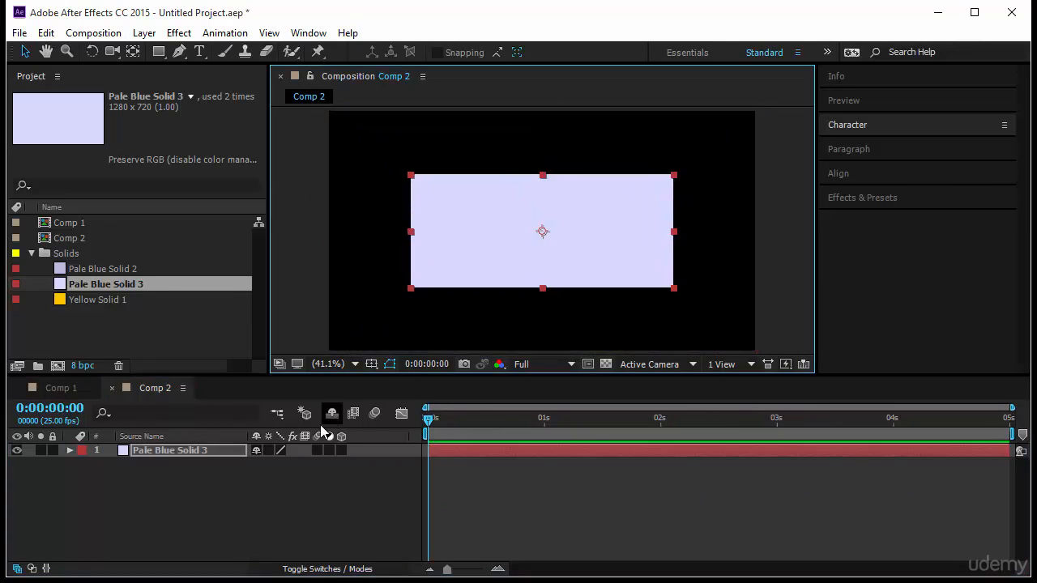
left_click(60, 388)
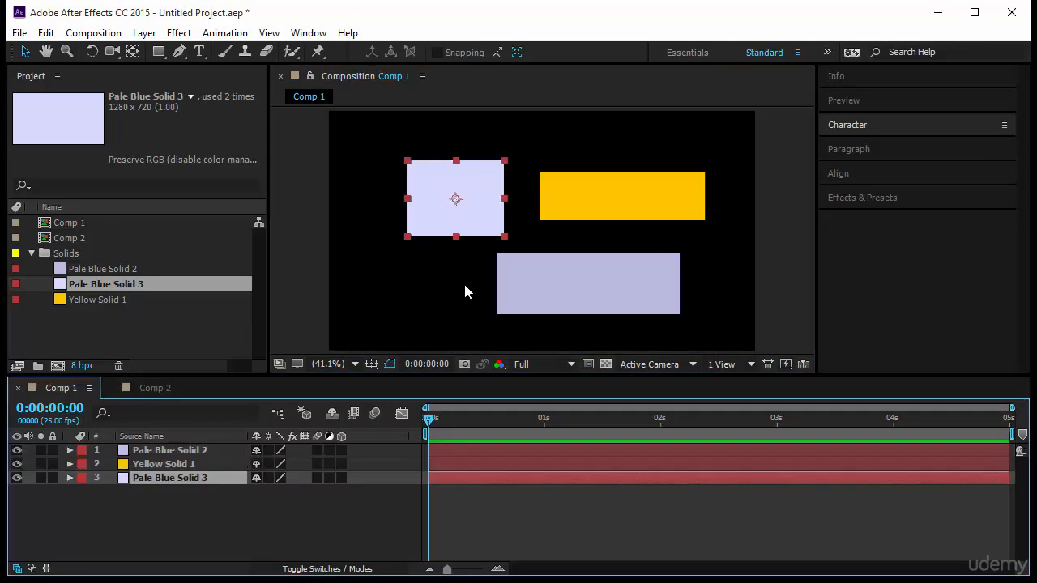
left_click(69, 478)
left_click(264, 486)
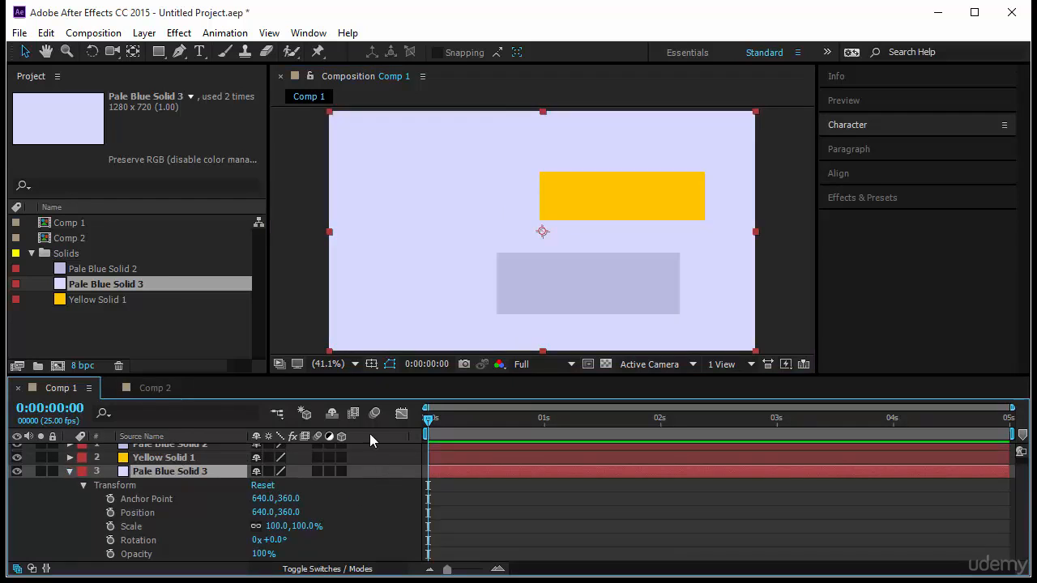
- Reset the transform of the solid layer in Comp 2 and squash it vertically to 43.2% scale
left_click(139, 389)
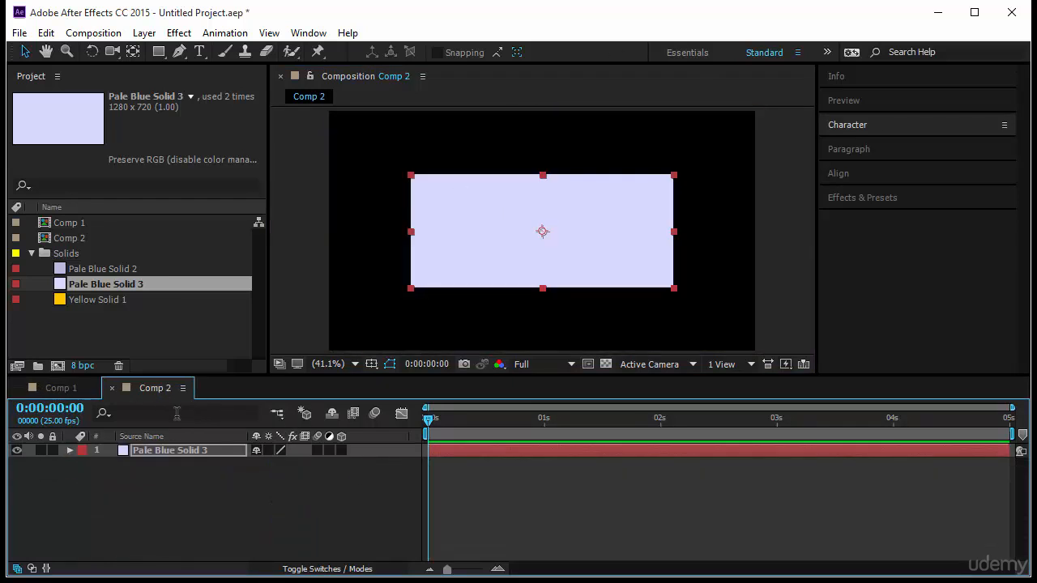
left_click(71, 450)
left_click(83, 464)
left_click(263, 465)
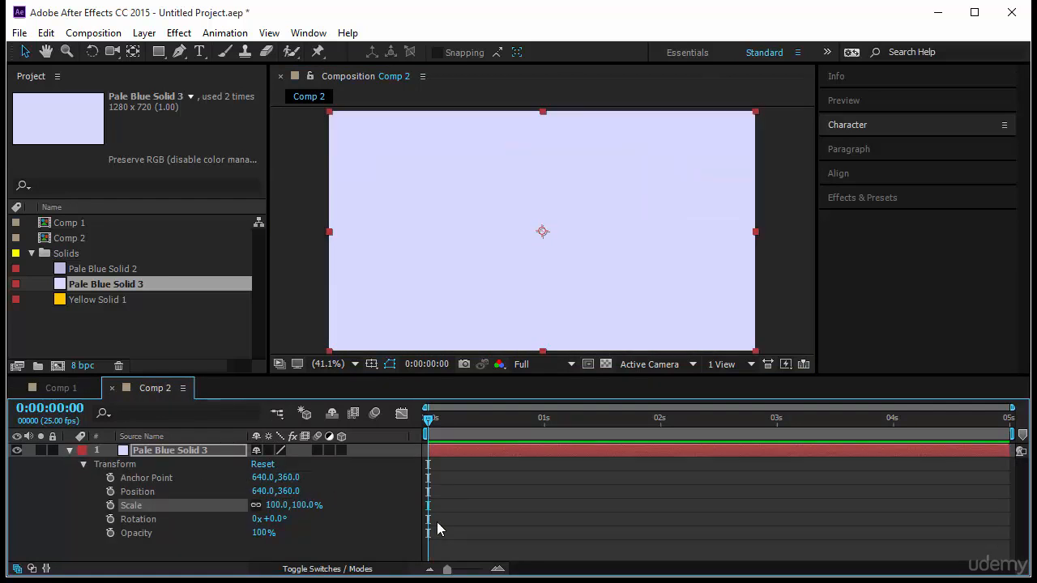
left_click(649, 258)
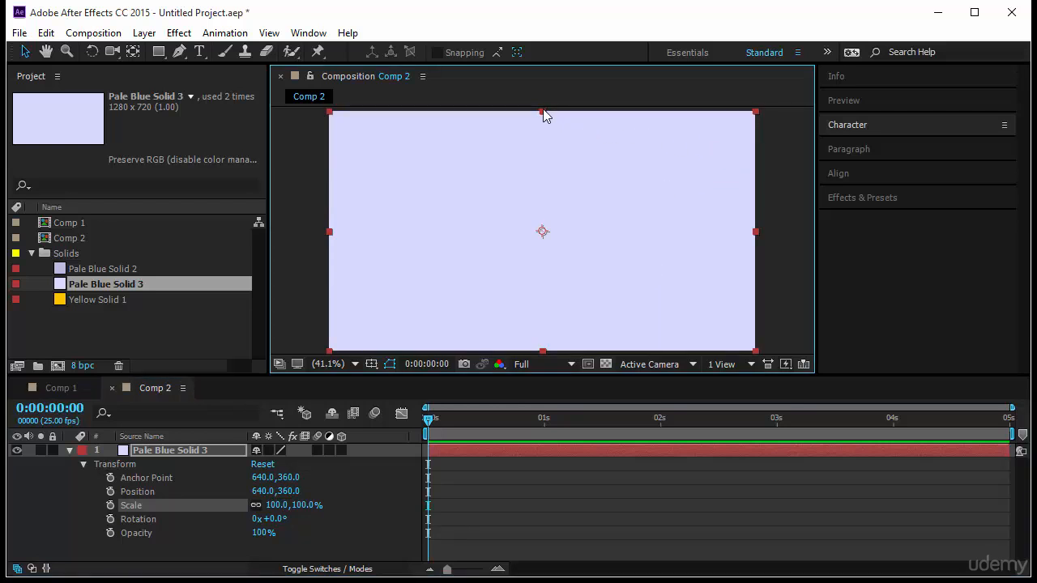
left_click_drag(545, 113, 543, 179)
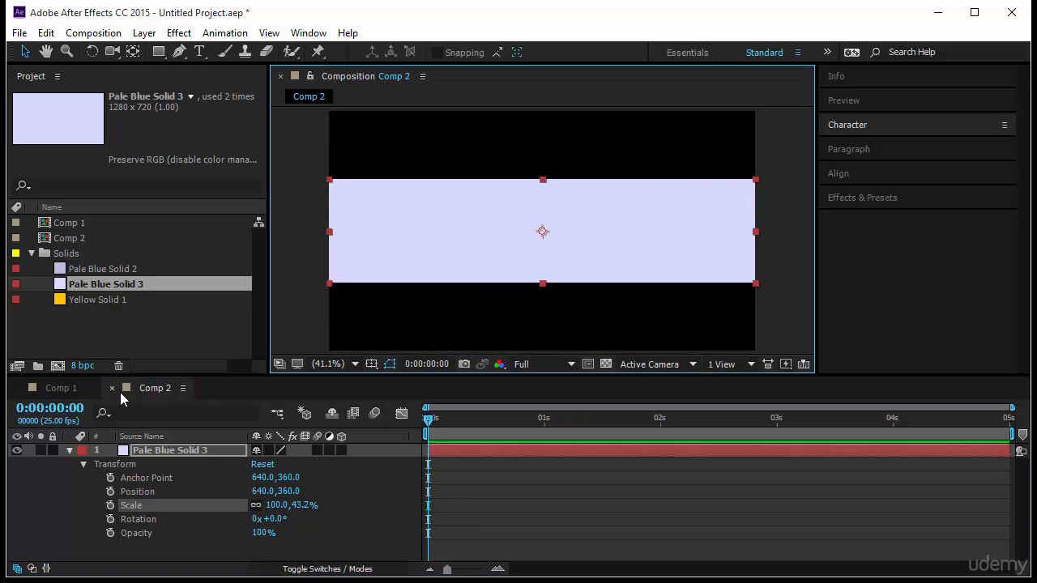
- Close Comp 2 and delete it from the project
left_click(112, 388)
left_click(88, 237)
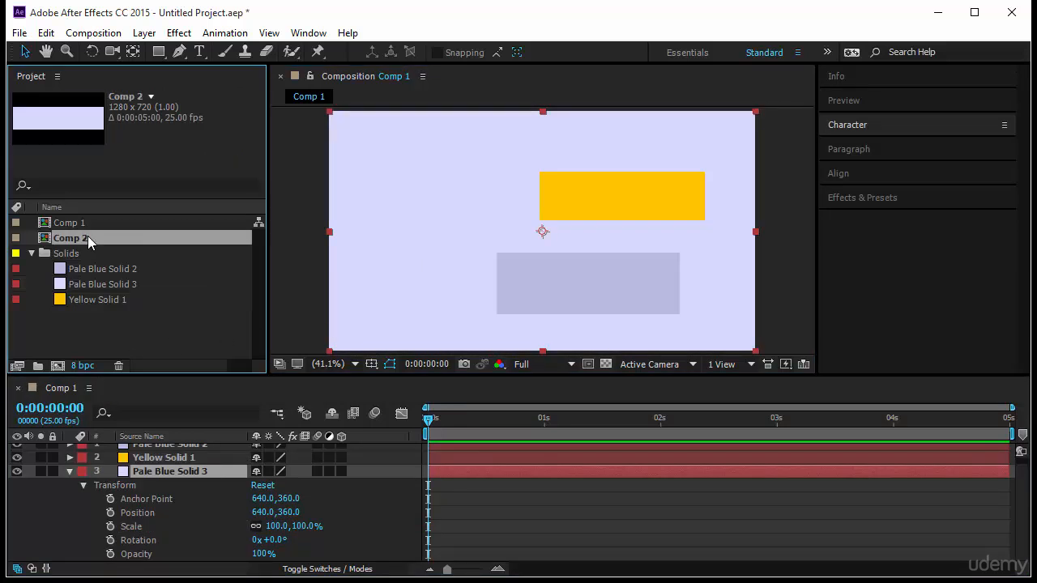
key("Delete")
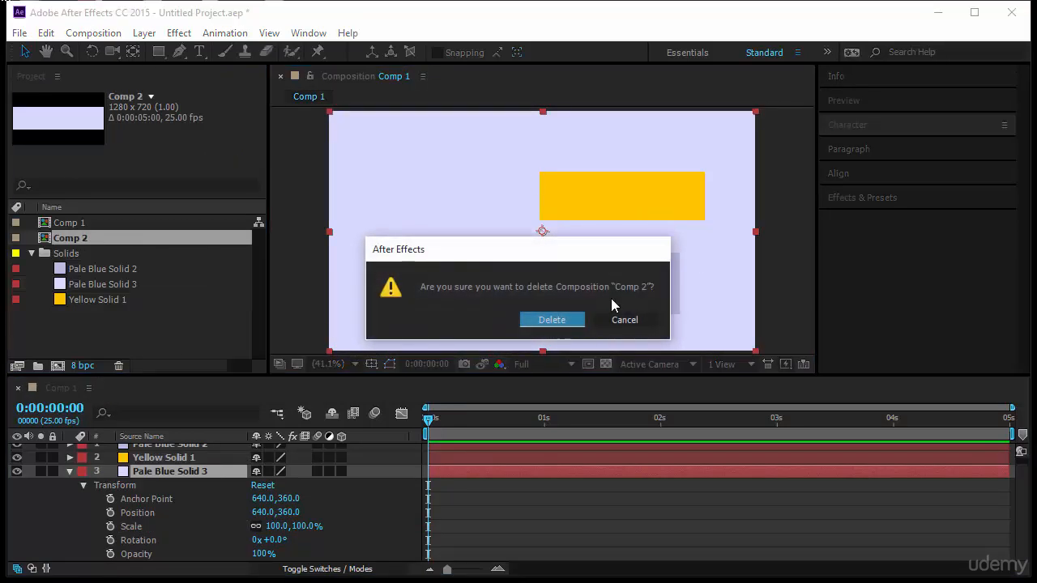
left_click(551, 320)
- Delete the Pale Blue Solid 2 and Pale Blue Solid 3 layers from Comp 1
scroll(175, 450, "up", 1)
left_click(175, 450)
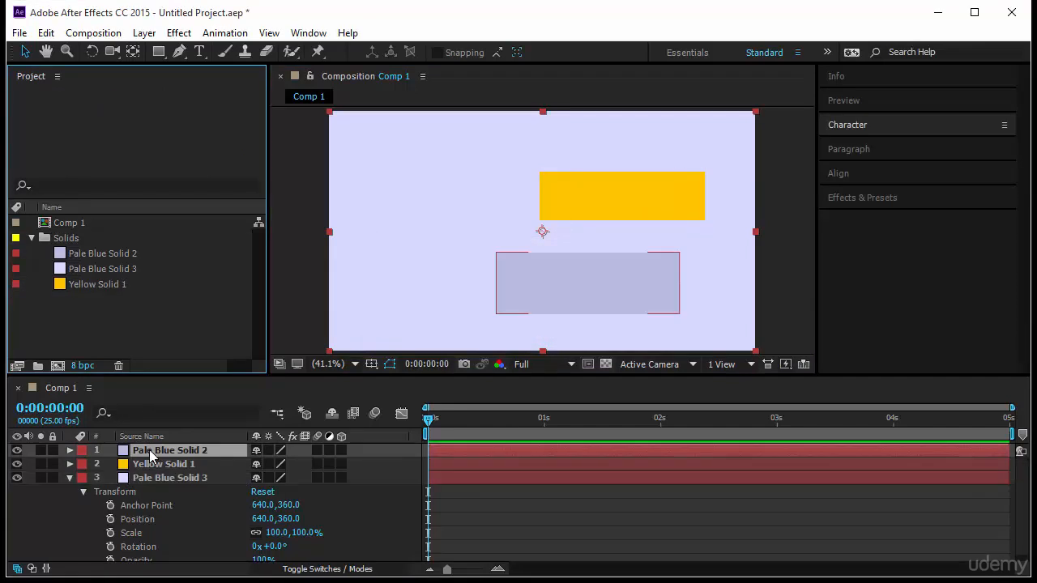
key("Delete")
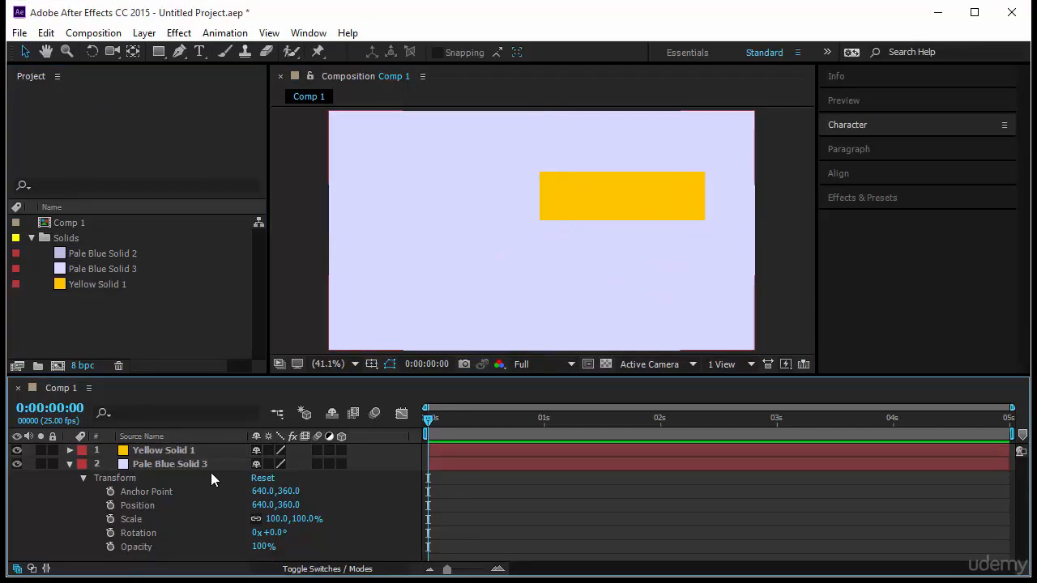
left_click(207, 466)
key("Delete")
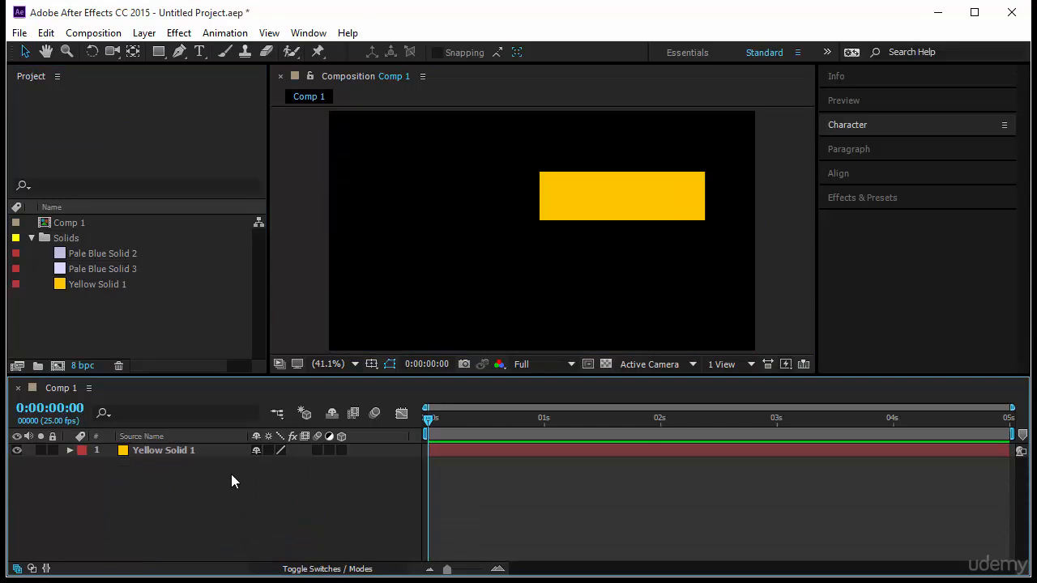
- Reset the yellow solid layer's transform so it fills the composition
left_click(214, 451)
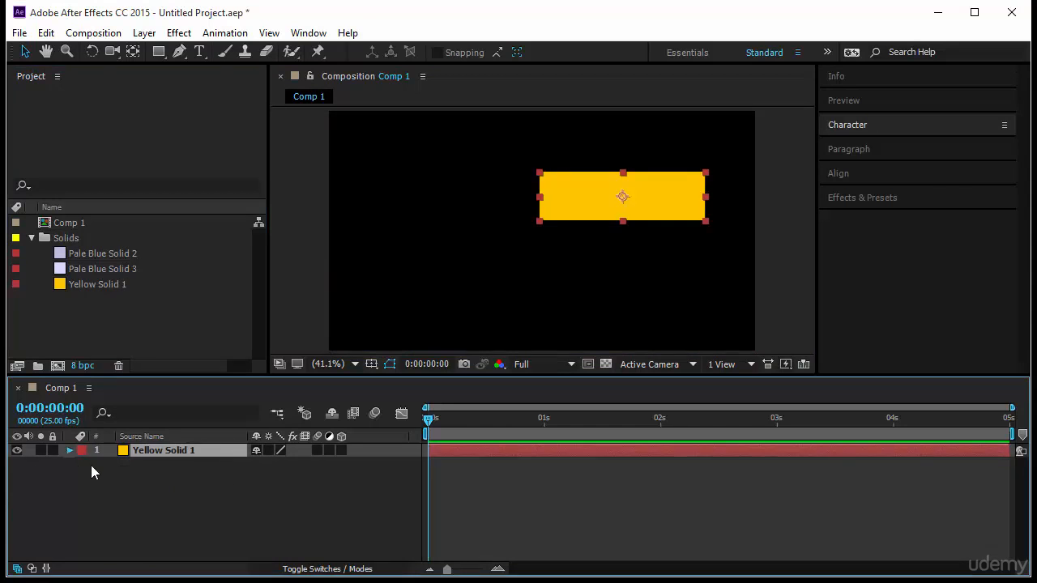
left_click(69, 451)
left_click(260, 465)
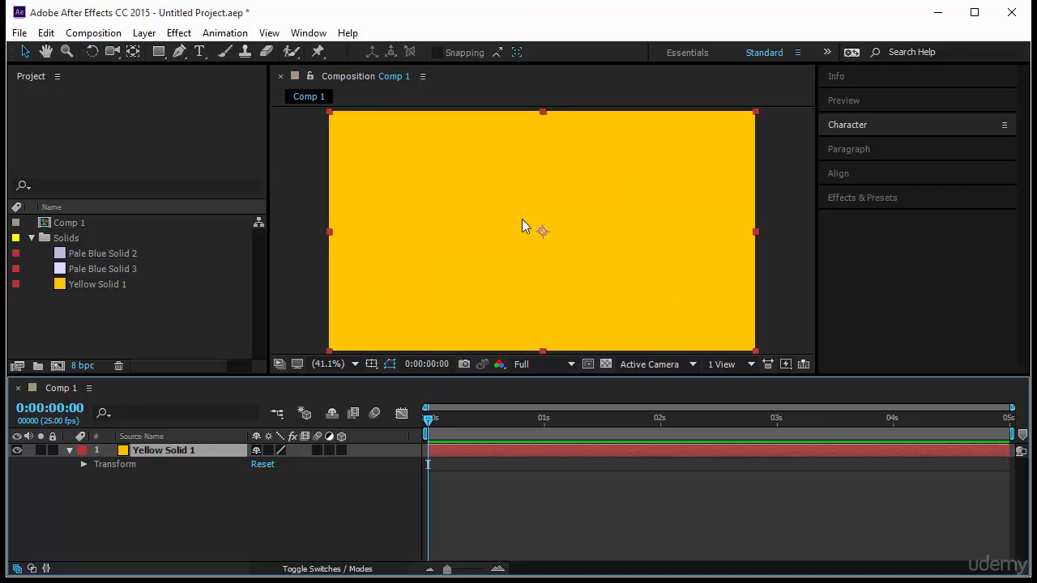
- Apply the Fractal effect from the Generate category to the yellow solid layer
left_click(870, 197)
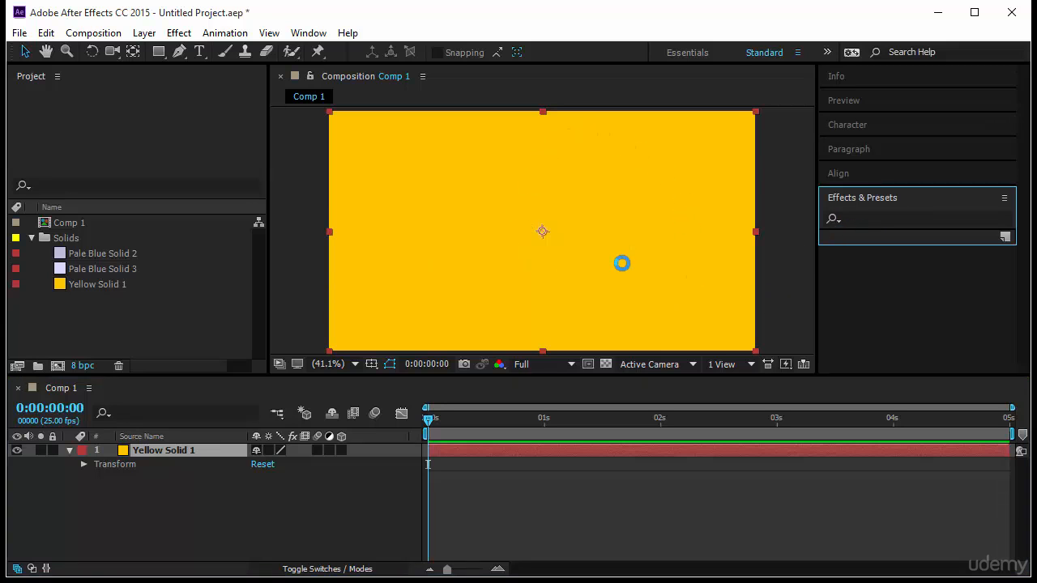
left_click(905, 219)
scroll(912, 357, "down", 1)
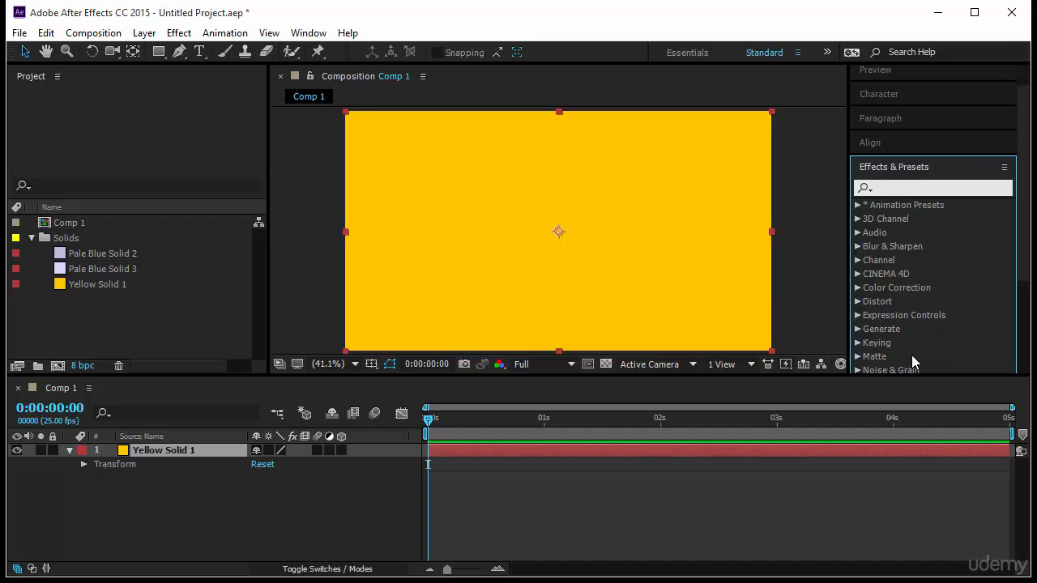
left_click(857, 329)
scroll(935, 323, "down", 7)
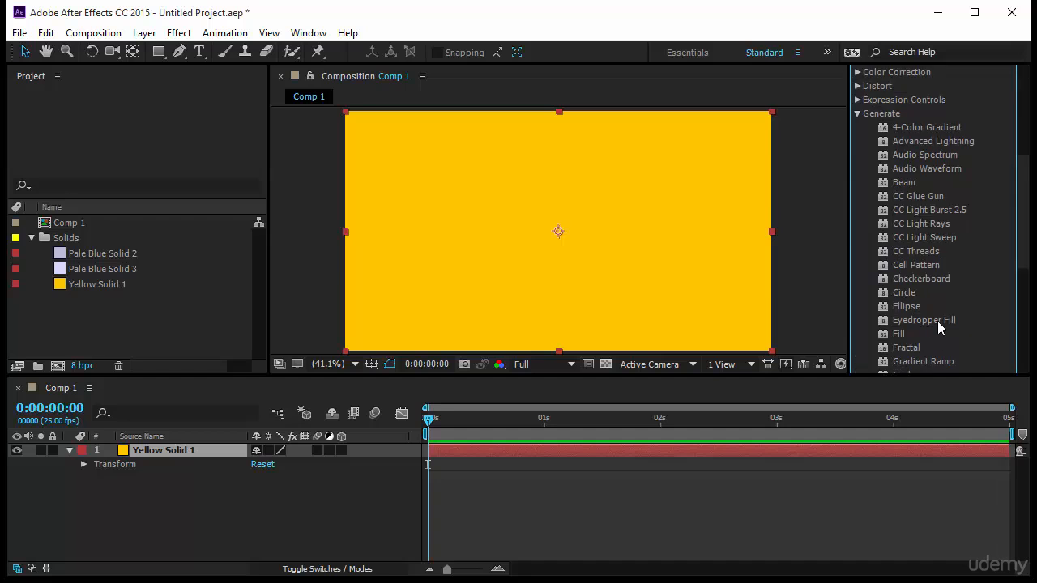
scroll(947, 296, "down", 2)
left_click(948, 285)
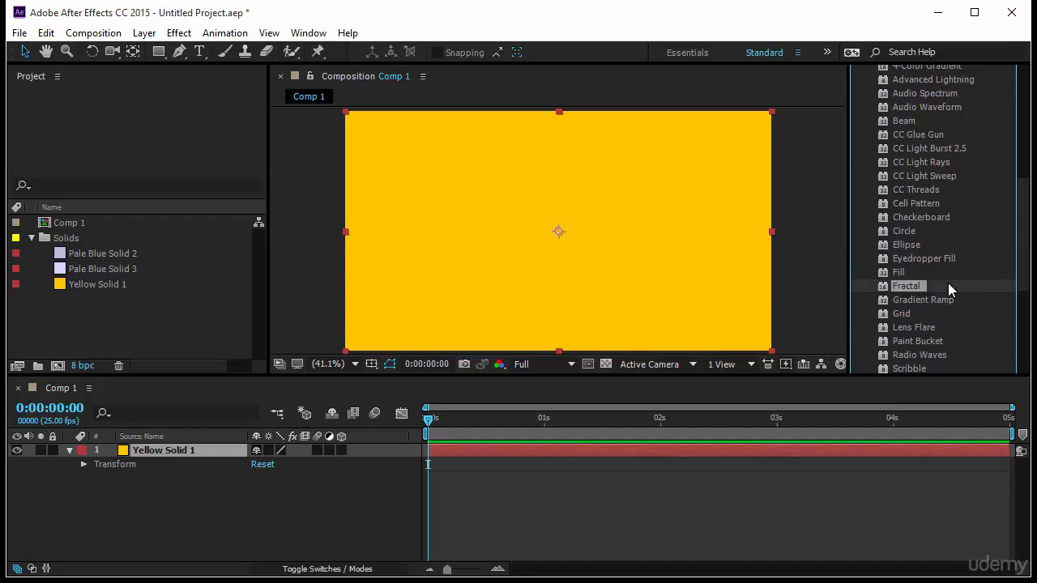
left_click_drag(914, 285, 207, 462)
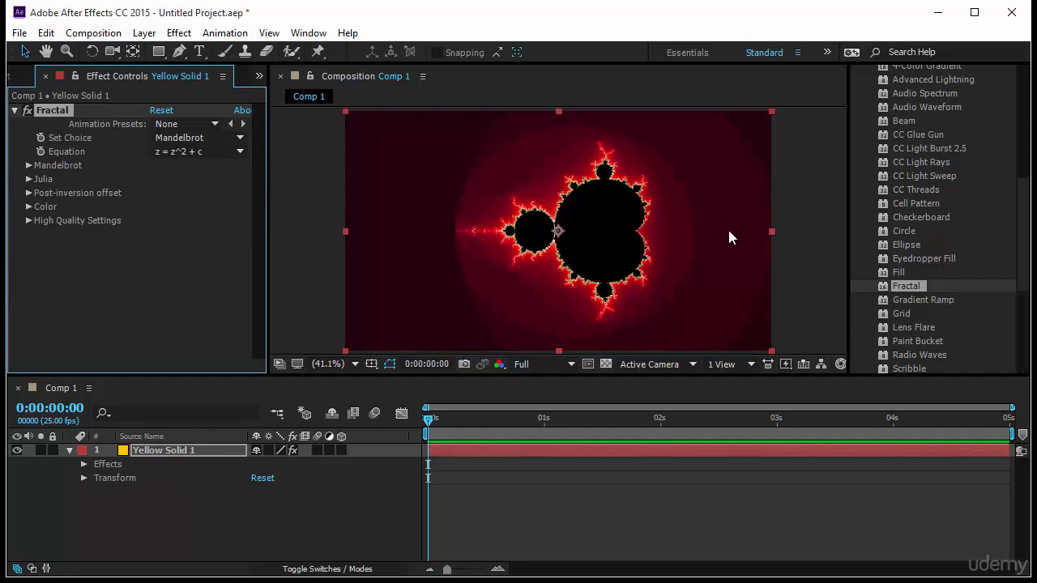
- Set the Fractal effect's equation to z = z^3 + c
left_click(235, 451)
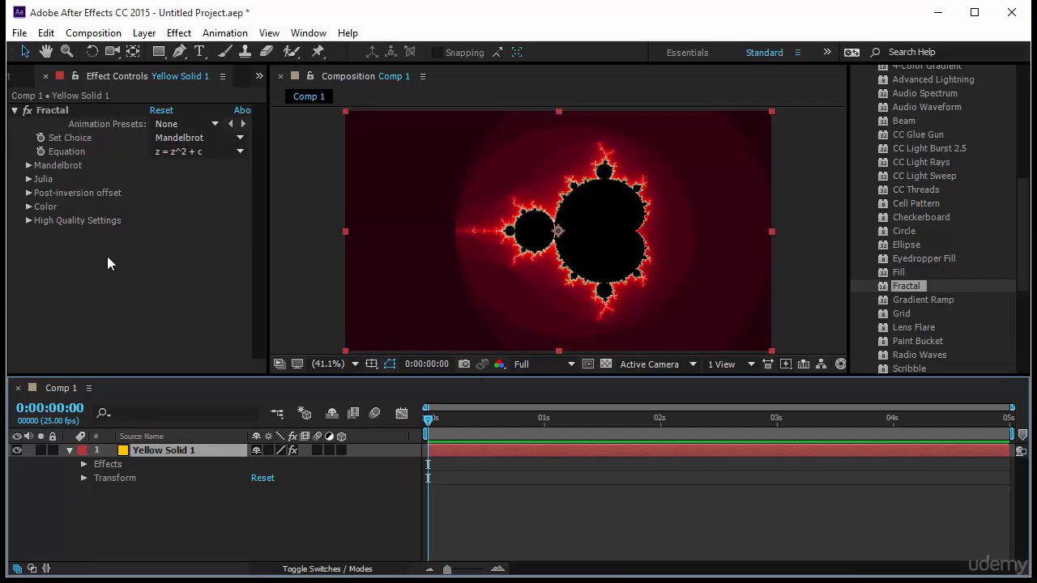
left_click(172, 153)
left_click(180, 191)
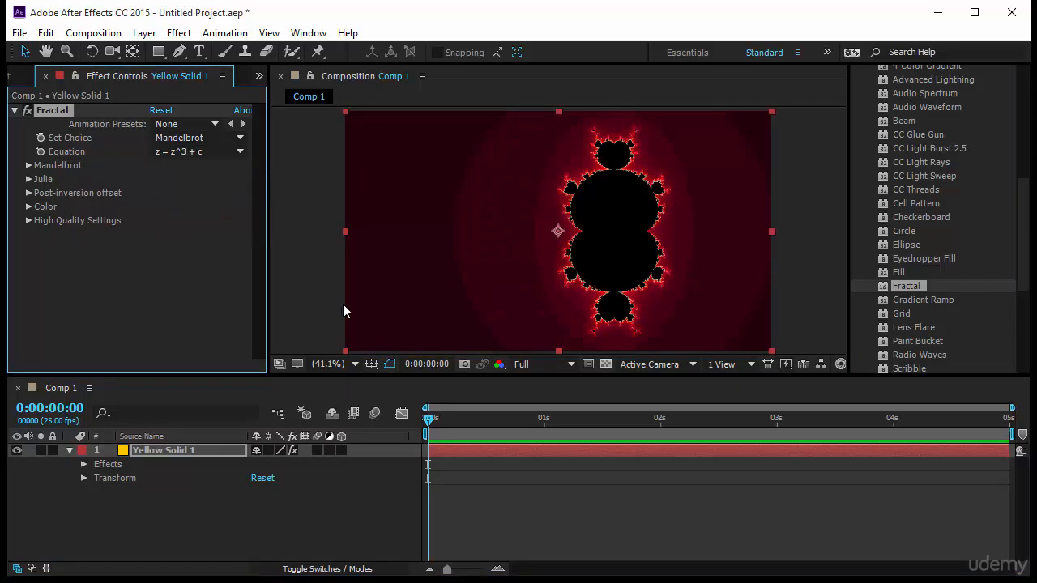
- Remove the Fractal effect from the yellow solid layer and select that layer in the composition
left_click(138, 465)
key("Delete")
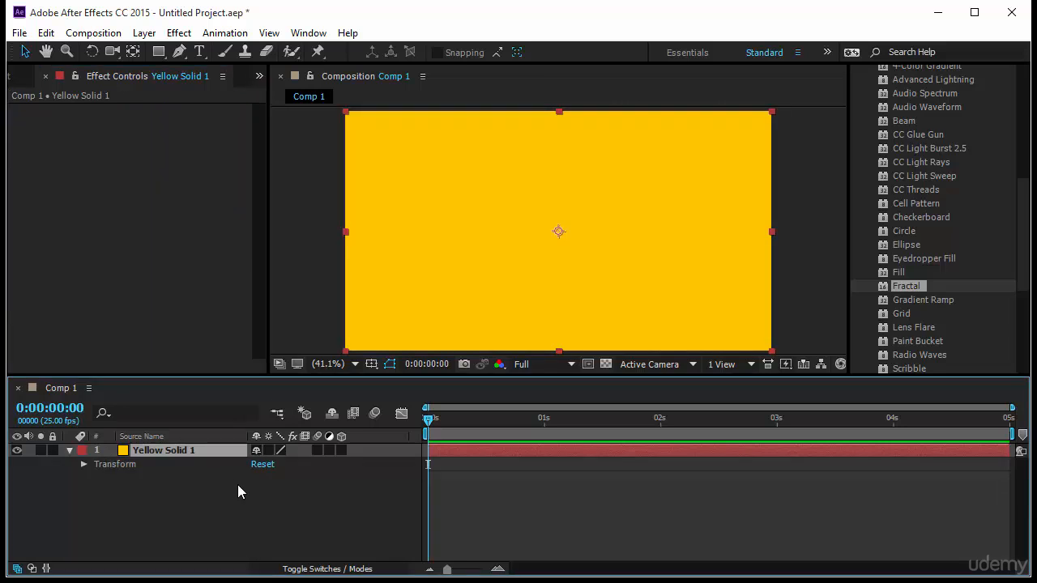
left_click(387, 522)
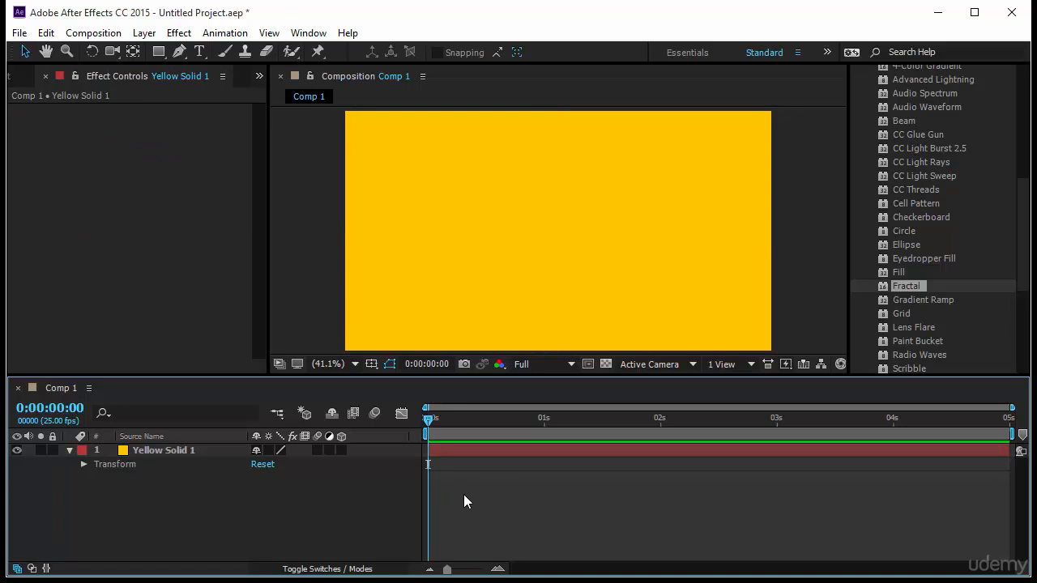
left_click(505, 195)
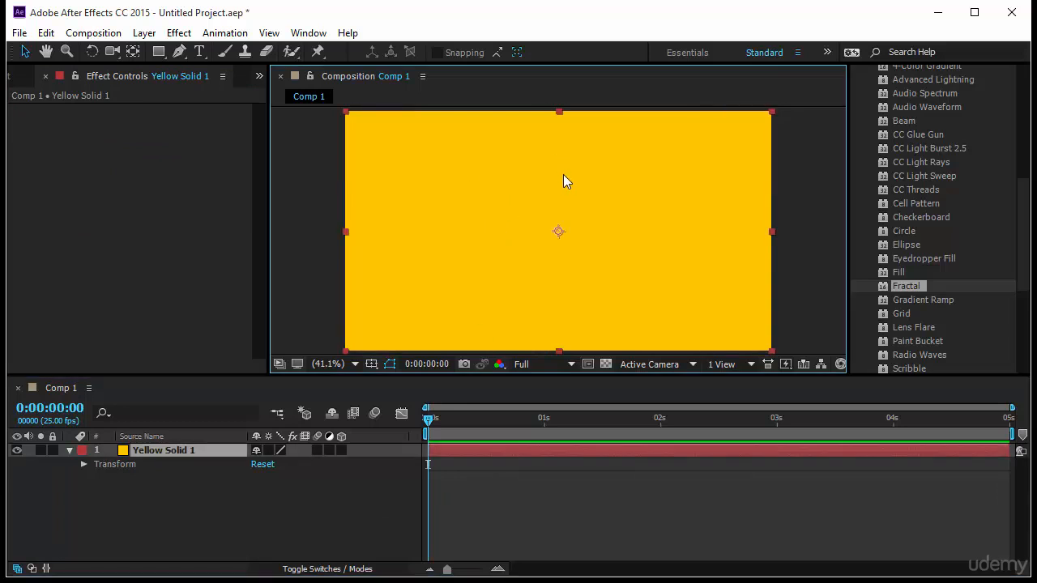
- Draw a rectangular mask around the middle of the yellow solid layer with the Rectangle tool and select that mask
left_click(159, 53)
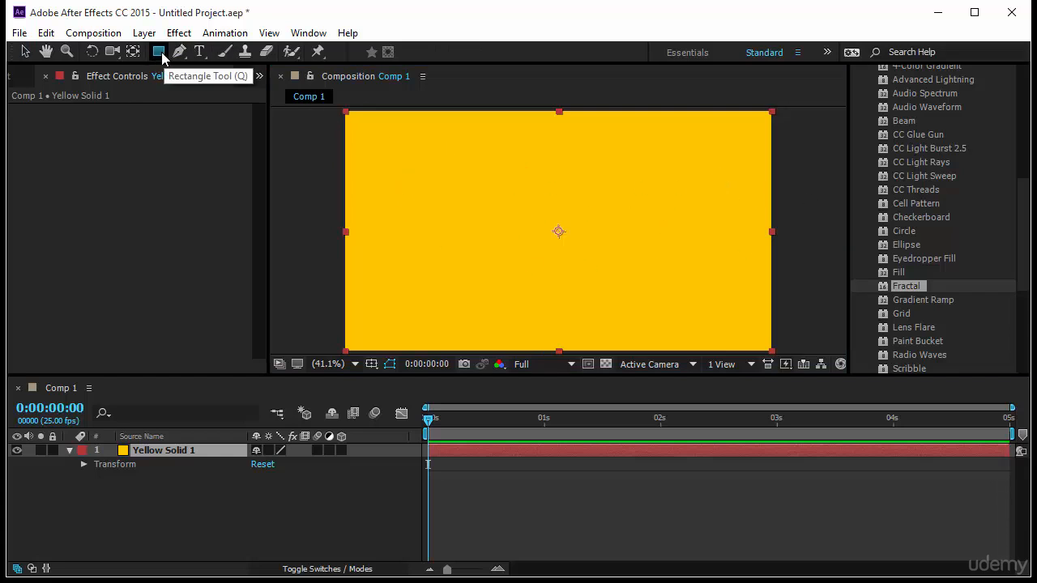
mouse_move(405, 163)
left_mouse_down()
mouse_move(498, 268)
mouse_move(696, 310)
left_mouse_up()
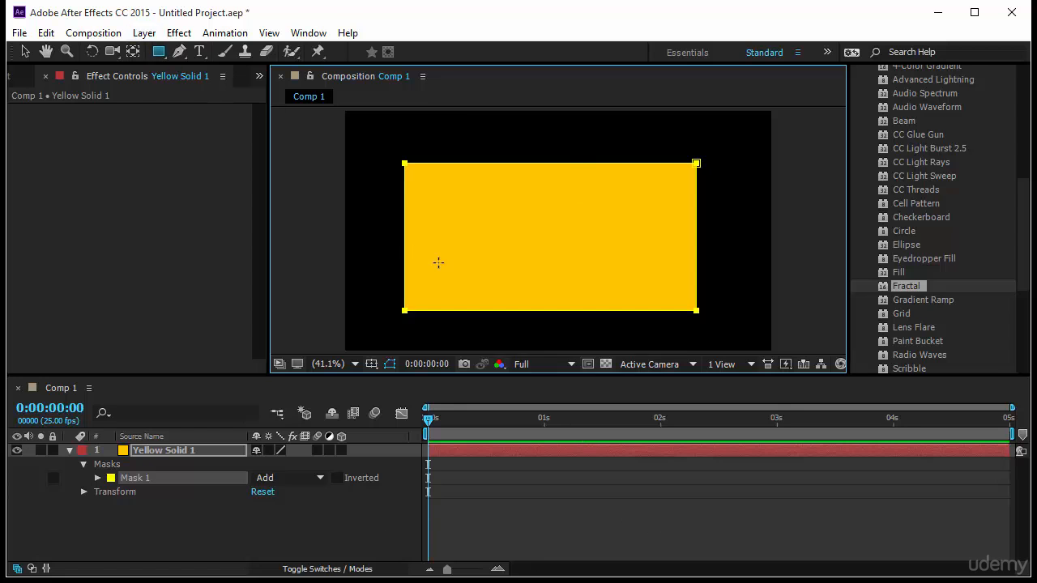
left_click(207, 450)
left_click(203, 478)
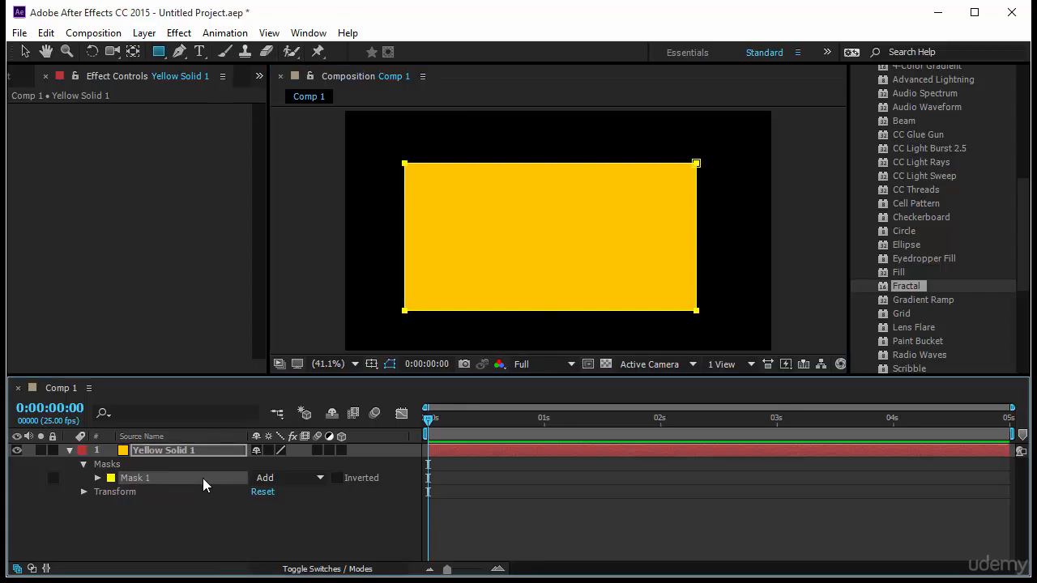
left_click(162, 451)
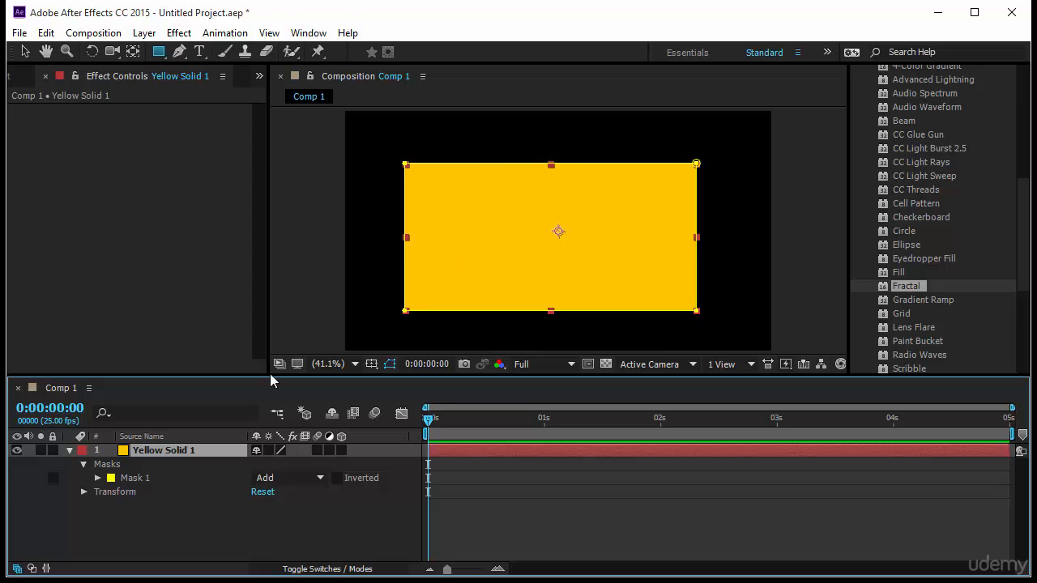
left_click(167, 479)
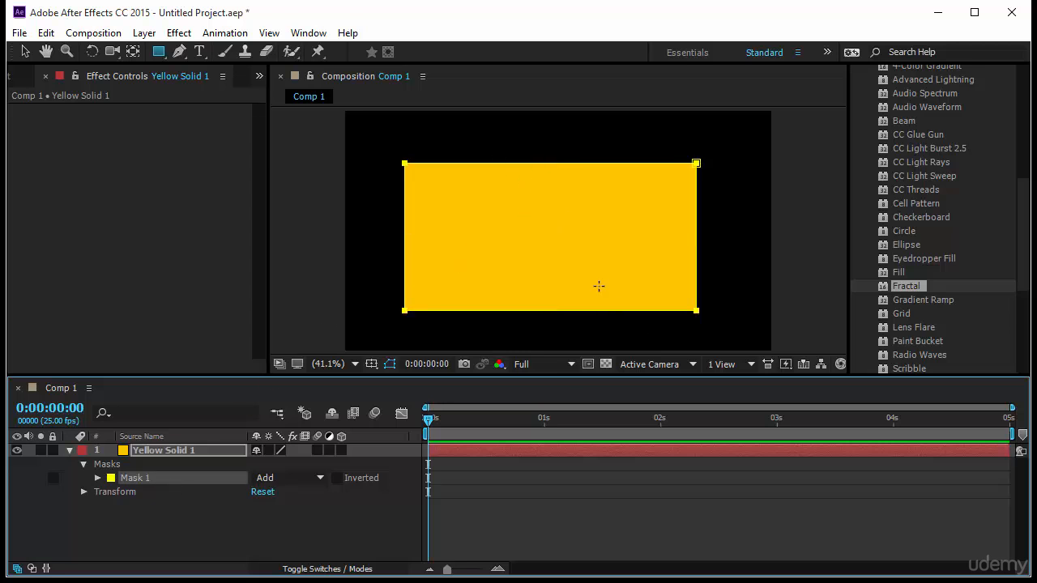
- Reveal Mask 1's properties, shift the whole rectangular mask slightly within the composition and lower its upper edge a little
left_click(97, 478)
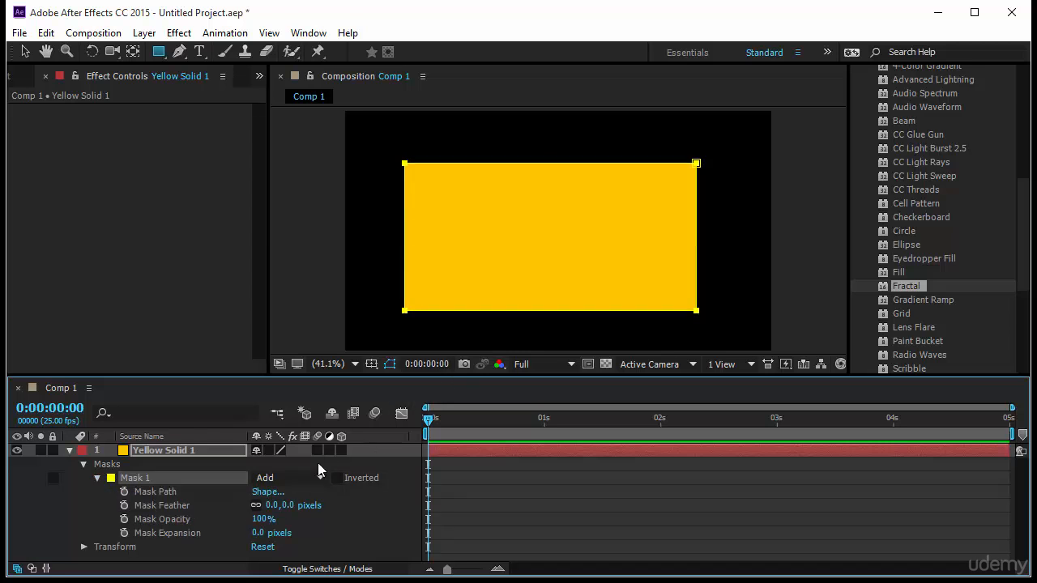
left_click(215, 492)
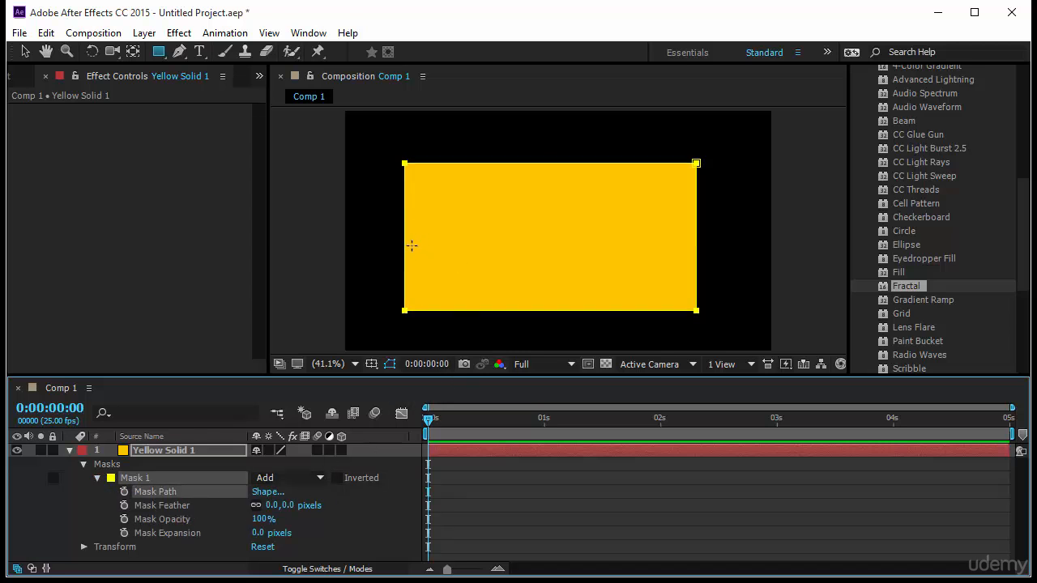
key("v")
left_click_drag(423, 243, 426, 241)
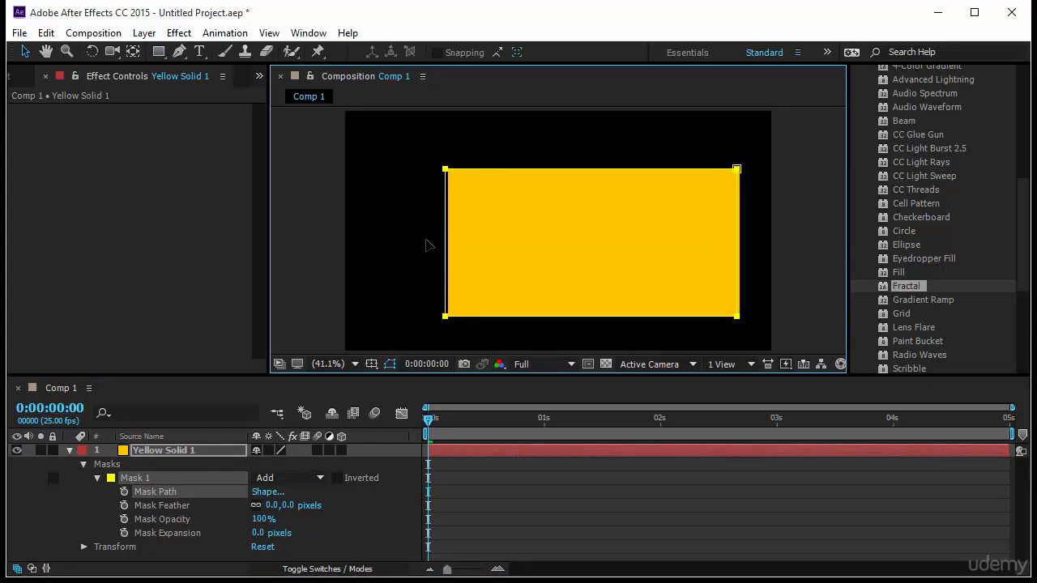
key("ctrl+z")
double_click(509, 156)
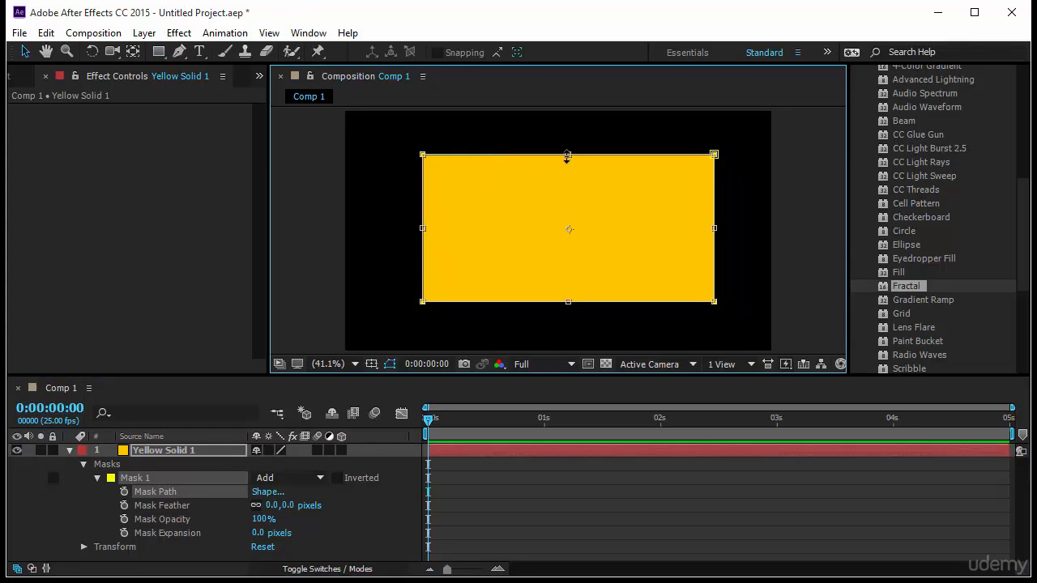
mouse_move(567, 156)
left_mouse_down()
mouse_move(568, 196)
mouse_move(561, 159)
left_mouse_up()
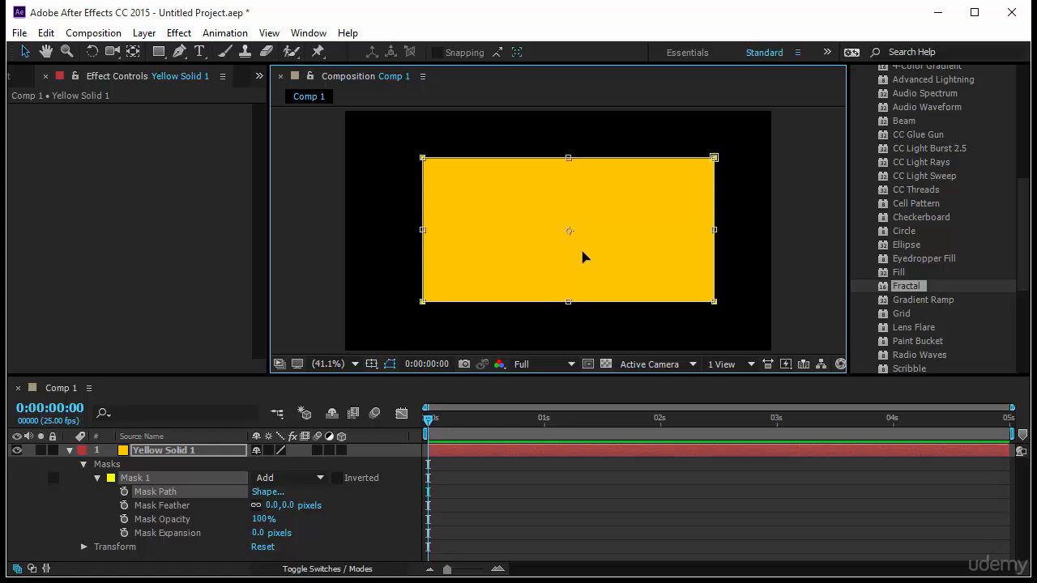
key("Return")
- Distort the mask by moving its two upper corner points individually, and remove all masks from the yellow solid layer
left_click(681, 190)
mouse_move(713, 158)
left_mouse_down()
mouse_move(624, 207)
mouse_move(535, 227)
mouse_move(457, 268)
mouse_move(696, 148)
left_mouse_up()
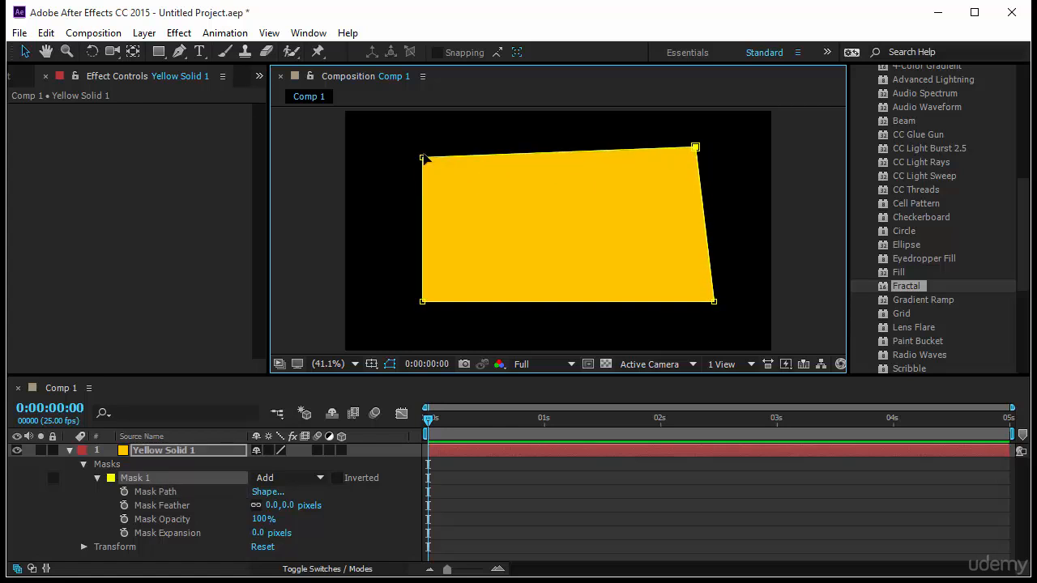
left_click_drag(423, 158, 664, 266)
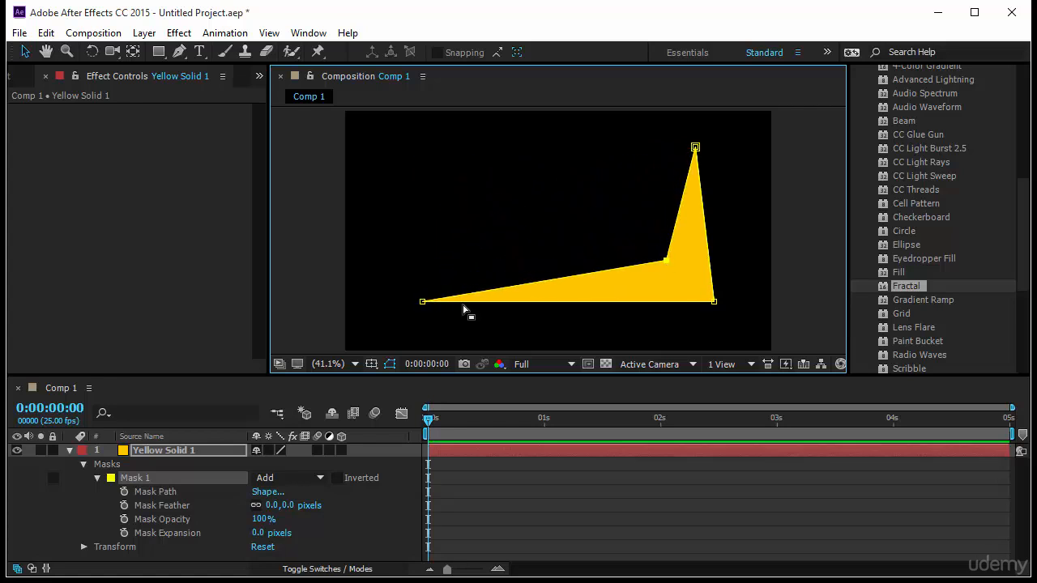
left_click(151, 466)
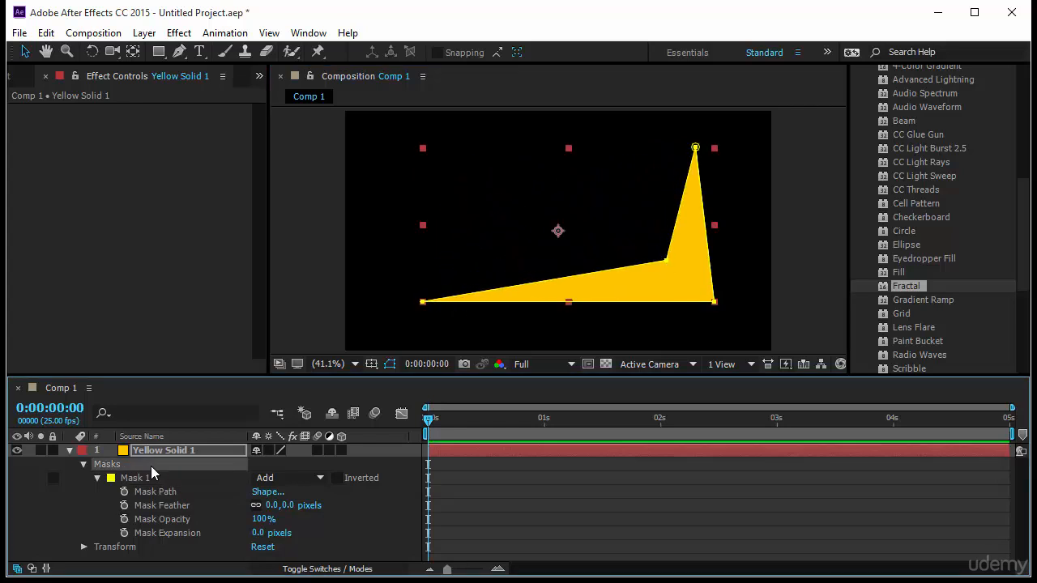
key("Delete")
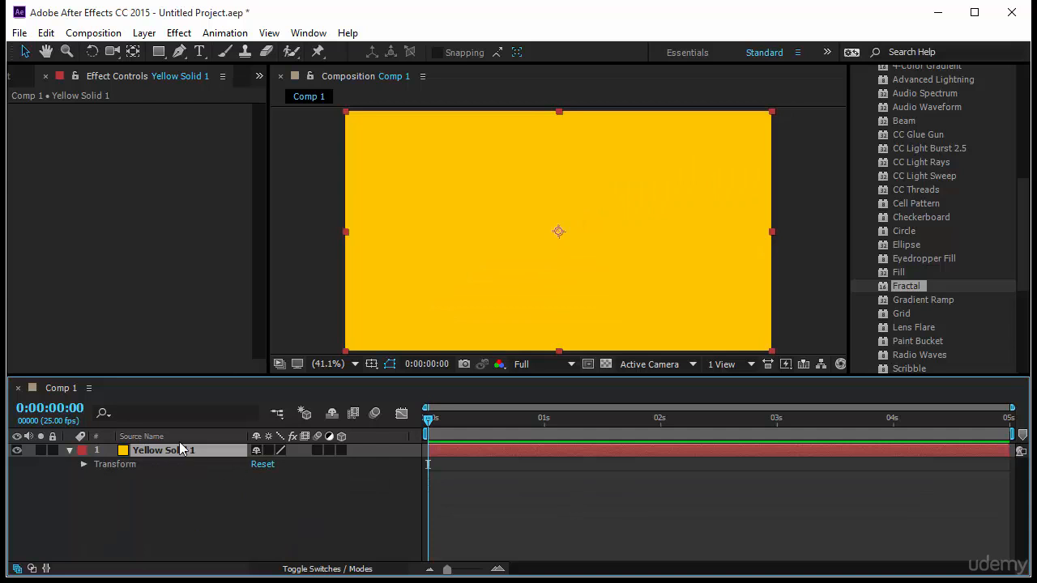
- Try an elliptical mask drawn outward from the centre of the yellow solid, undo it and deselect the layer
left_click(159, 51)
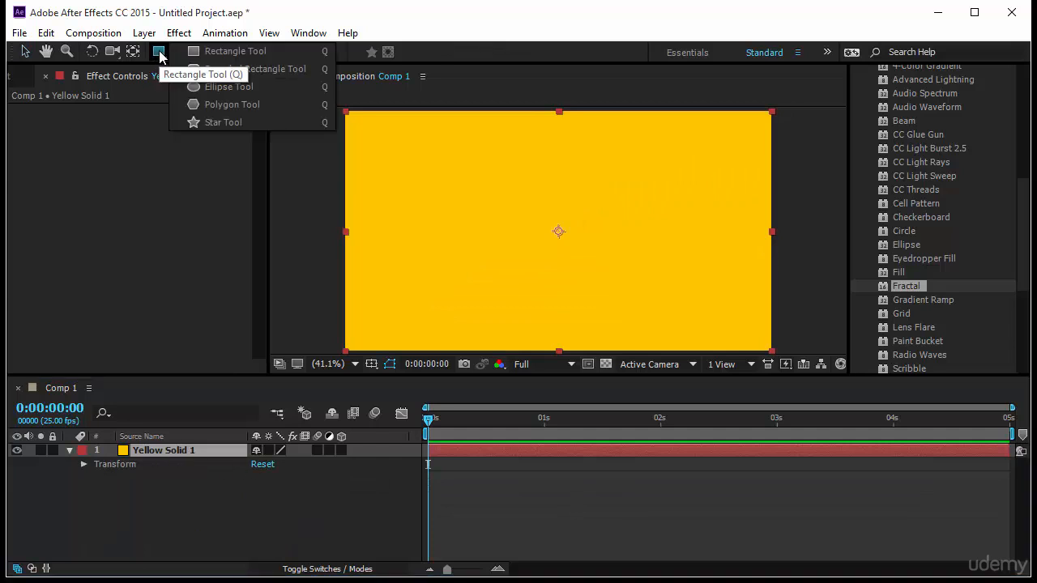
left_click(247, 89)
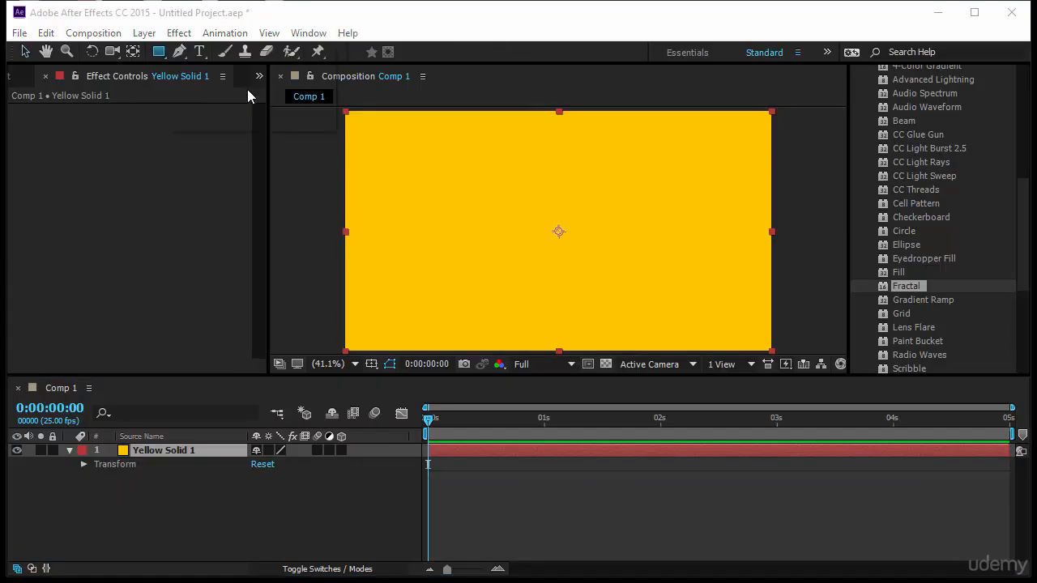
left_click_drag(558, 232, 444, 202)
key("ctrl+z")
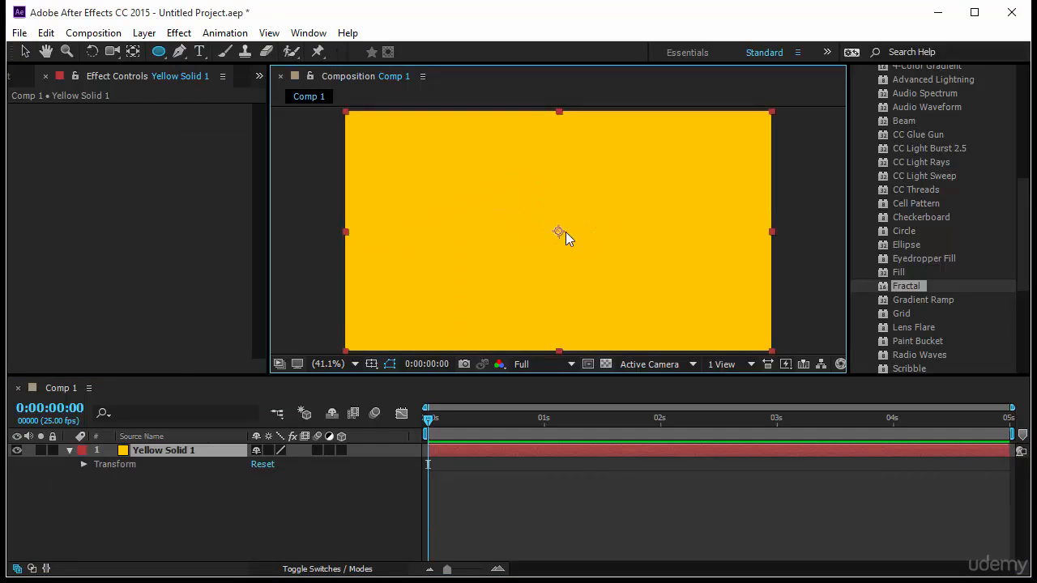
left_click(349, 514)
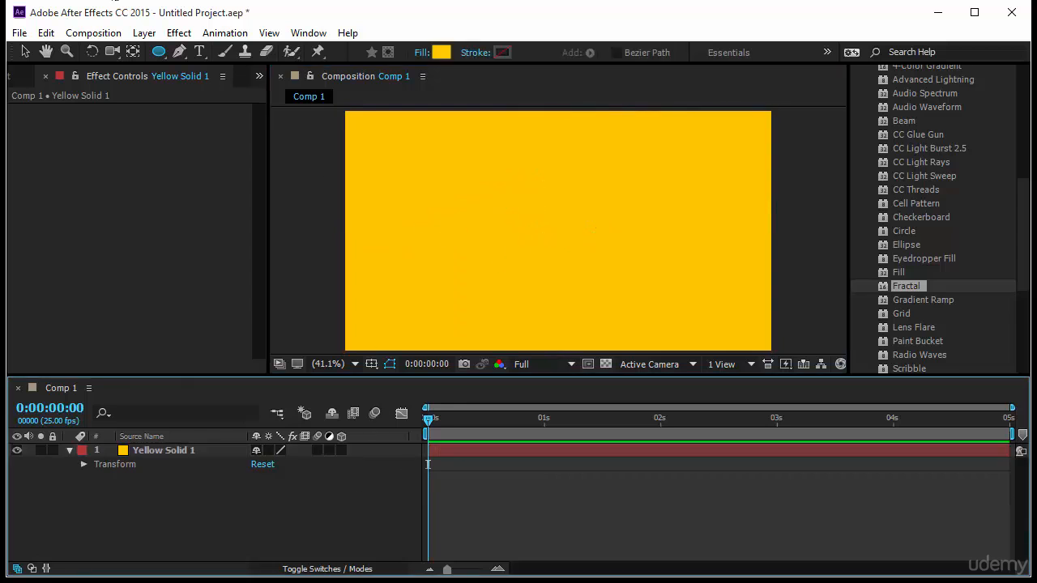
- Draw a closed, irregular eight-point mask with a dipped upper edge on the yellow solid layer using the Pen tool
left_click(179, 52)
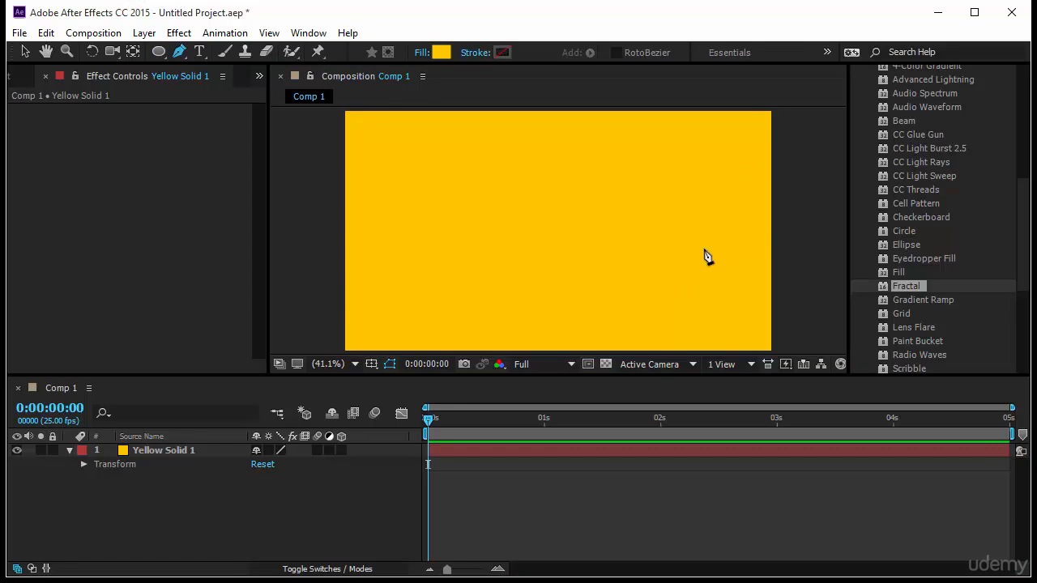
left_click(186, 450)
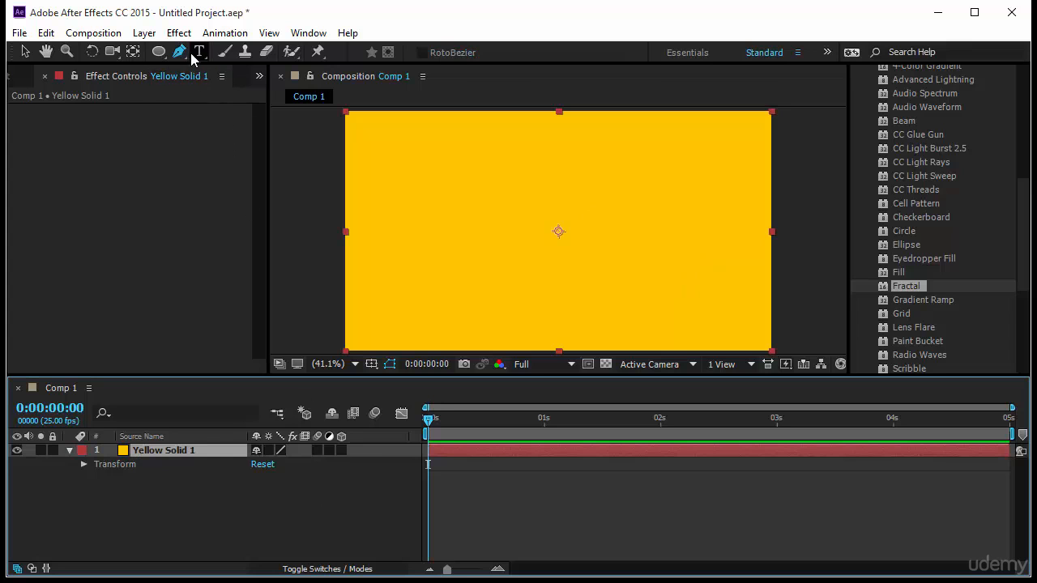
left_click(387, 155)
left_click(399, 273)
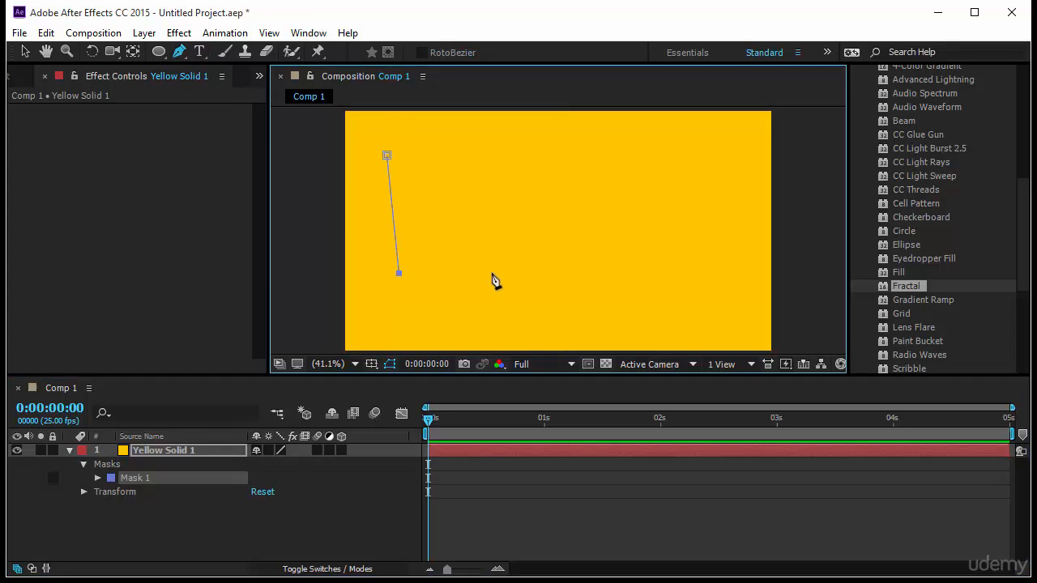
left_click(682, 264)
left_click(728, 170)
left_click(661, 191)
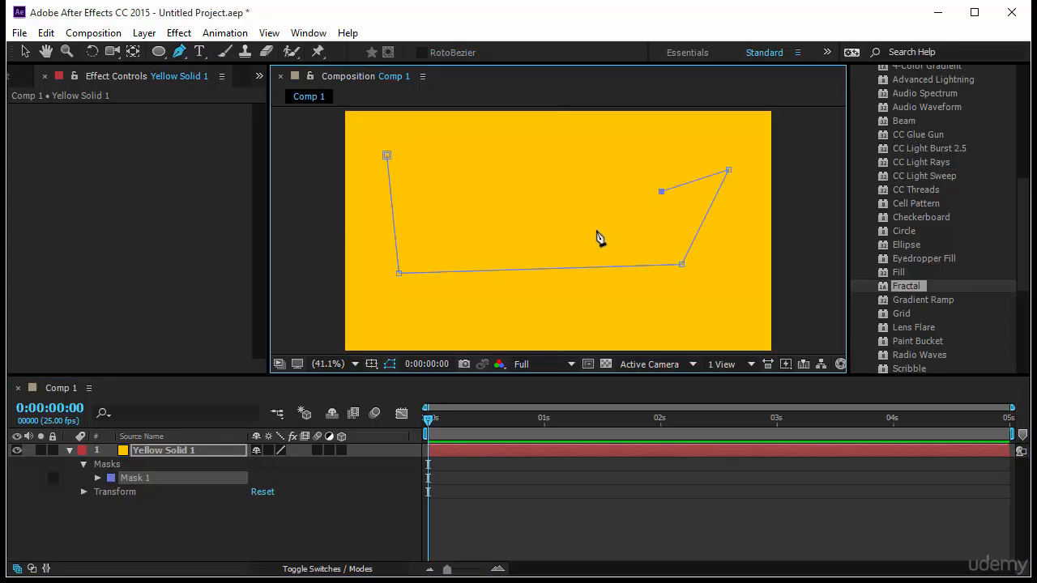
left_click(570, 224)
left_click(471, 189)
left_click(448, 151)
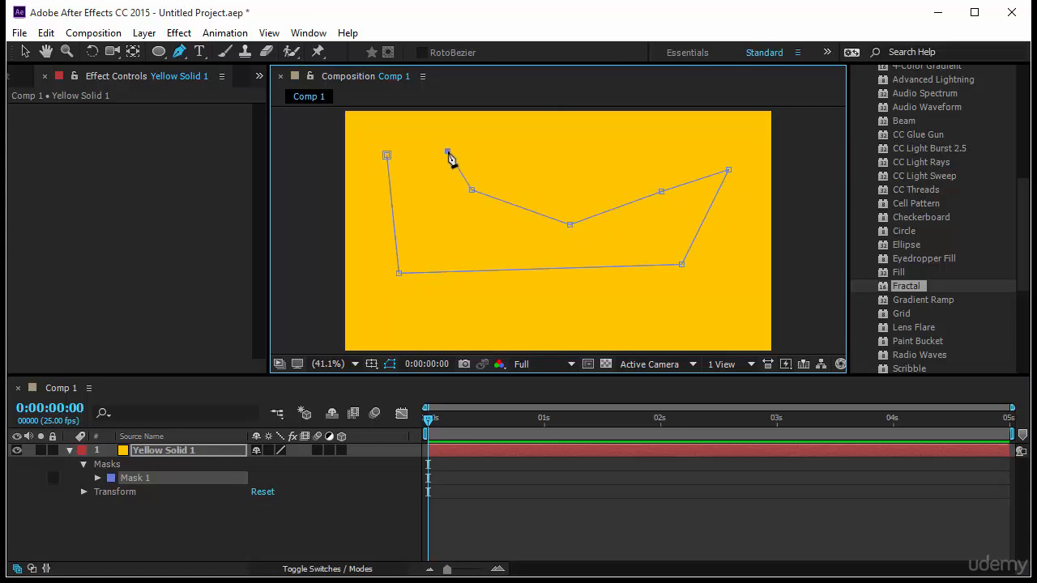
left_click(386, 155)
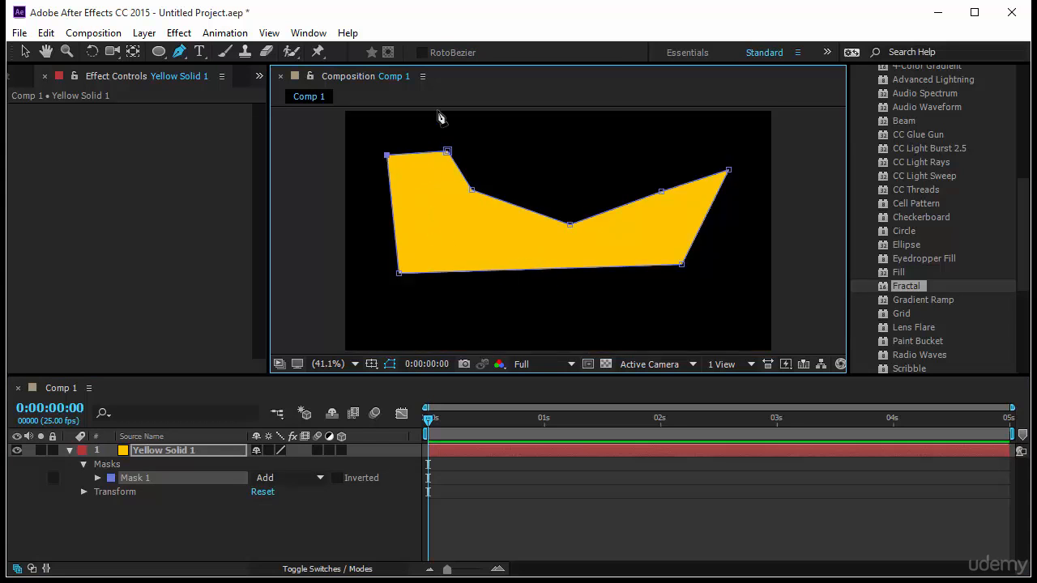
- Reshape the pen mask by moving six of its points into a crown-like outline with a tall central peak
left_click_drag(473, 191, 460, 228)
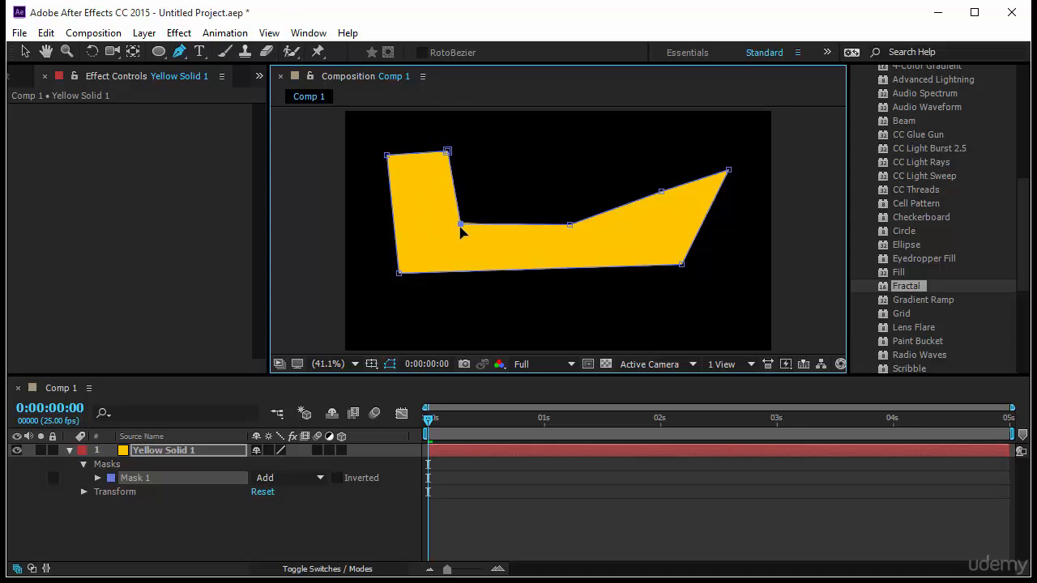
left_click_drag(570, 226, 545, 144)
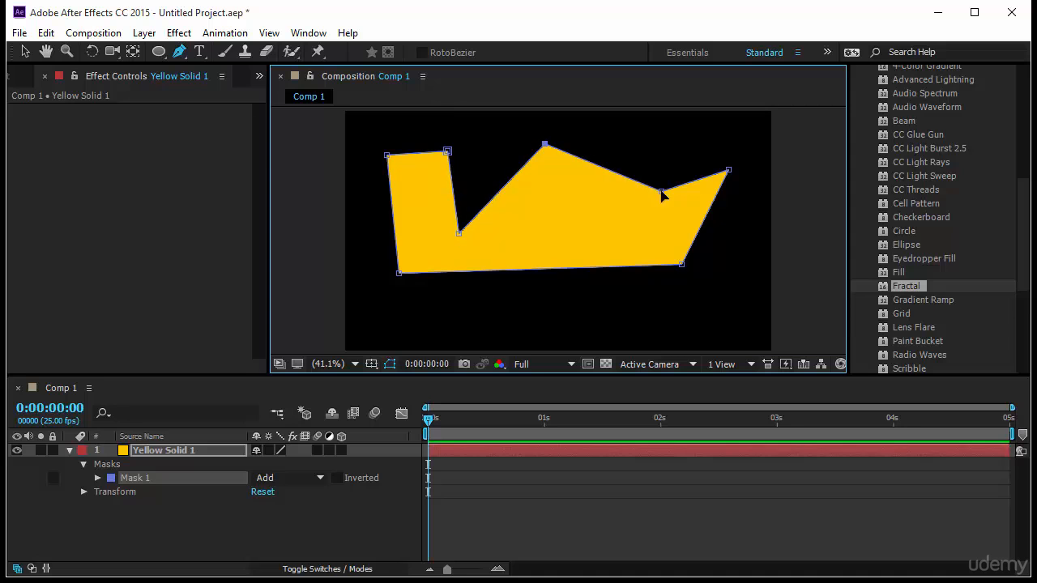
left_click_drag(661, 193, 634, 231)
left_click_drag(682, 264, 741, 273)
left_click_drag(729, 171, 754, 212)
left_click_drag(451, 158, 424, 164)
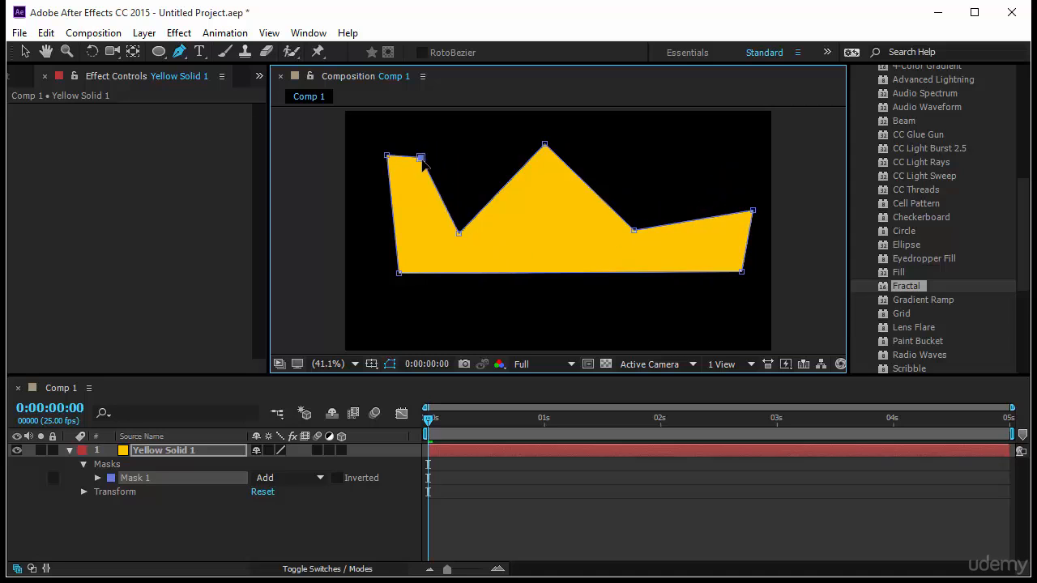
- Reveal Mask 1's properties and set a Mask Path keyframe at 0:00:00:00
left_click(98, 478)
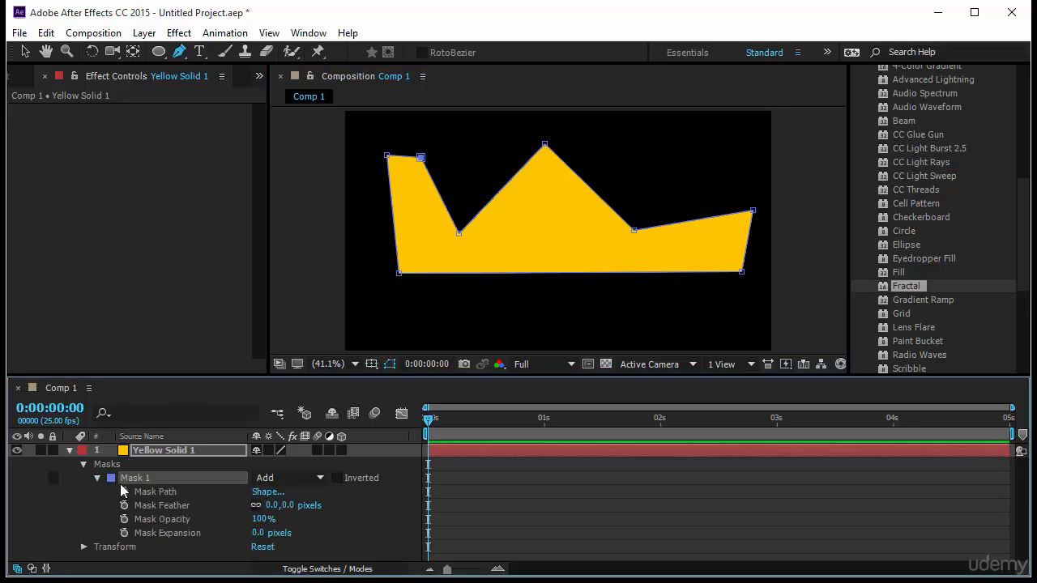
left_click(124, 492)
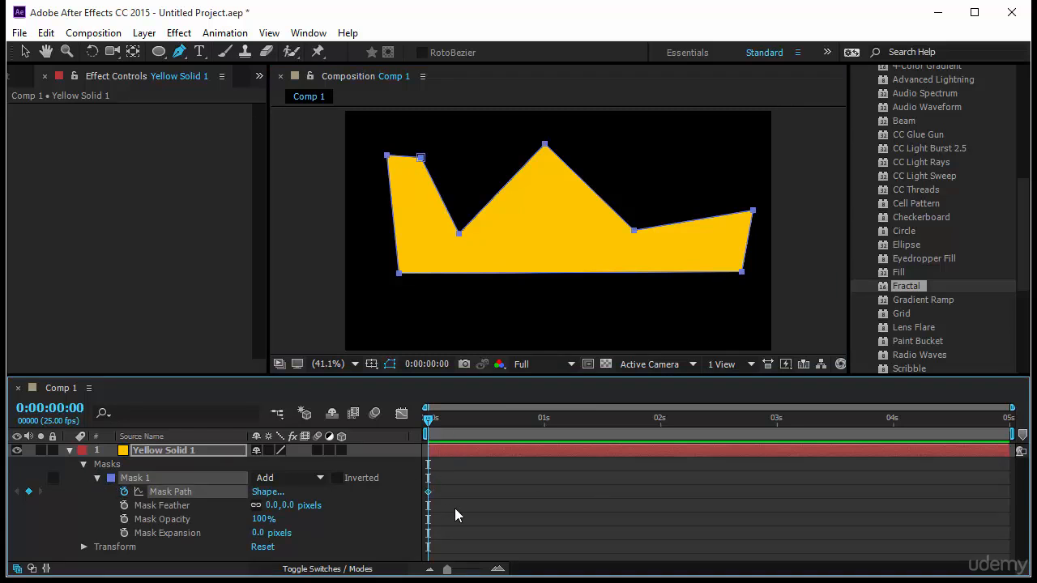
- At 0:00:01:00, move several of Mask 1's upper points to give the Mask Path a strongly distorted, self-crossing shape
left_click_drag(429, 420, 545, 420)
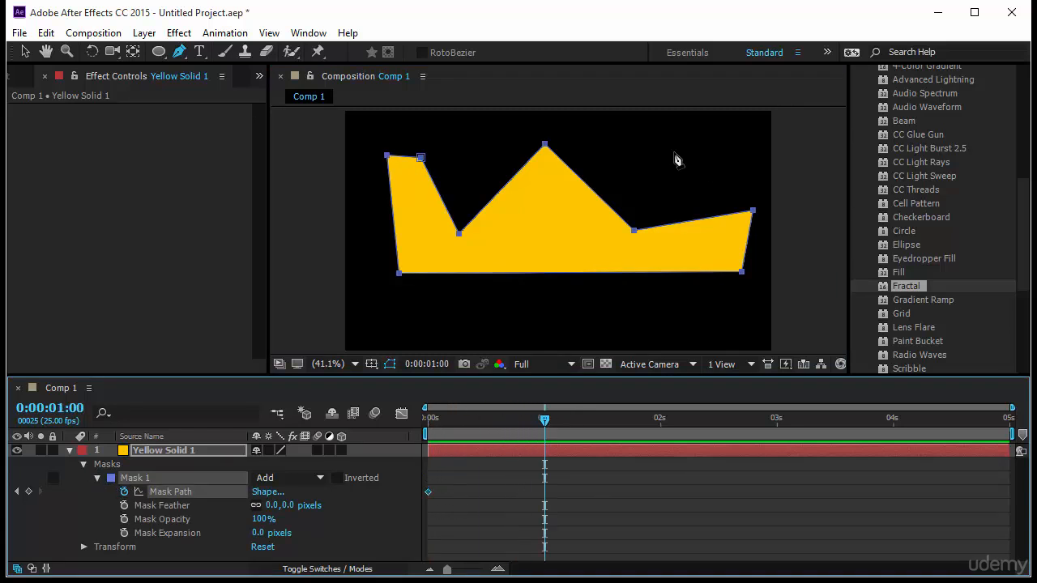
key("v")
left_click_drag(635, 232, 656, 163)
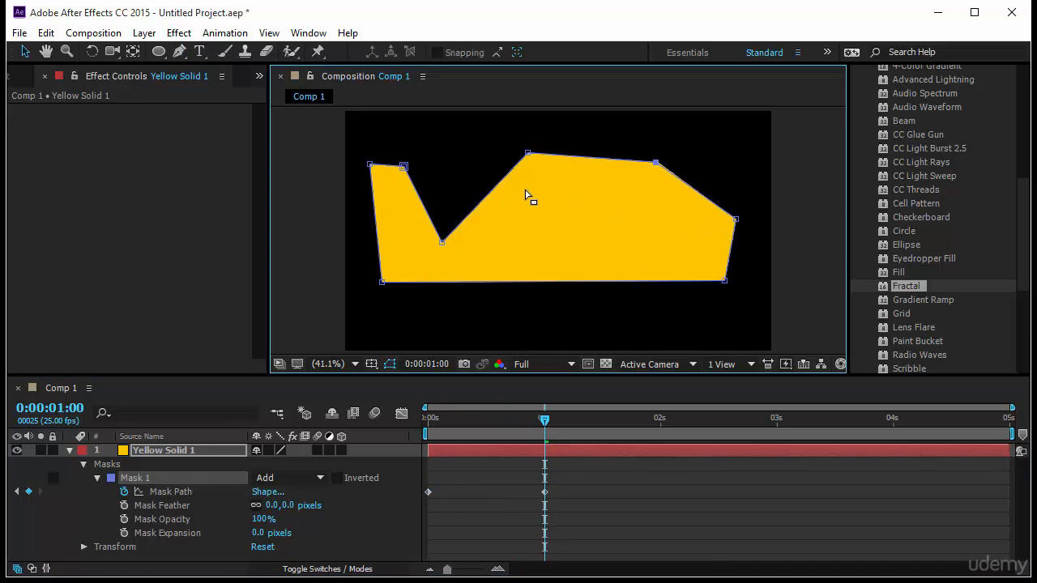
left_click_drag(529, 158, 613, 243)
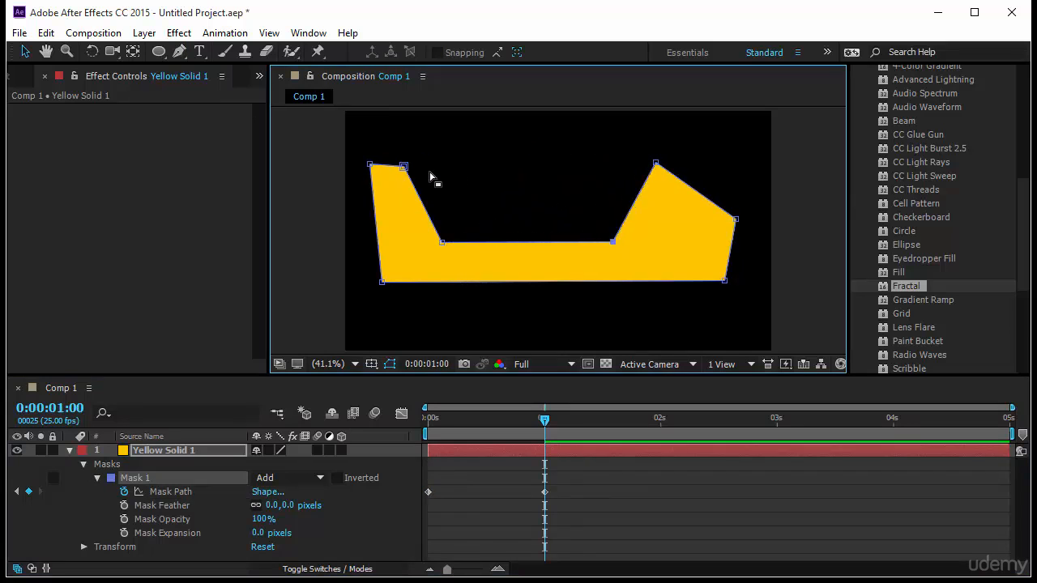
left_click_drag(404, 166, 498, 164)
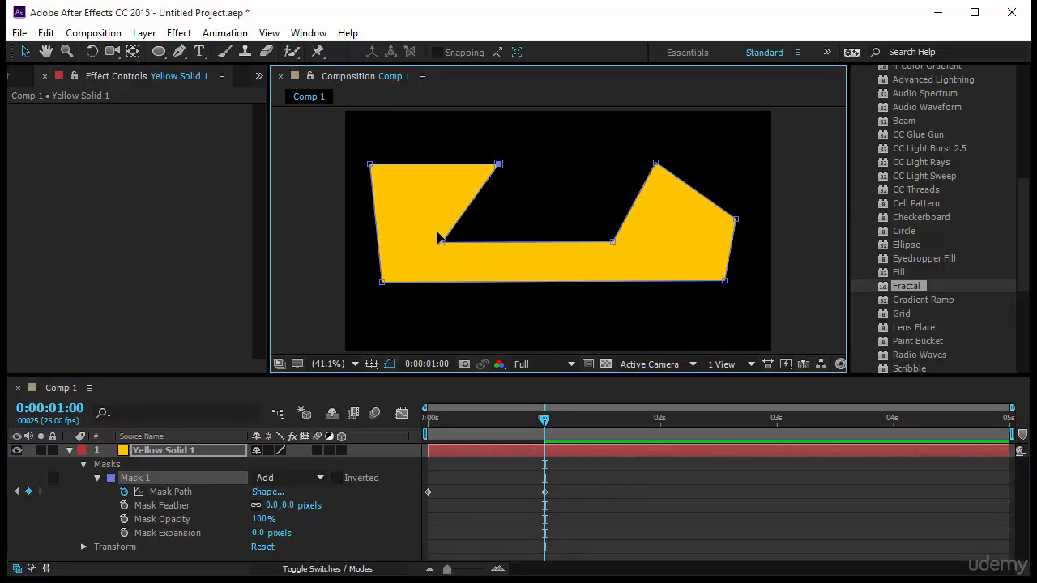
left_click_drag(441, 241, 411, 198)
left_click(606, 243, "shift")
left_click_drag(602, 245, 513, 261)
- Deselect the layer and preview the mask path animation from the start of the composition
left_click(618, 467)
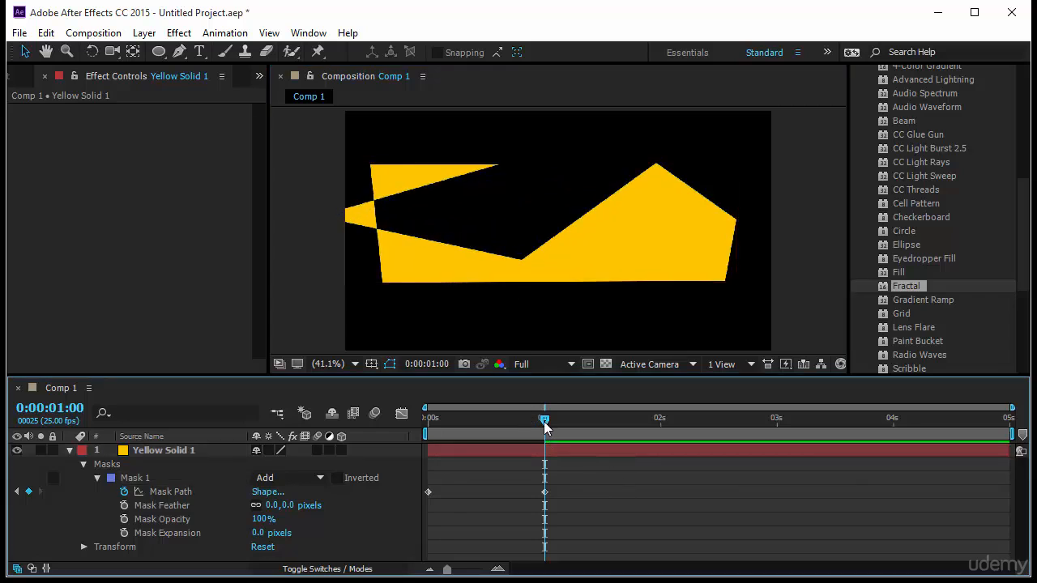
key("Home")
key("space")
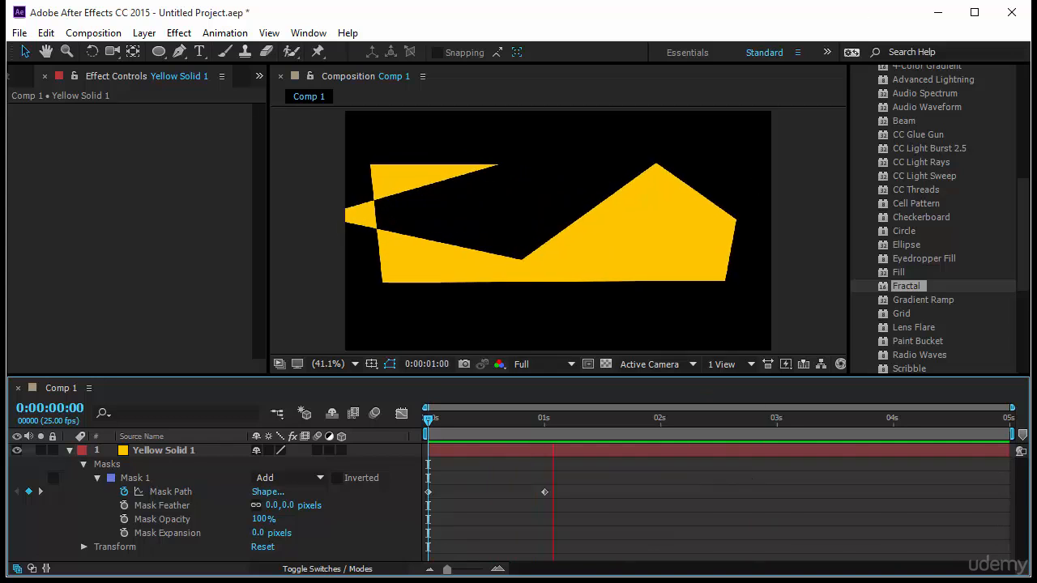
- Stop the preview, delete the Yellow Solid 1 layer from Comp 1, and close its Effect Controls
key("space")
left_click(170, 451)
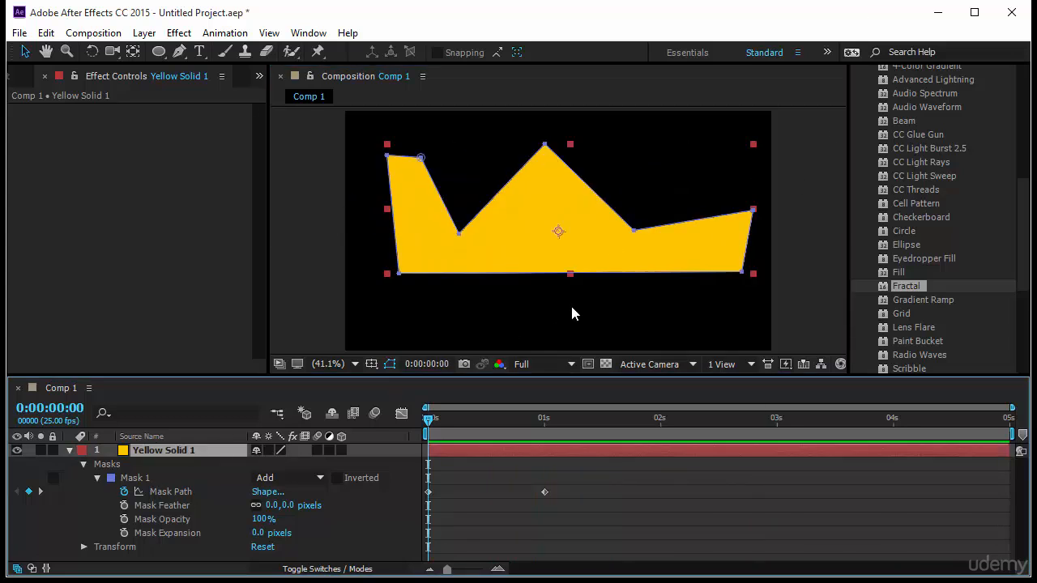
left_click(537, 220)
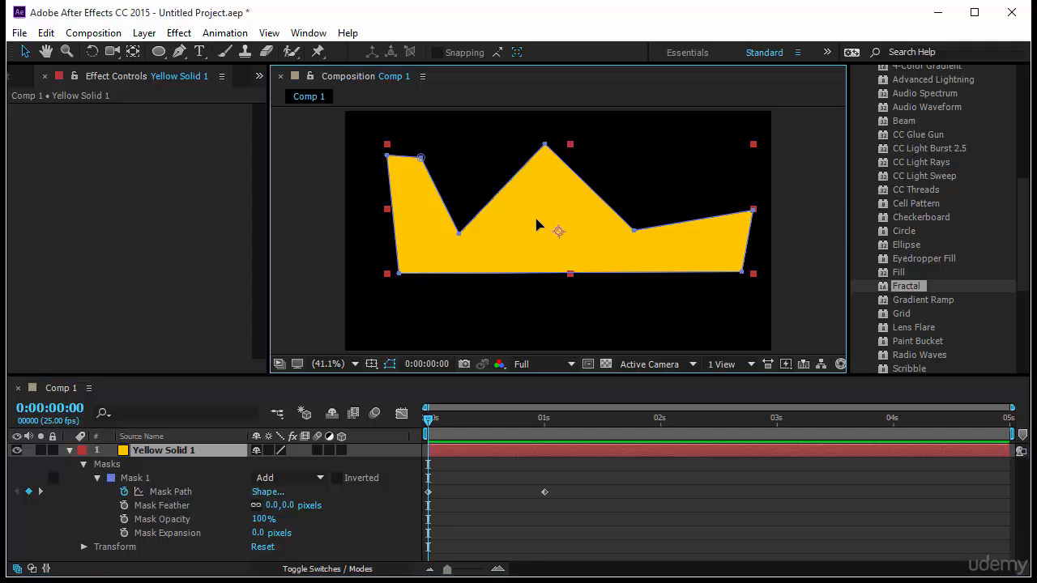
key("Delete")
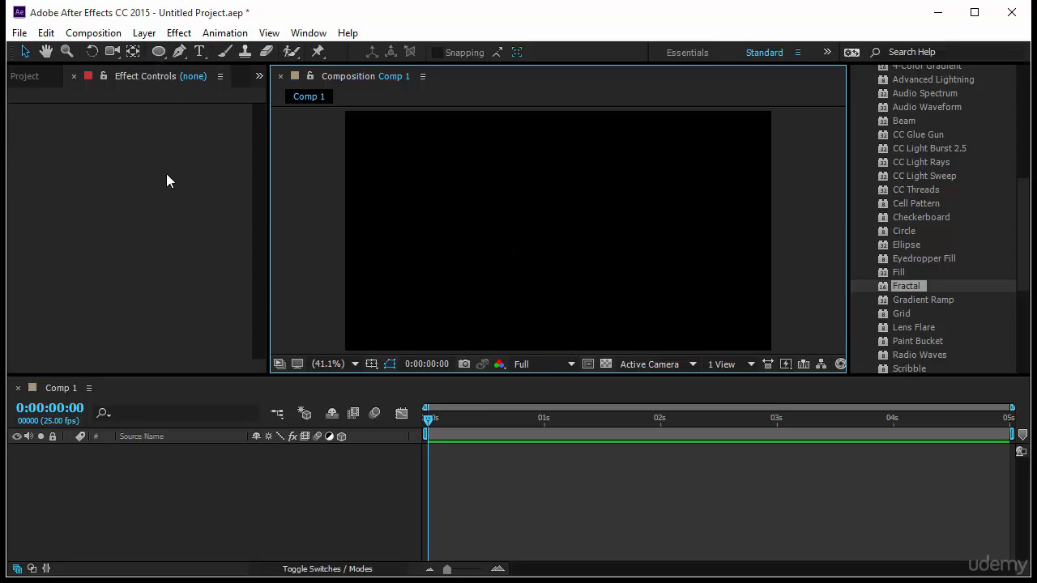
left_click(74, 76)
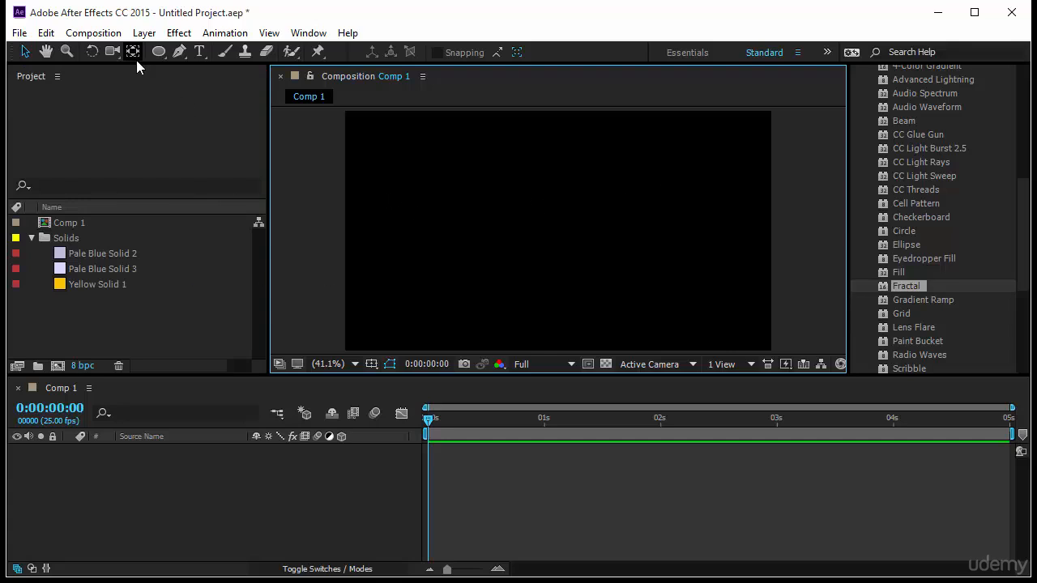
- Create a new 1280 x 720 px solid with the dark blue colour 00022C
left_click(144, 34)
mouse_move(210, 9)
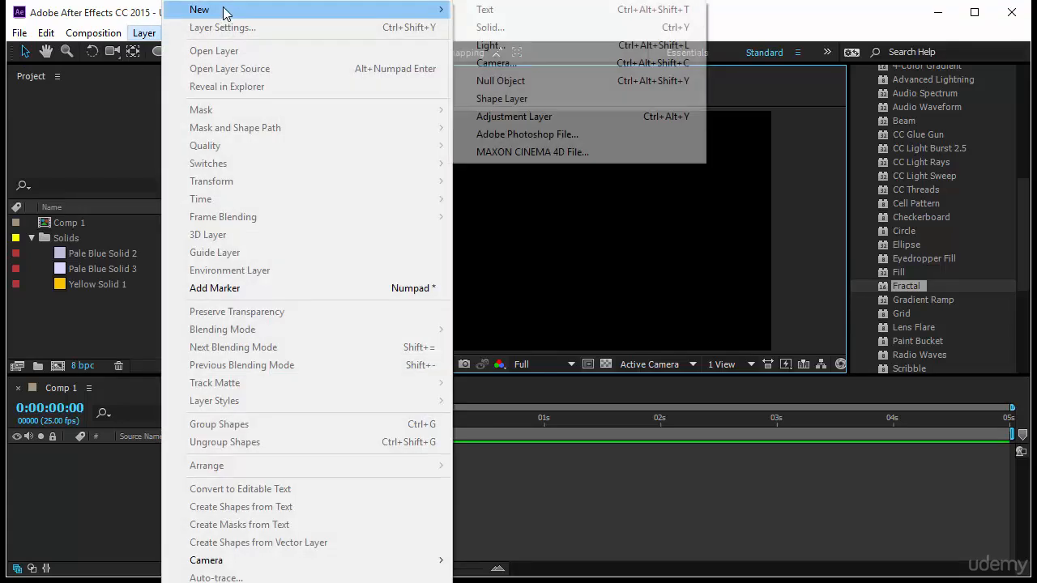
left_click(518, 28)
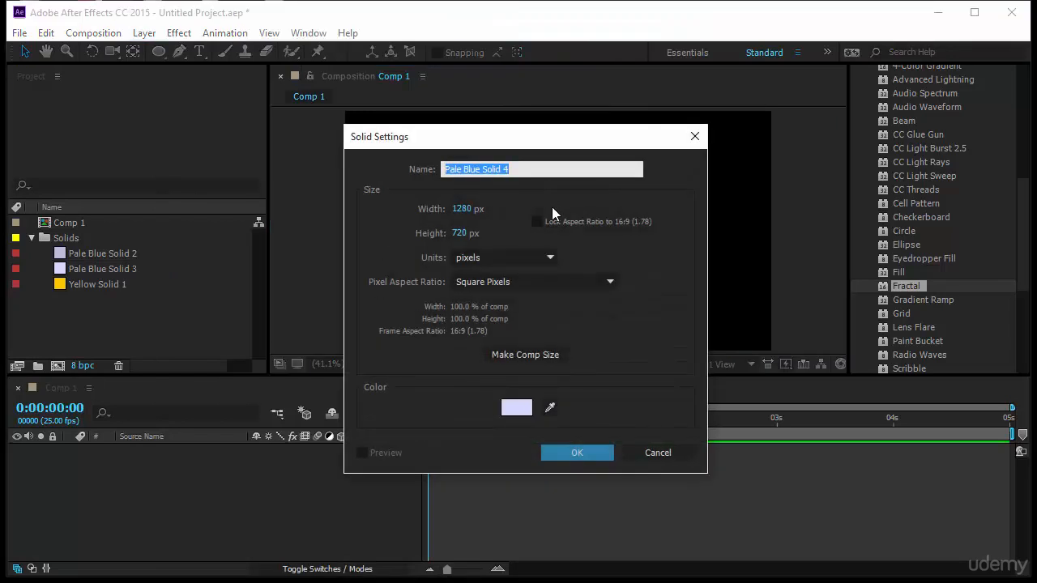
left_click(550, 408)
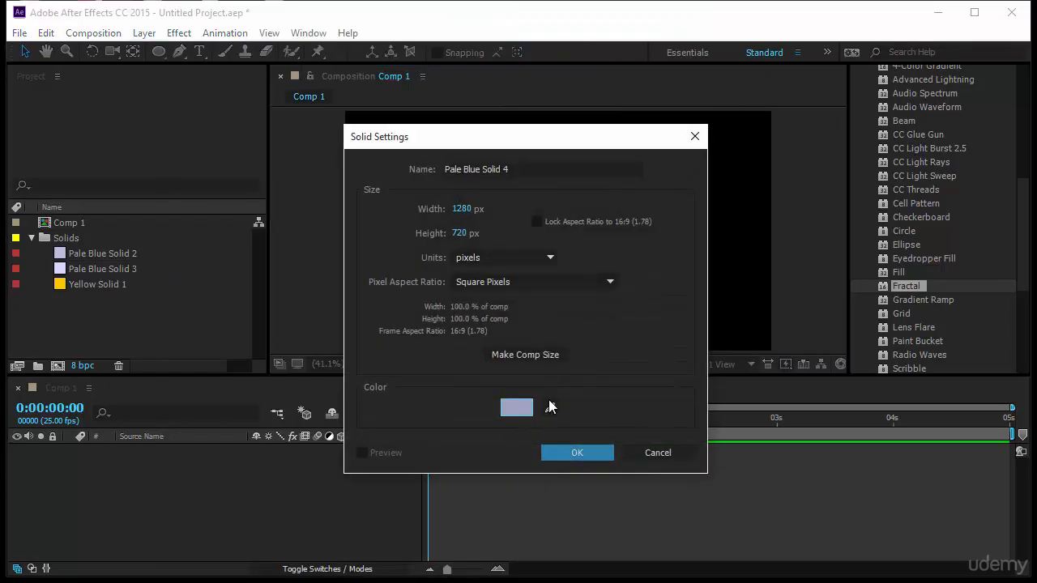
left_click(771, 359)
left_click(918, 192)
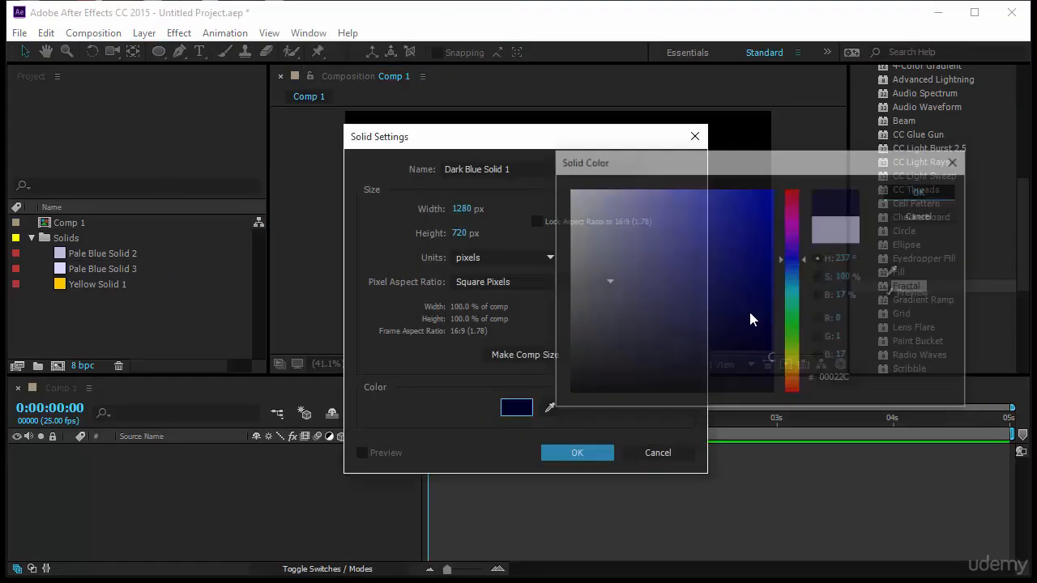
left_click(585, 456)
- Squash the dark blue solid vertically to about 25% and move it to the lower edge of the frame
left_click_drag(559, 111, 558, 202)
left_click_drag(616, 232, 615, 323)
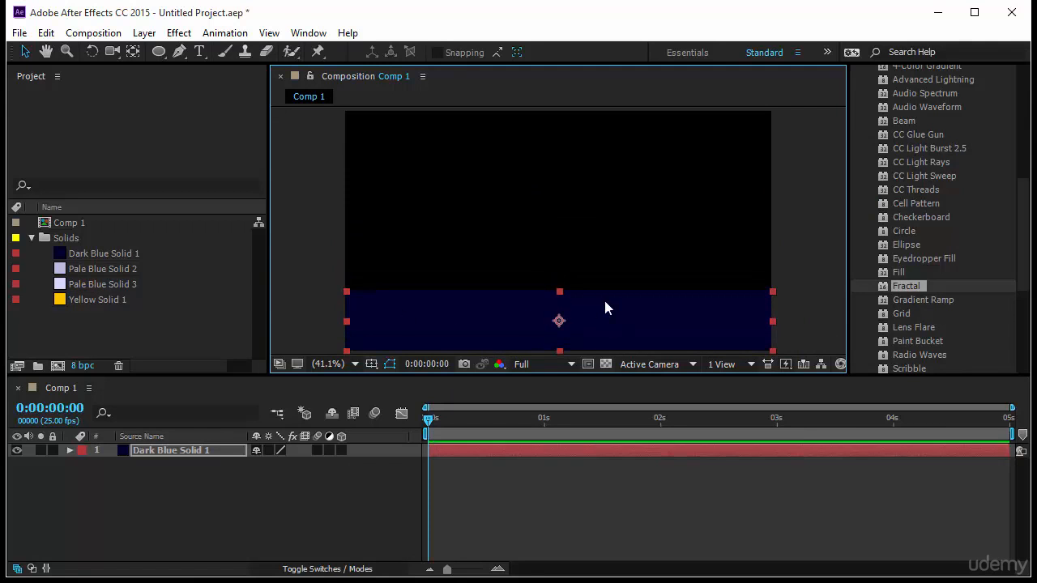
left_click(56, 451)
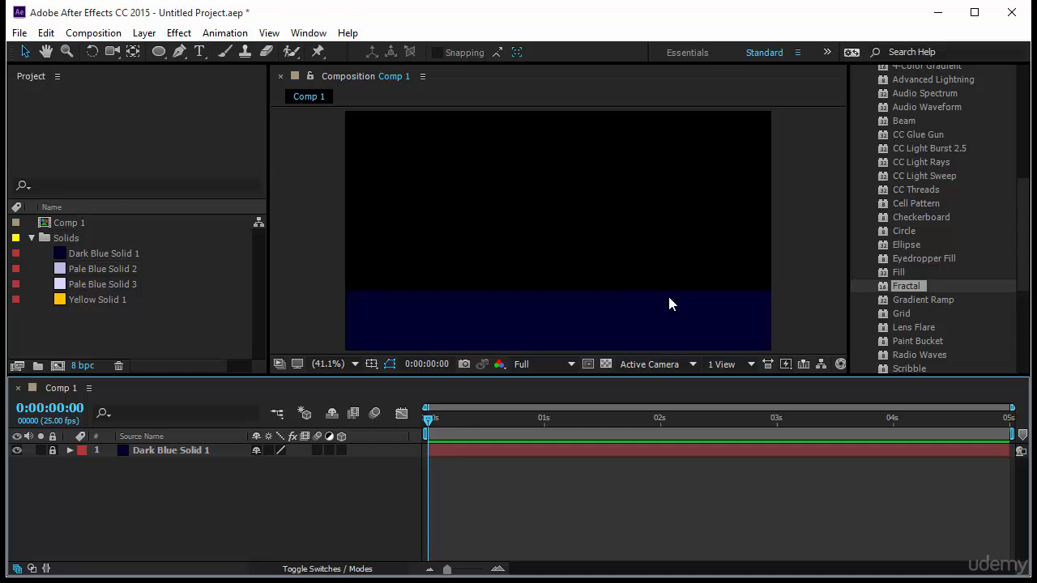
left_click(159, 51)
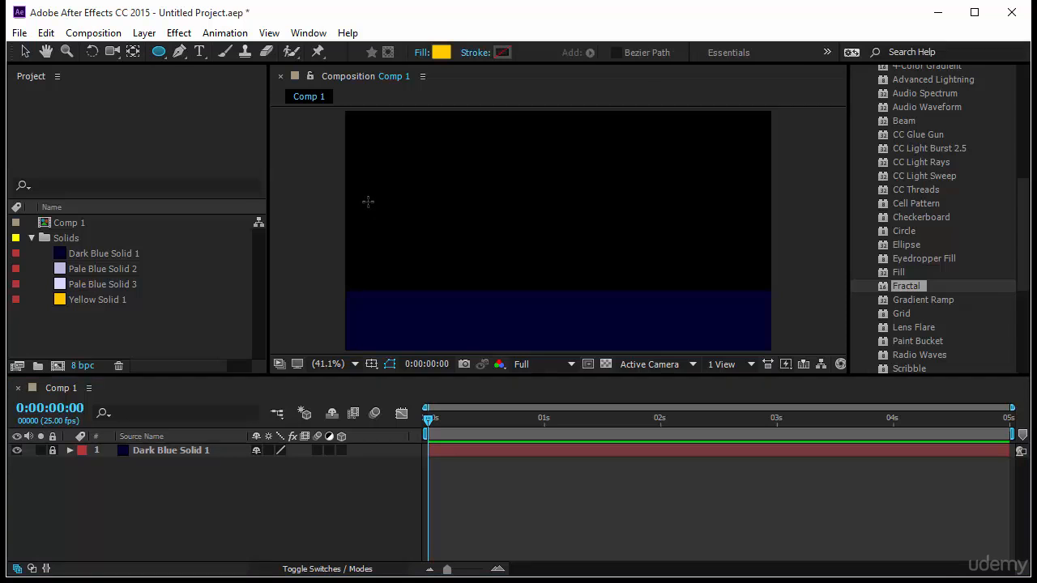
left_click(55, 450)
- Reveal the dark blue solid's Transform properties and draw a wide rectangular mask slightly inside the band's edges
left_click(69, 451)
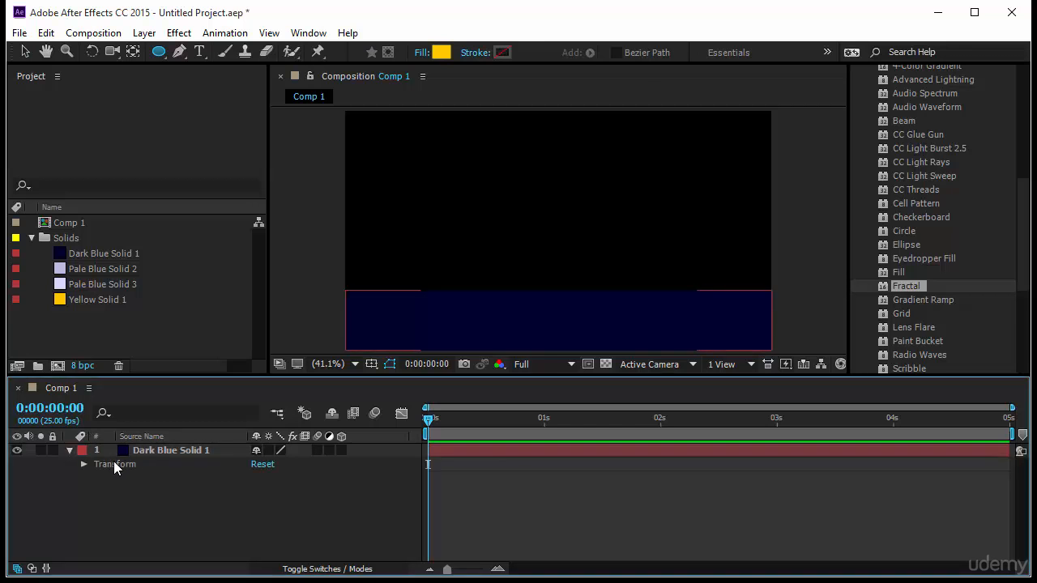
left_click(83, 465)
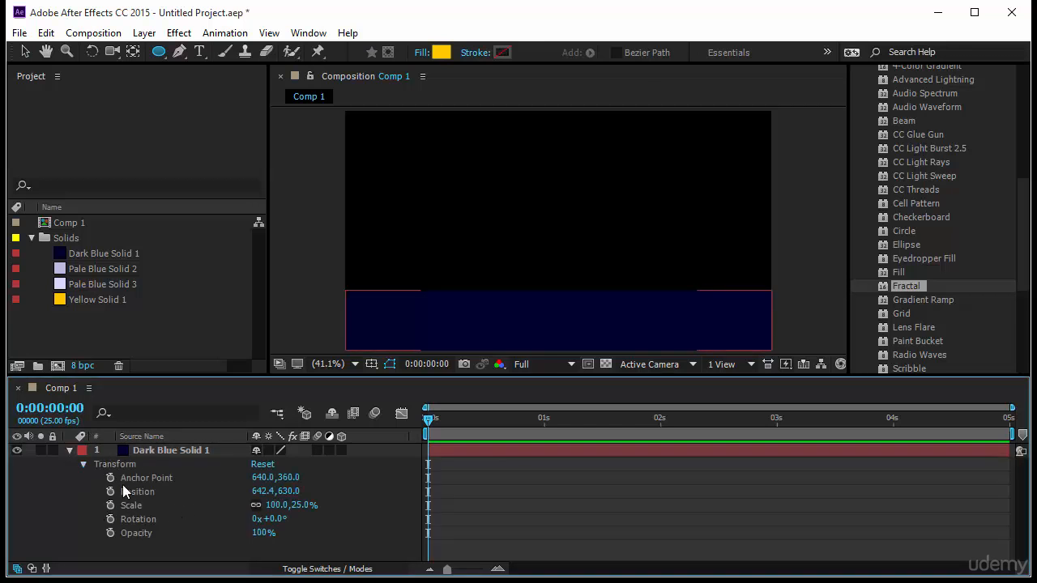
left_click(159, 54)
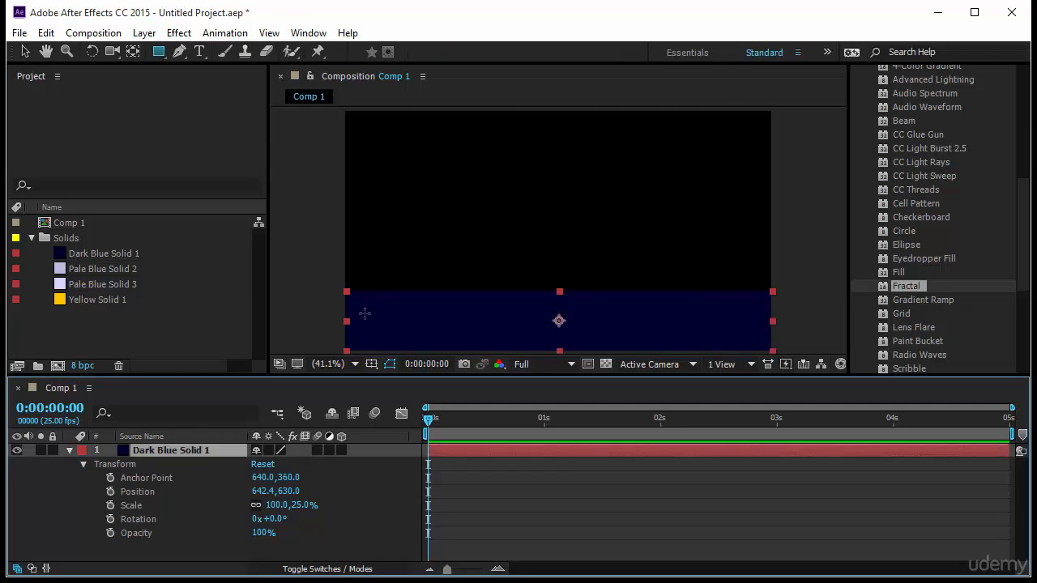
left_click_drag(364, 306, 749, 335)
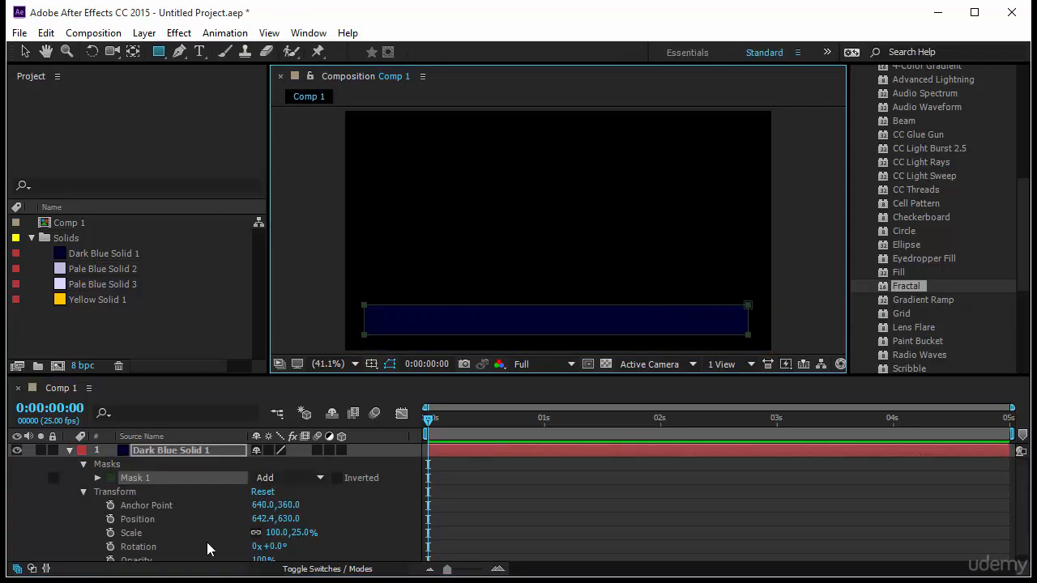
- Set Mask 1's Mask Feather to 131 pixels and its Mask Expansion to -87 pixels, and deselect the layer
left_click(97, 478)
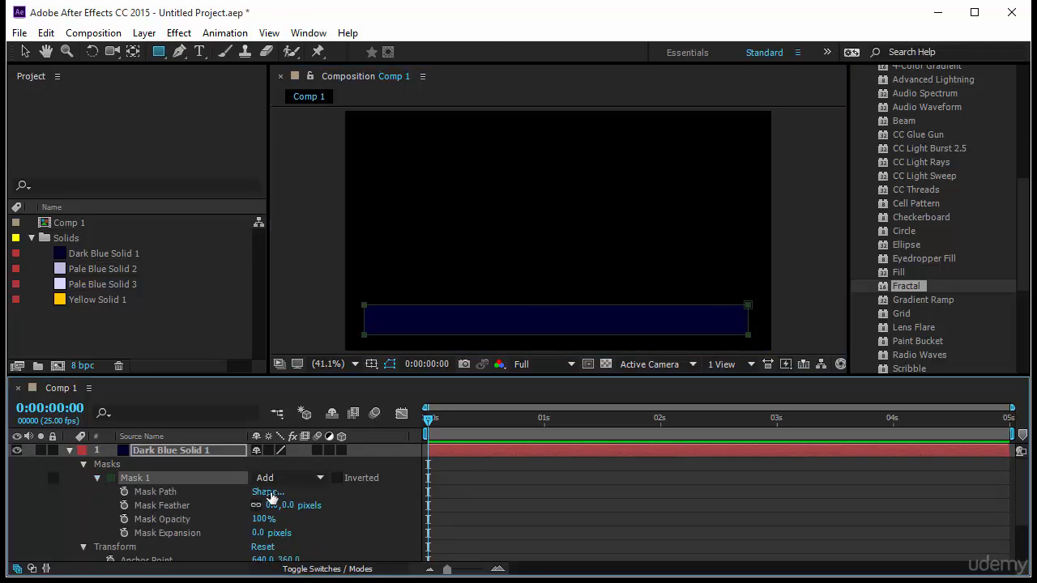
left_click_drag(283, 509, 389, 509)
left_click_drag(266, 521, 200, 542)
left_click(548, 507)
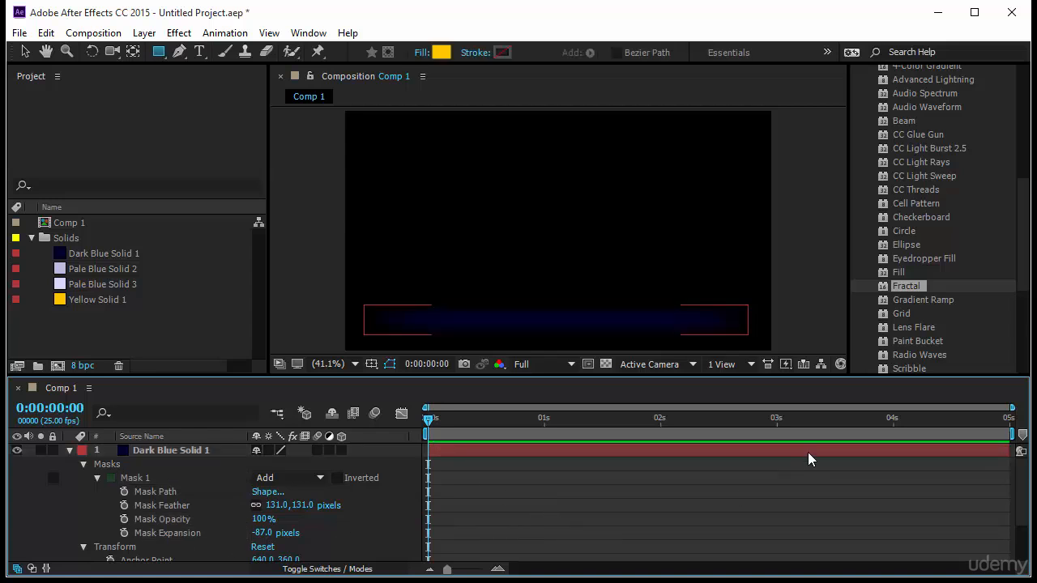
- With the Selection tool, move the feathered blue band up to about the middle of the frame
key("v")
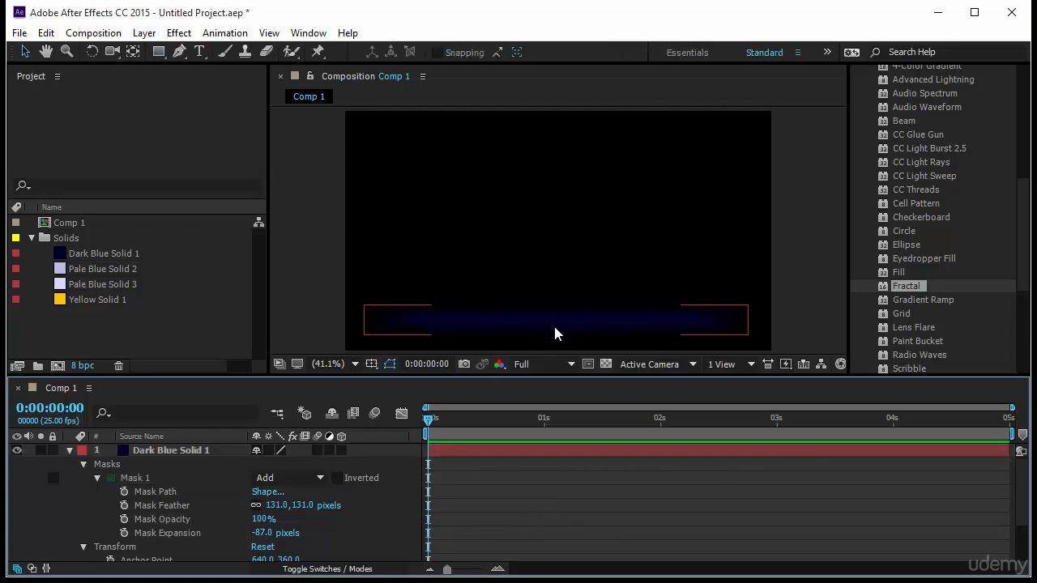
left_click_drag(556, 328, 555, 225)
left_click(554, 298)
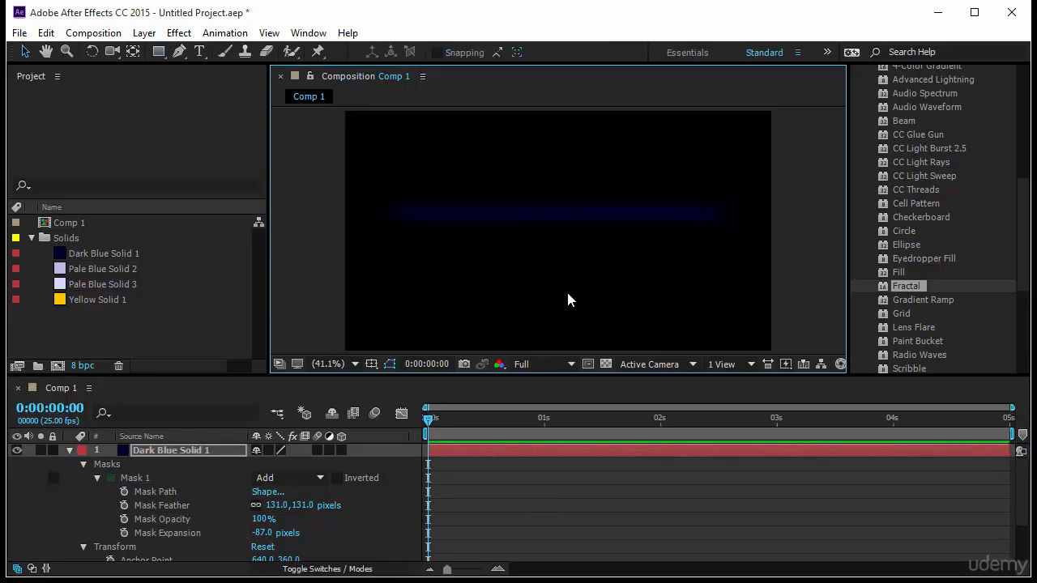
- Place the band below mid-frame and reshape Mask 1's upper edge to form a thin, slightly slanted strip
left_click(584, 224)
left_click_drag(585, 219, 567, 170)
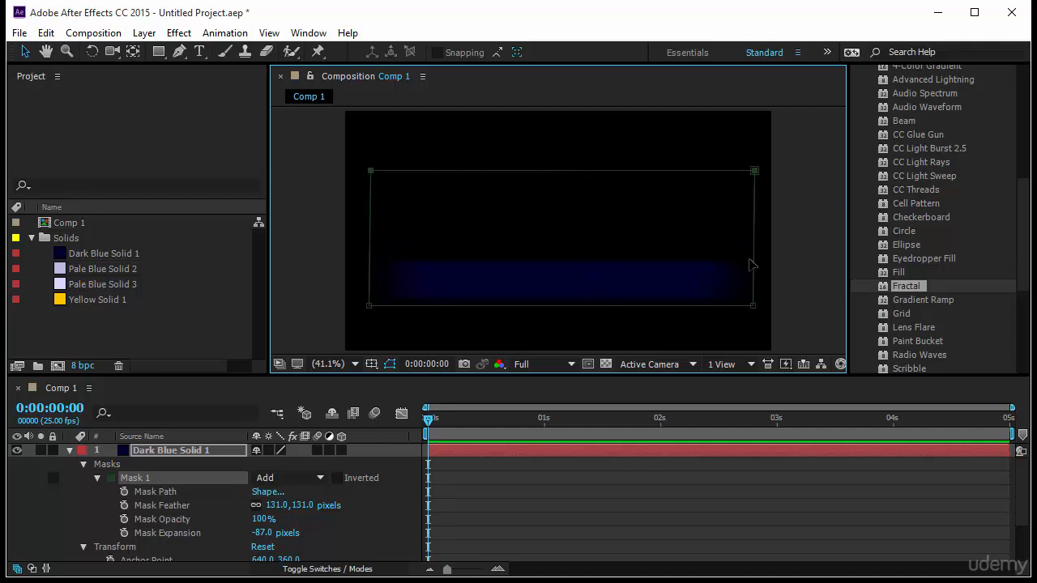
left_click_drag(753, 172, 758, 280)
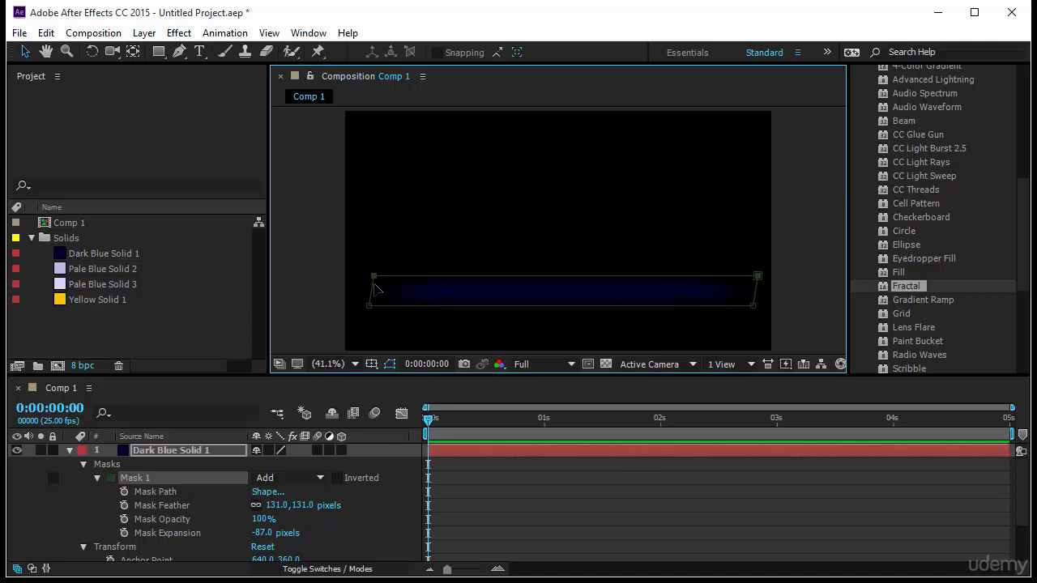
mouse_move(375, 290)
left_mouse_down()
mouse_move(359, 286)
mouse_move(382, 249)
mouse_move(372, 290)
left_mouse_up()
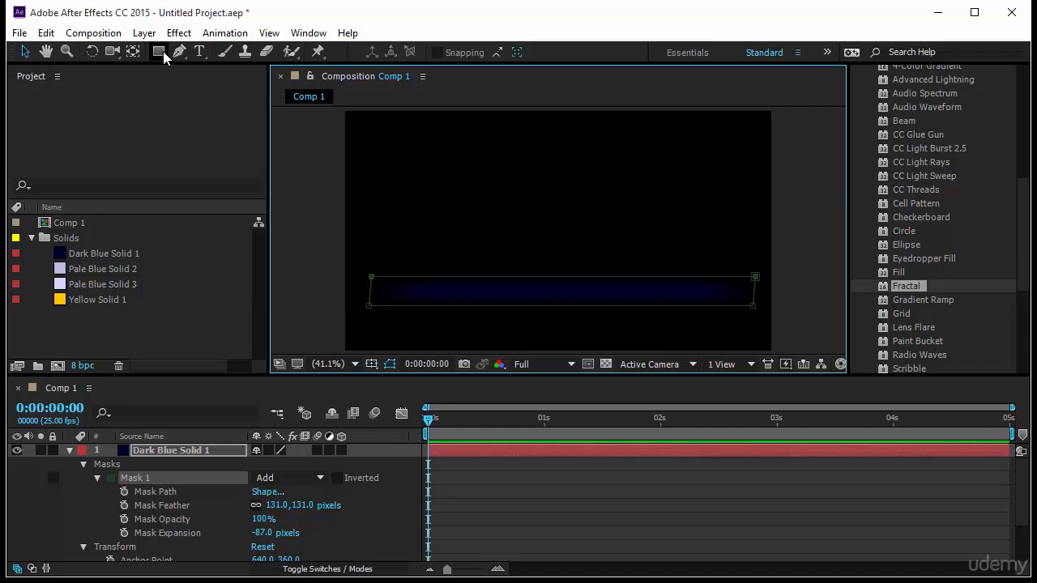